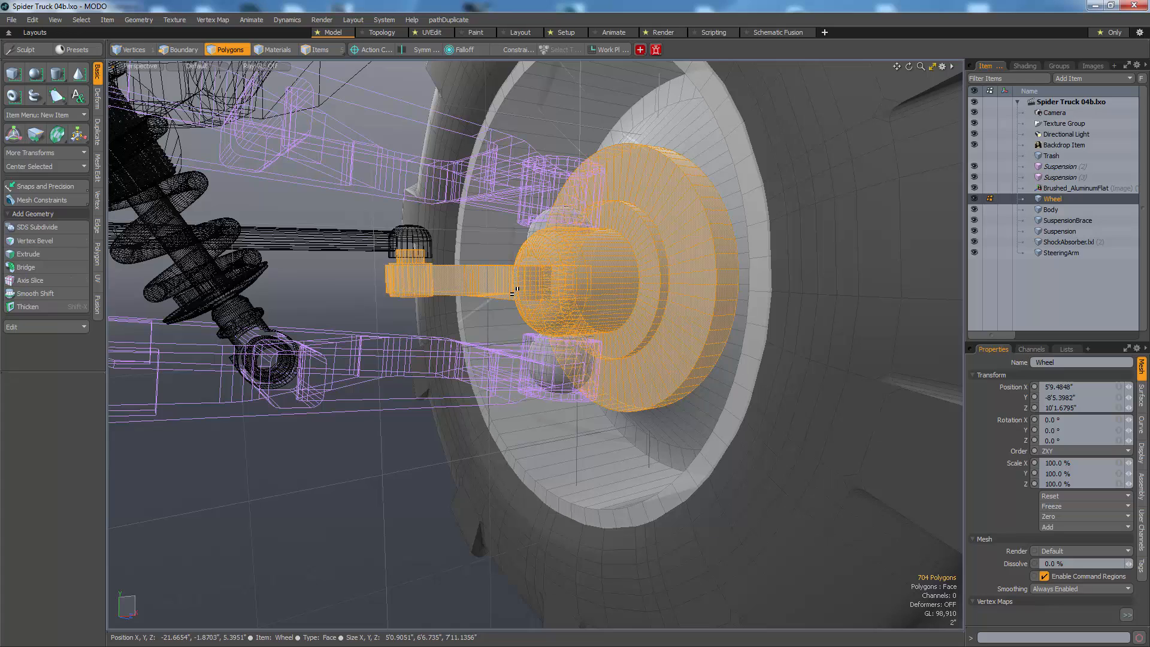
Step: Move the hub, its steering arm and both ball joints out of the Wheel mesh into a new mesh item
{"action": "double_click", "coordinate": [565, 221], "text": "shift"}
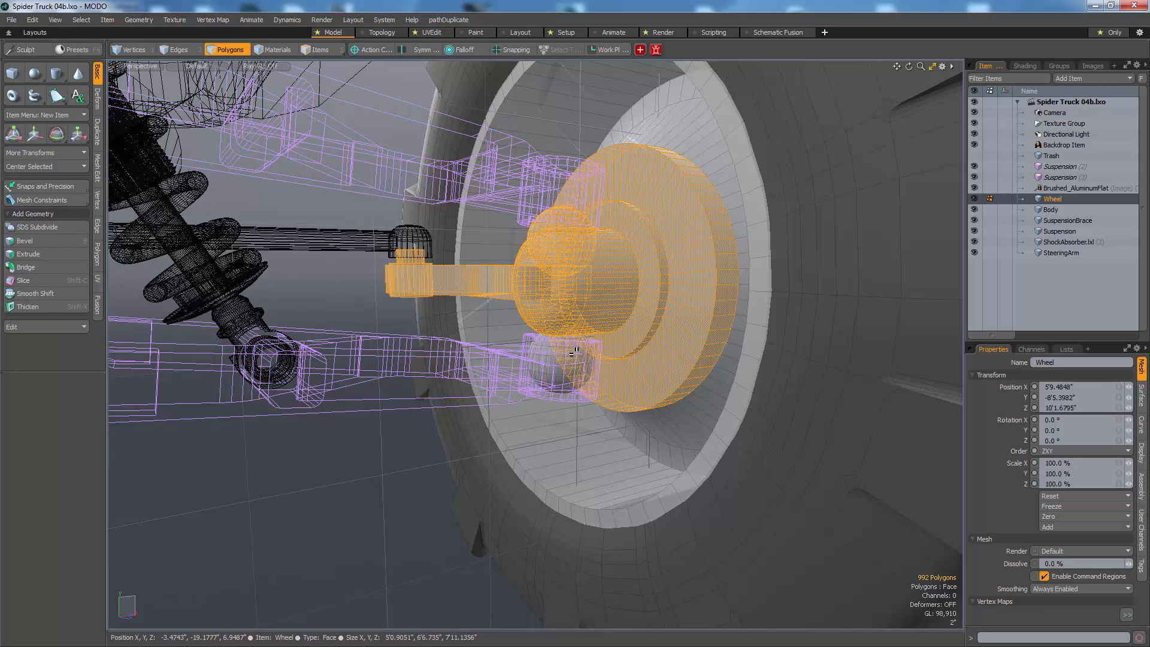
{"action": "double_click", "coordinate": [573, 351], "text": "shift"}
{"action": "key", "text": "Delete"}
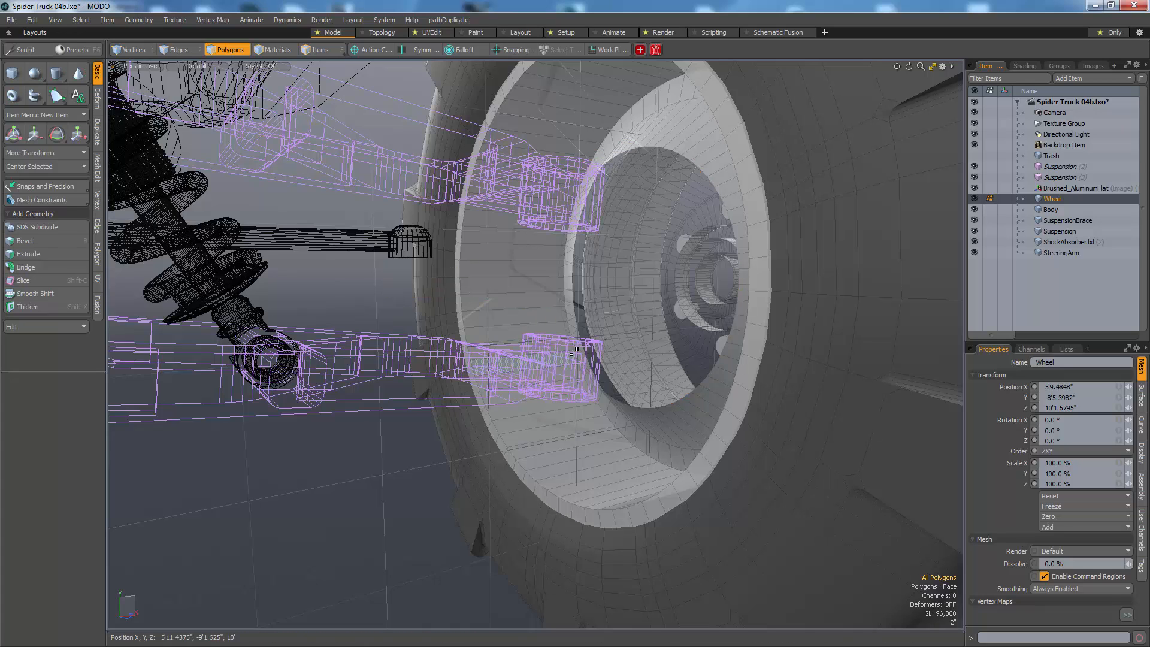
{"action": "key", "text": "n"}
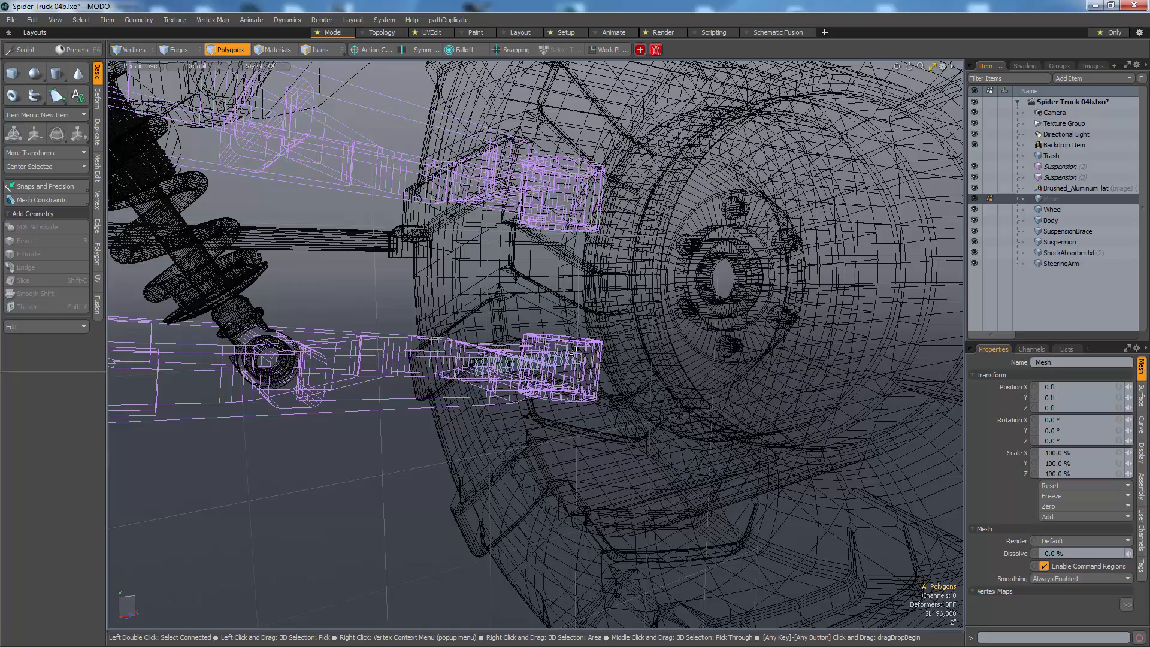
{"action": "key", "text": "ctrl+v"}
Step: Move the hub's upper ball joint up into the socket at the end of the upper suspension arm
{"action": "double_click", "coordinate": [555, 229]}
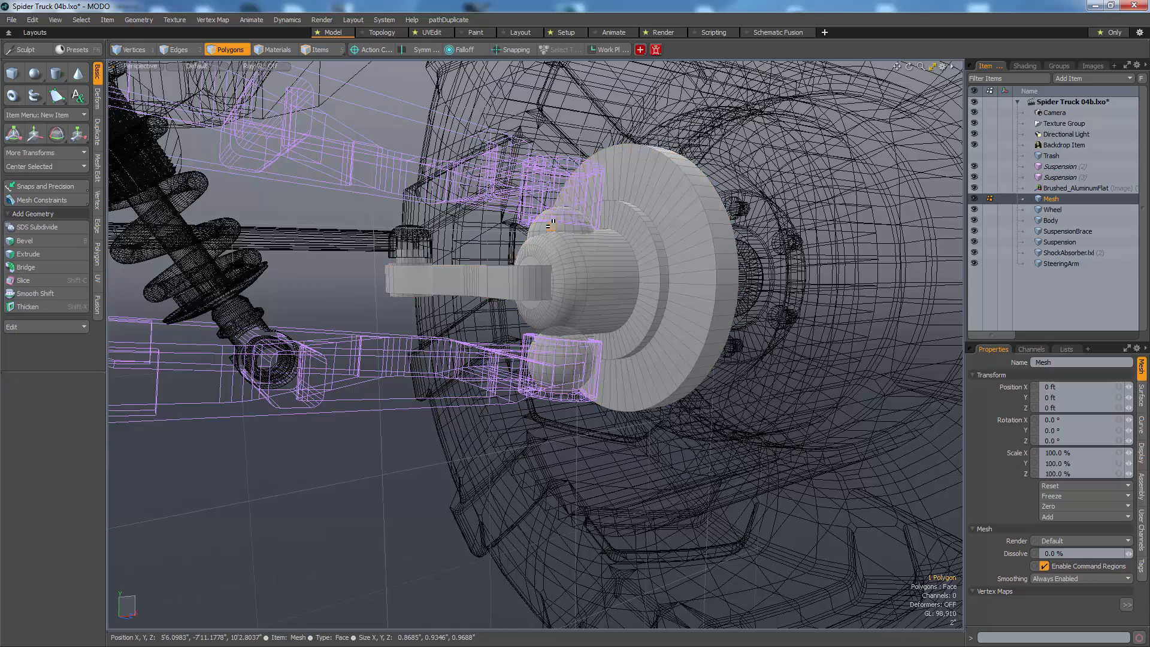
{"action": "key", "text": "w"}
{"action": "left_click_drag", "start_coordinate": [556, 229], "coordinate": [534, 231], "text": "alt"}
{"action": "left_click_drag", "start_coordinate": [585, 193], "coordinate": [586, 146]}
{"action": "key", "text": "space"}
Step: Move the hub's lower ball joint into line with the socket at the end of the lower suspension arm
{"action": "double_click", "coordinate": [582, 361]}
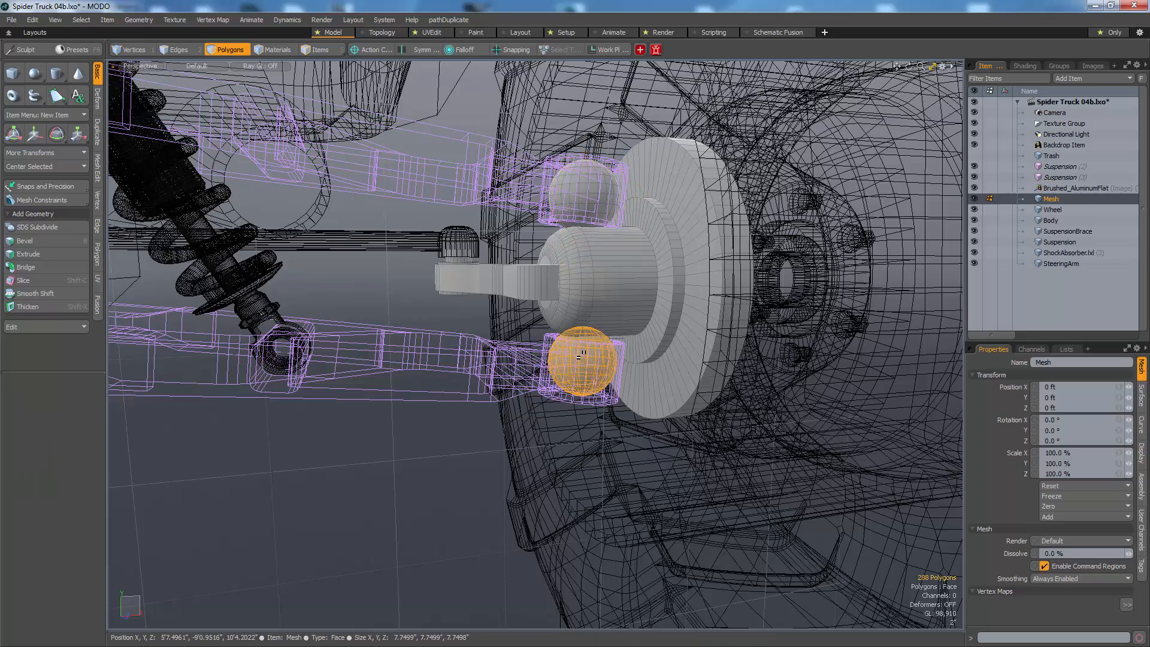
{"action": "key", "text": "w"}
{"action": "left_click_drag", "start_coordinate": [583, 333], "coordinate": [583, 341]}
{"action": "key", "text": "space"}
Step: Select the open edge loop on the outer face of the hub disc and close it with a polygon
{"action": "left_click", "coordinate": [520, 314]}
{"action": "left_click_drag", "start_coordinate": [542, 275], "coordinate": [502, 335], "text": "alt"}
{"action": "scroll", "coordinate": [608, 291], "scroll_direction": "down", "scroll_amount": 3}
{"action": "key", "text": "5"}
{"action": "key", "text": "6"}
{"action": "key", "text": "5"}
{"action": "scroll", "coordinate": [614, 311], "scroll_direction": "down", "scroll_amount": 3}
{"action": "key", "text": "2"}
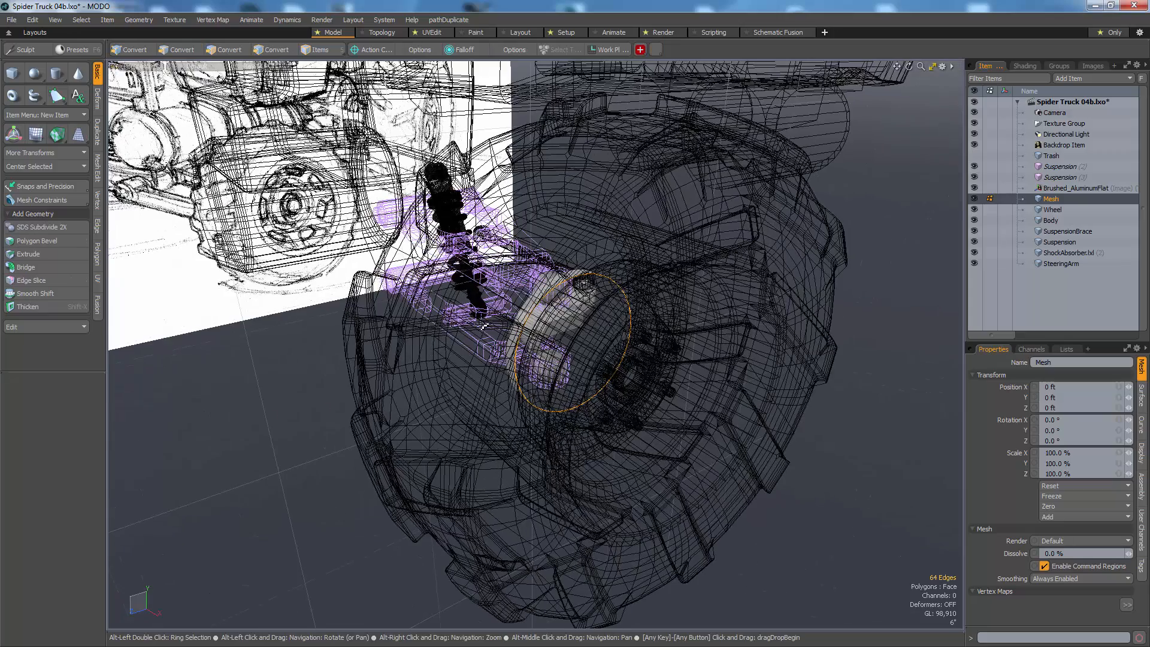
{"action": "key", "text": "]"}
{"action": "key", "text": "alt+3"}
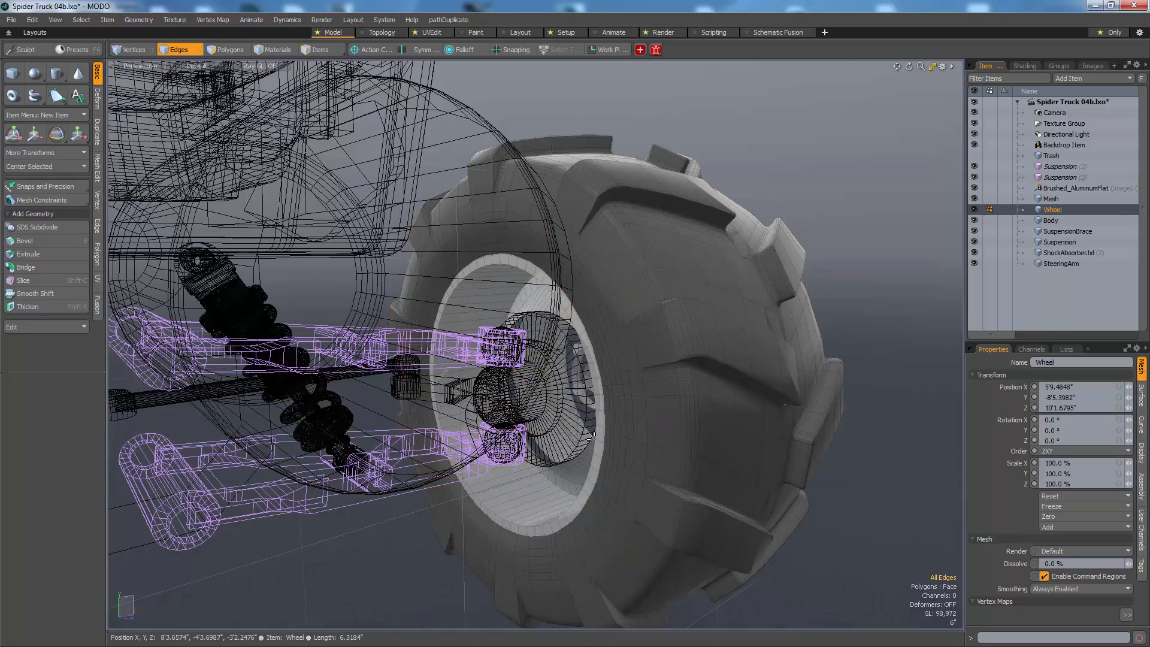
Step: Select the open edge loop left on the Wheel mesh where the hub was cut away
{"action": "double_click", "coordinate": [593, 434]}
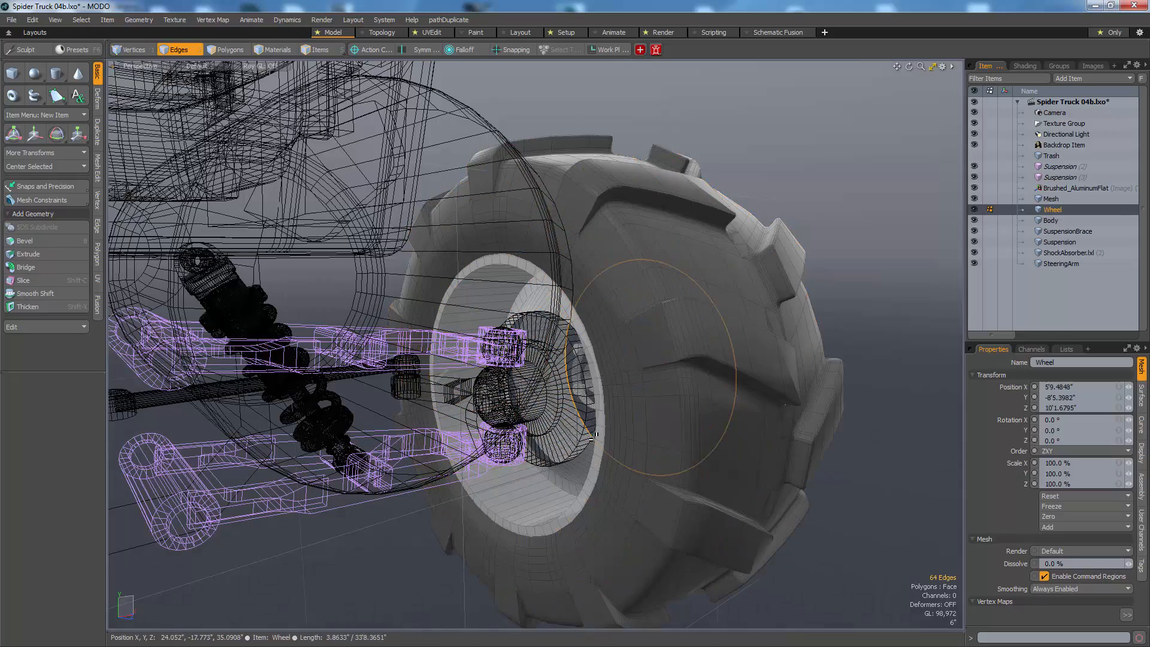
{"action": "double_click", "coordinate": [595, 432]}
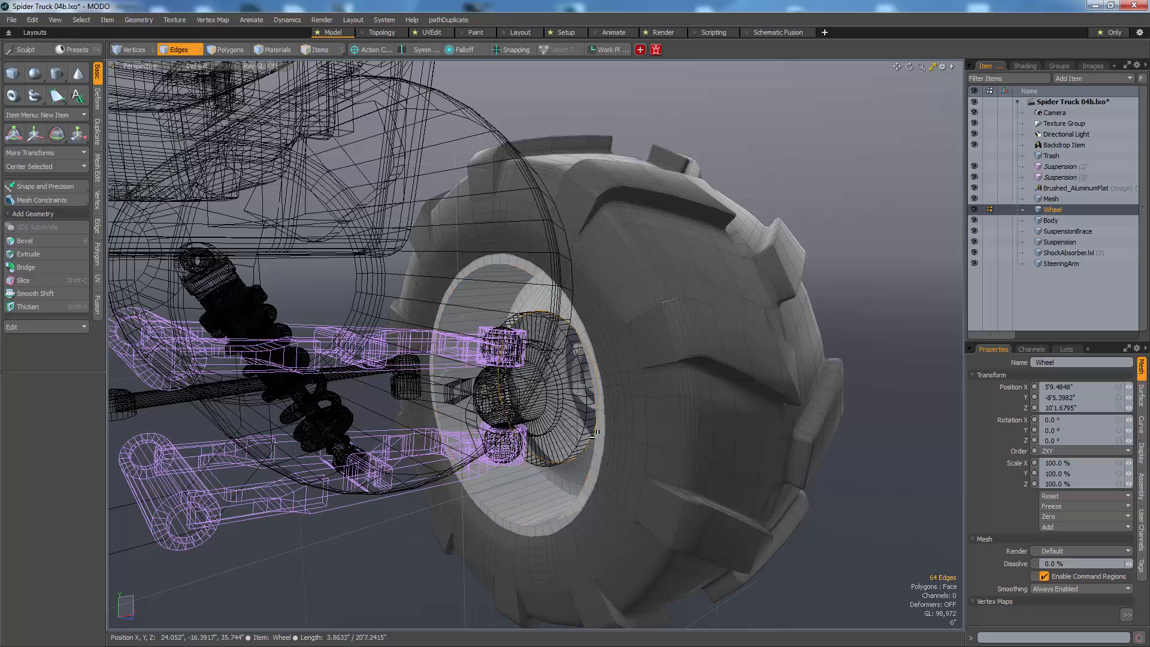
{"action": "key", "text": "1"}
{"action": "left_click_drag", "start_coordinate": [597, 431], "coordinate": [487, 424], "text": "alt"}
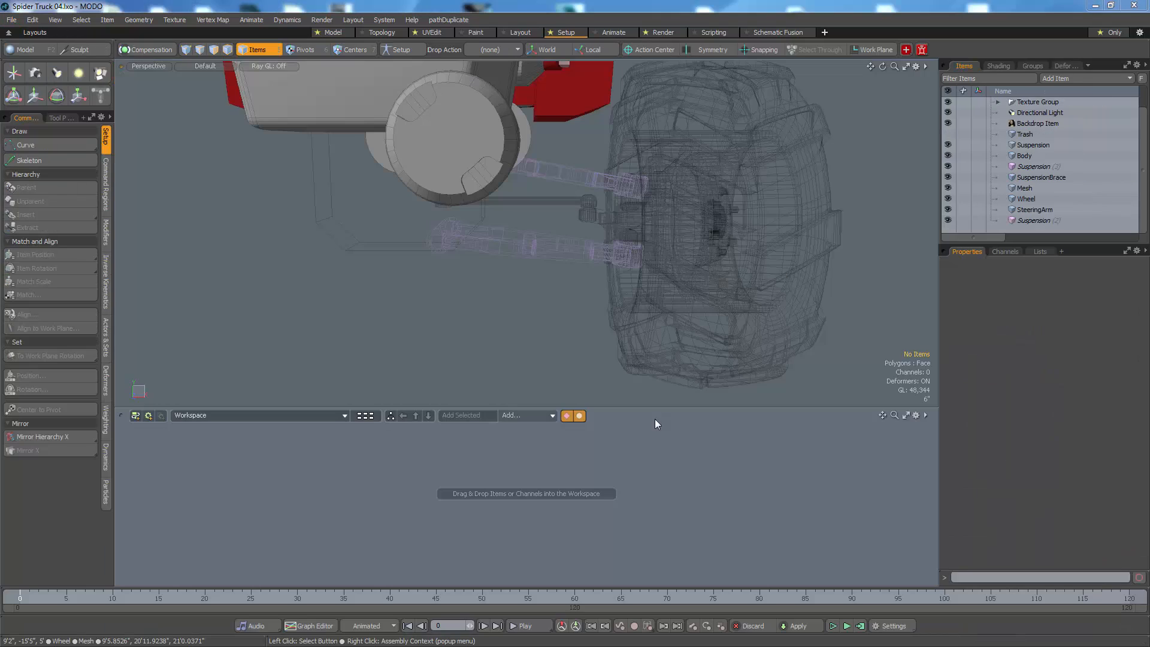
Step: Select the wheel and suspension arms in turn to compare how active and inactive items are displayed
{"action": "left_click", "coordinate": [676, 284]}
{"action": "left_click", "coordinate": [563, 329]}
{"action": "left_click", "coordinate": [602, 255]}
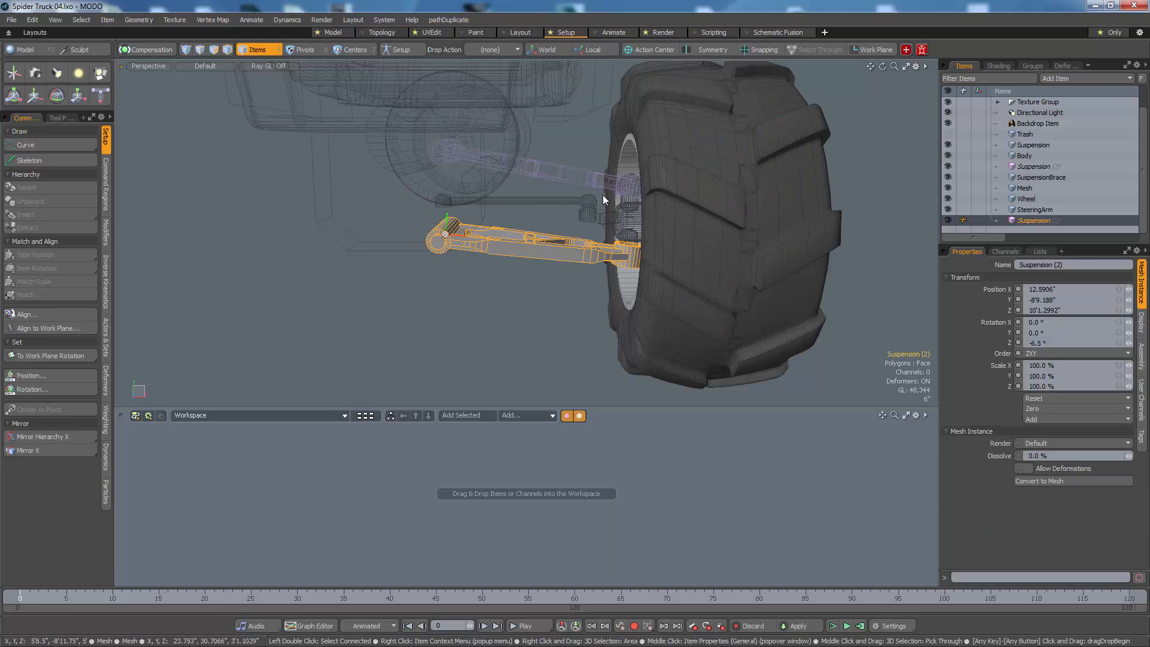
{"action": "left_click", "coordinate": [598, 182]}
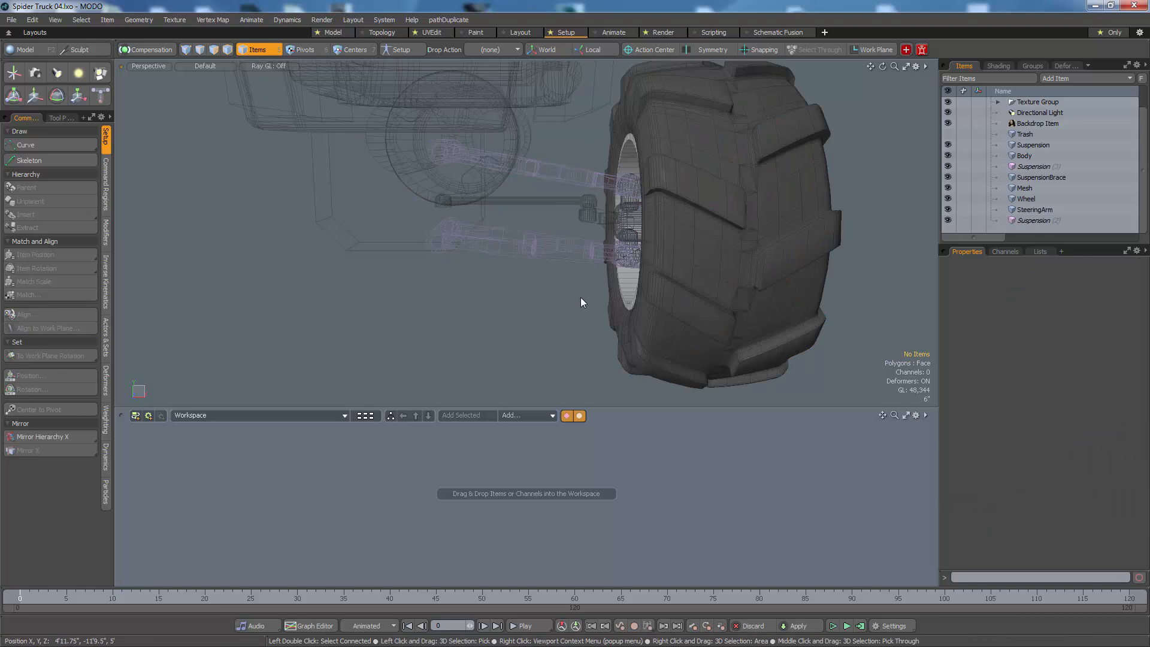
Step: Toggle the background shading of the inactive items from wireframe to shaded and back again
{"action": "key", "text": "ctrl+3"}
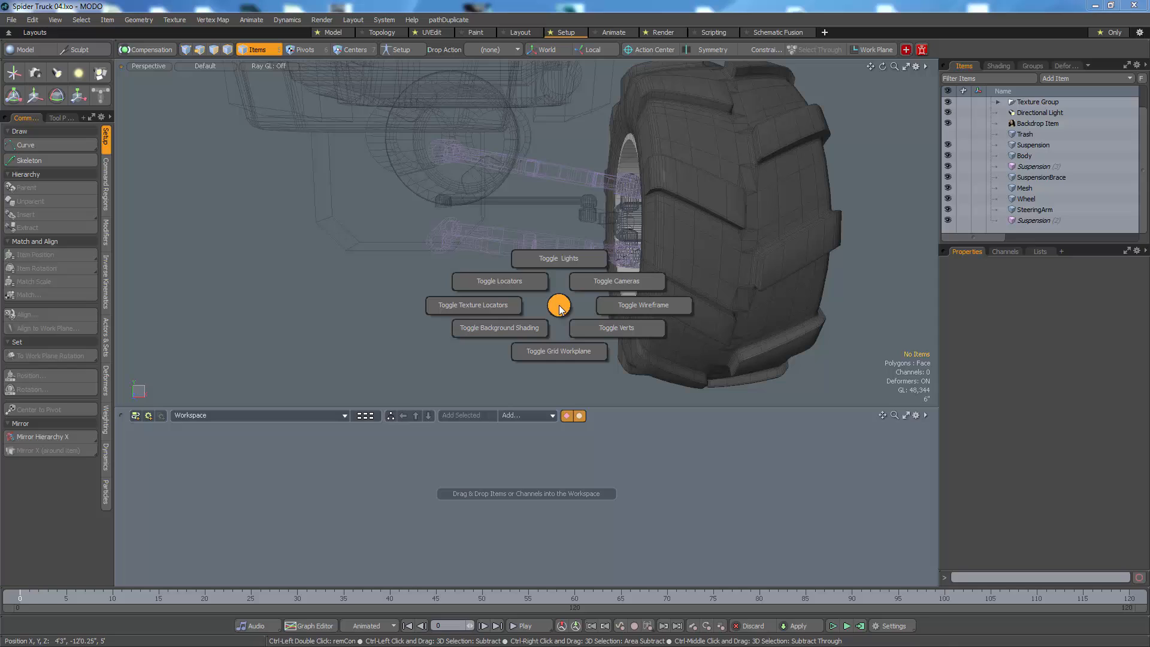
{"action": "left_click", "coordinate": [526, 333]}
{"action": "key", "text": "ctrl+3"}
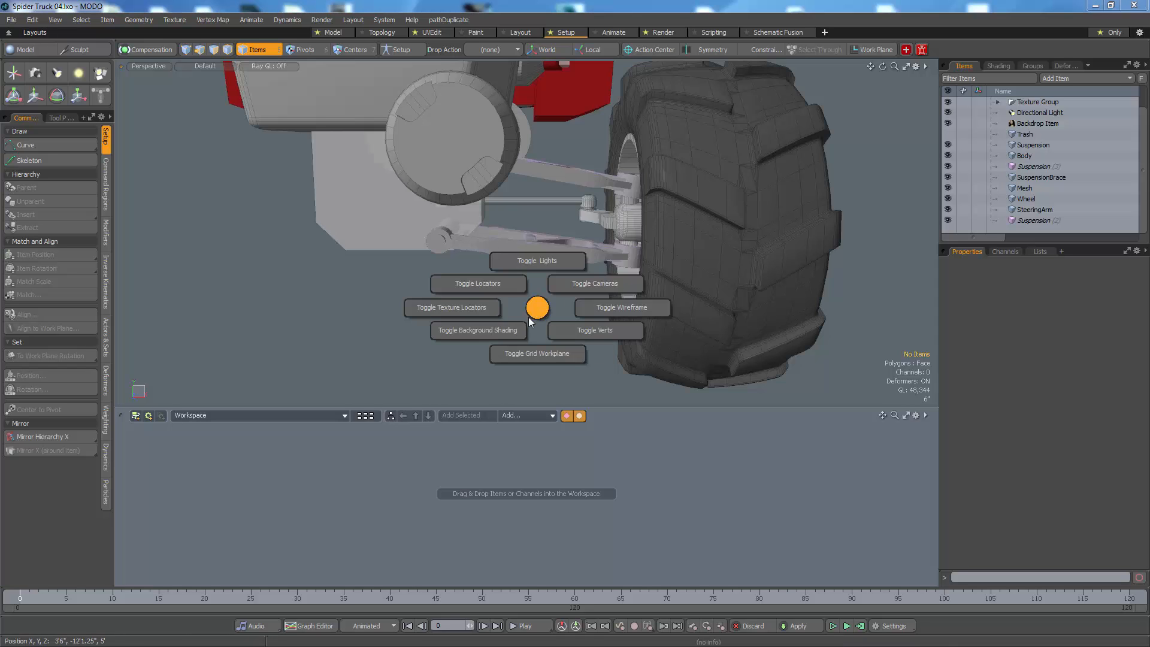
{"action": "left_click", "coordinate": [517, 331]}
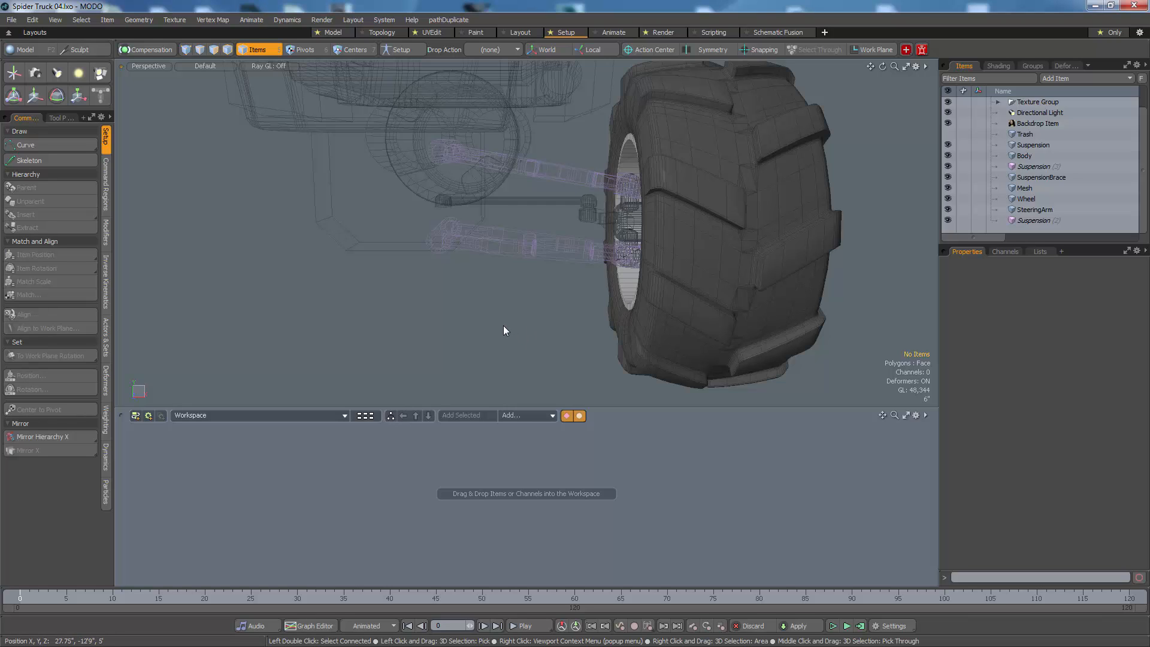
Step: Review the 3D viewport's display properties and adjust the wireframe opacity of the inactive meshes
{"action": "key", "text": "o"}
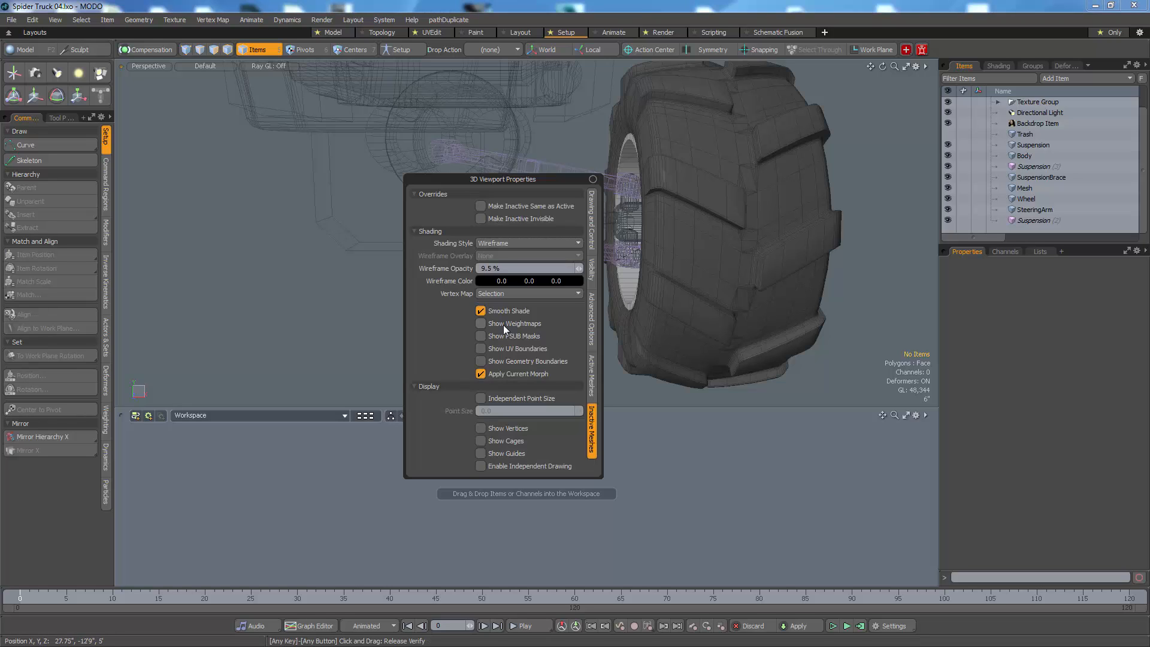
{"action": "left_click", "coordinate": [592, 385]}
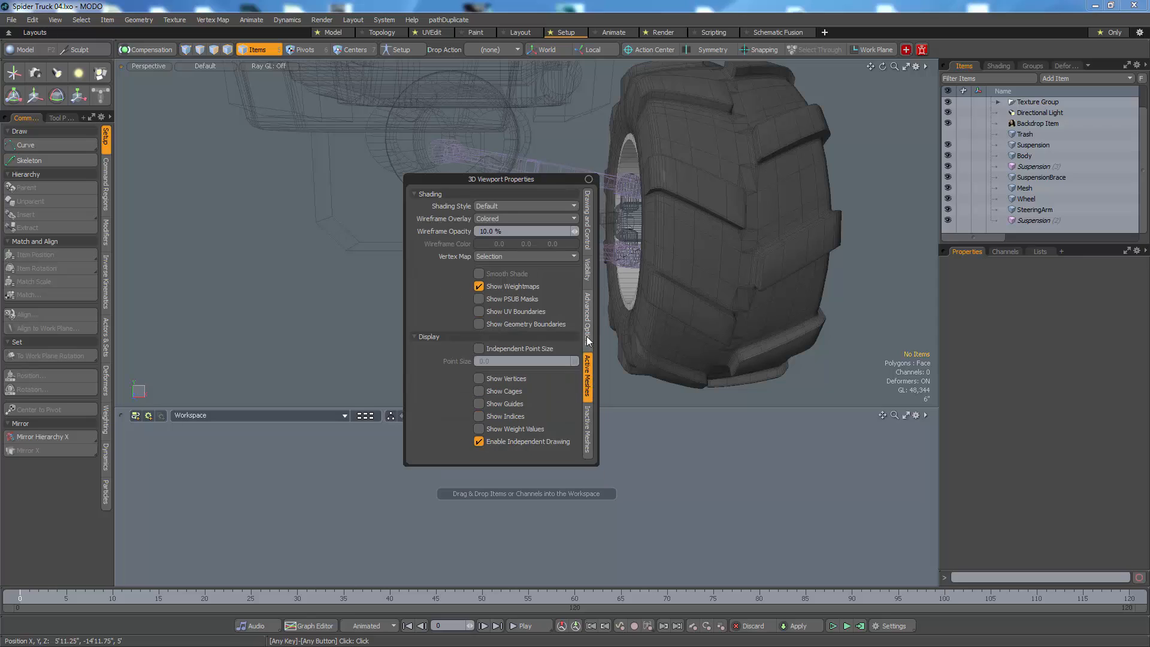
{"action": "left_click", "coordinate": [589, 327]}
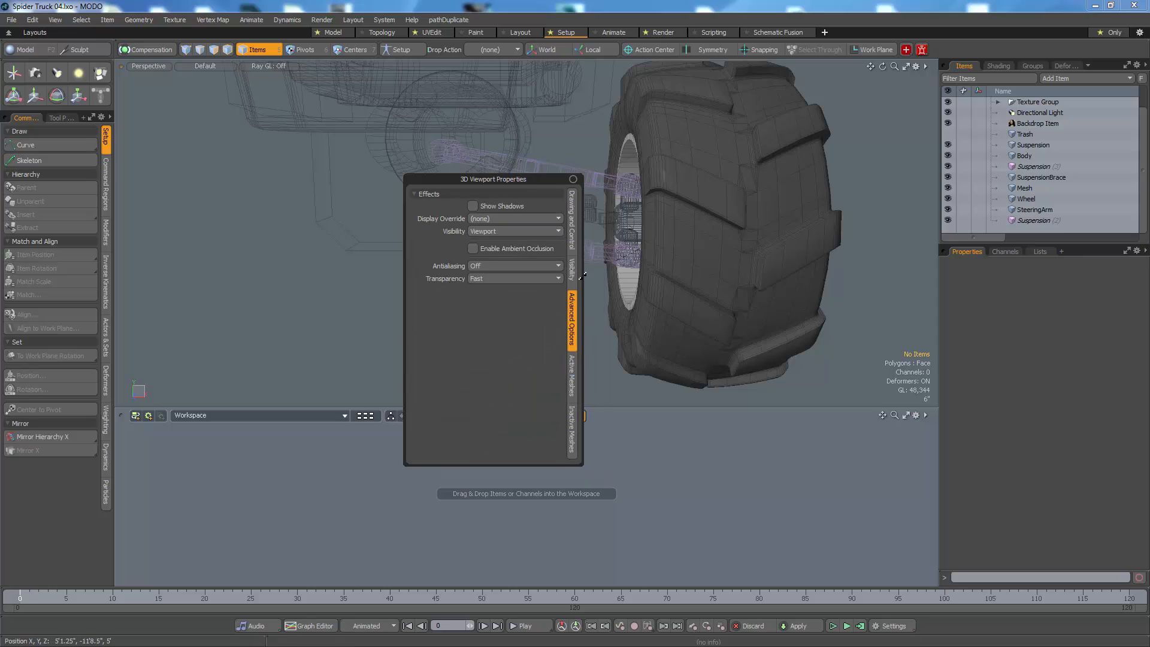
{"action": "left_click", "coordinate": [573, 426]}
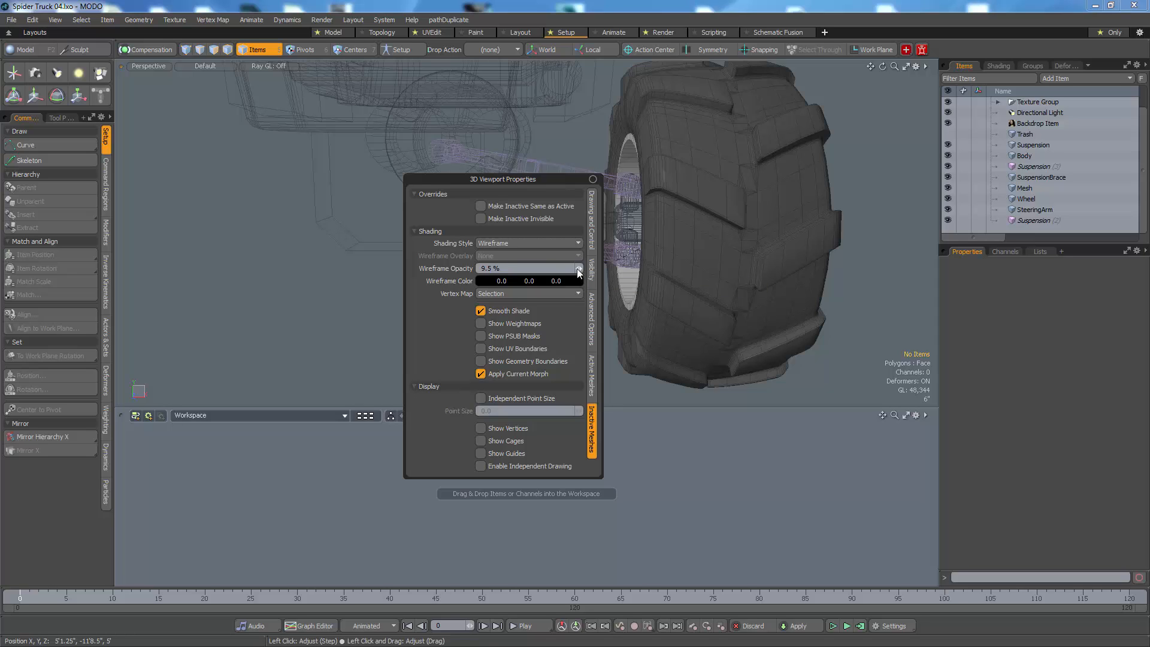
{"action": "left_click_drag", "start_coordinate": [579, 271], "coordinate": [581, 268]}
{"action": "left_click", "coordinate": [266, 304]}
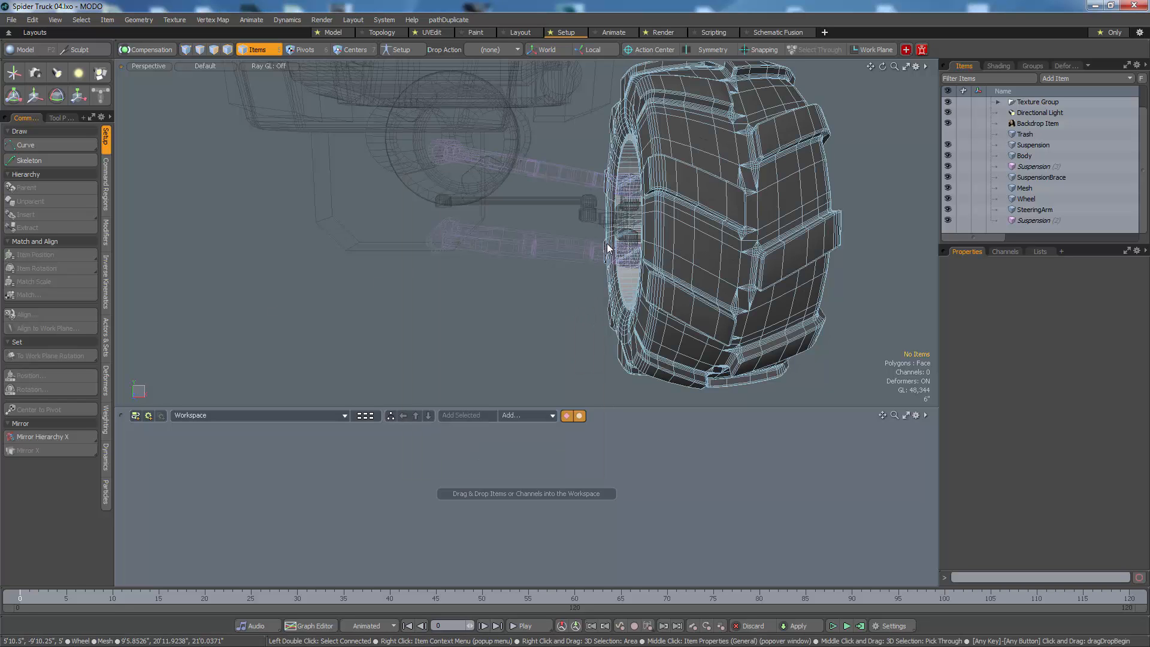
Step: Select the hub mesh for vertex editing and show the model in the front view
{"action": "left_click", "coordinate": [620, 224]}
{"action": "scroll", "coordinate": [567, 250], "scroll_direction": "up", "scroll_amount": 3}
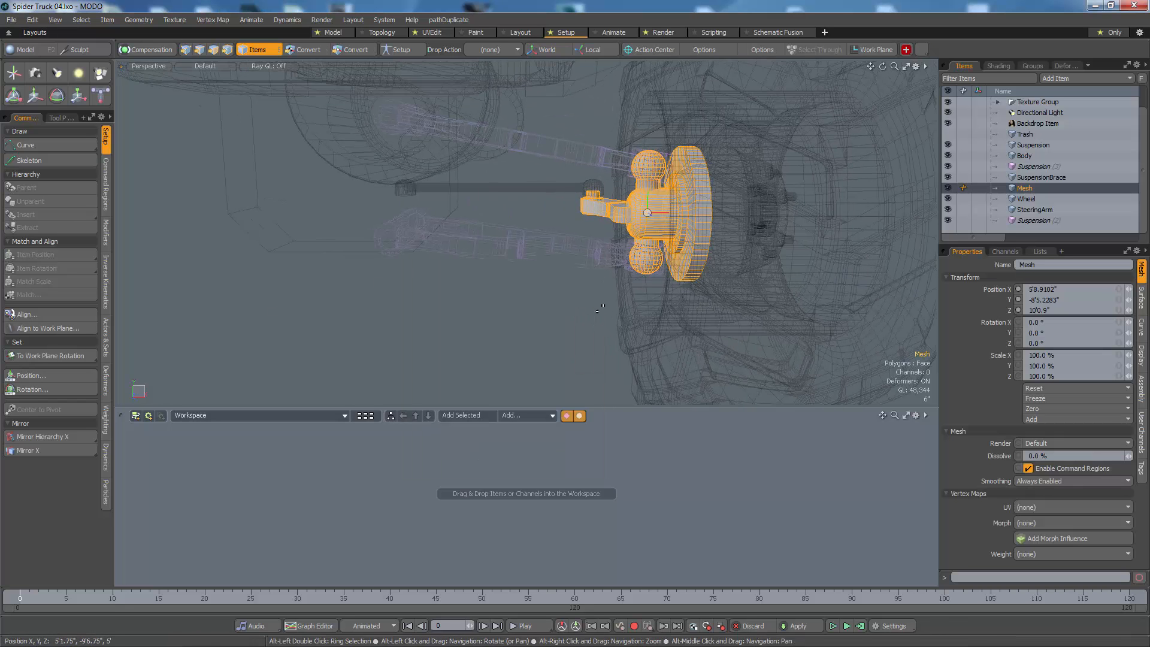
{"action": "key", "text": "1"}
{"action": "left_click_drag", "start_coordinate": [550, 291], "coordinate": [565, 316], "text": "alt"}
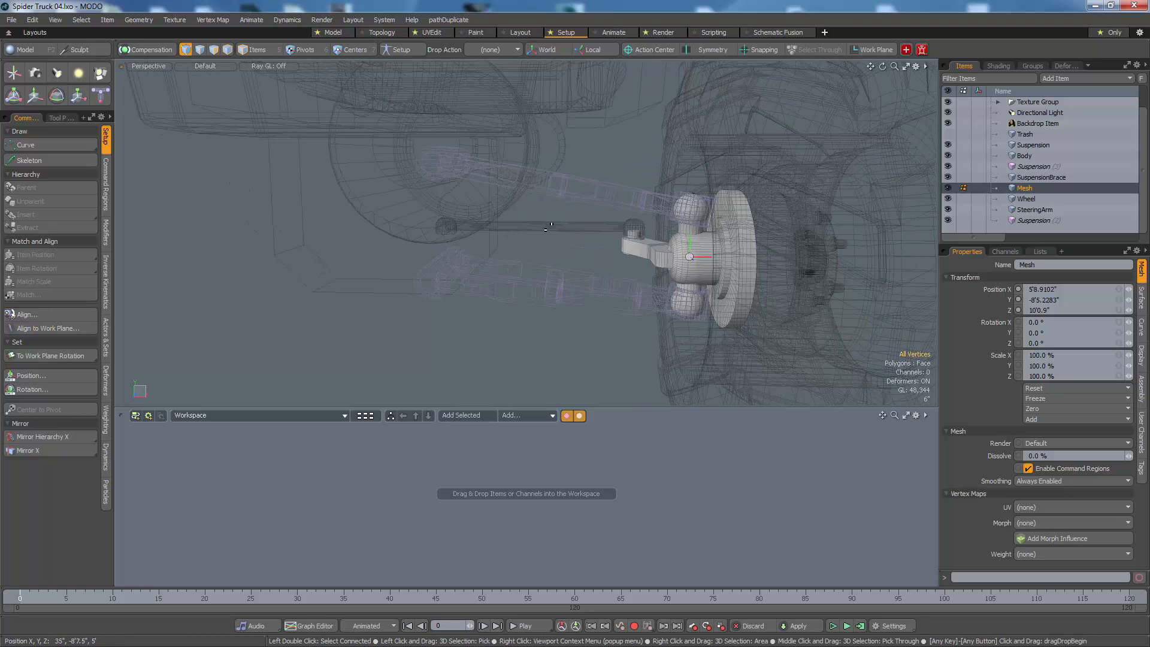
{"action": "key", "text": "ctrl+space"}
{"action": "left_click", "coordinate": [568, 239]}
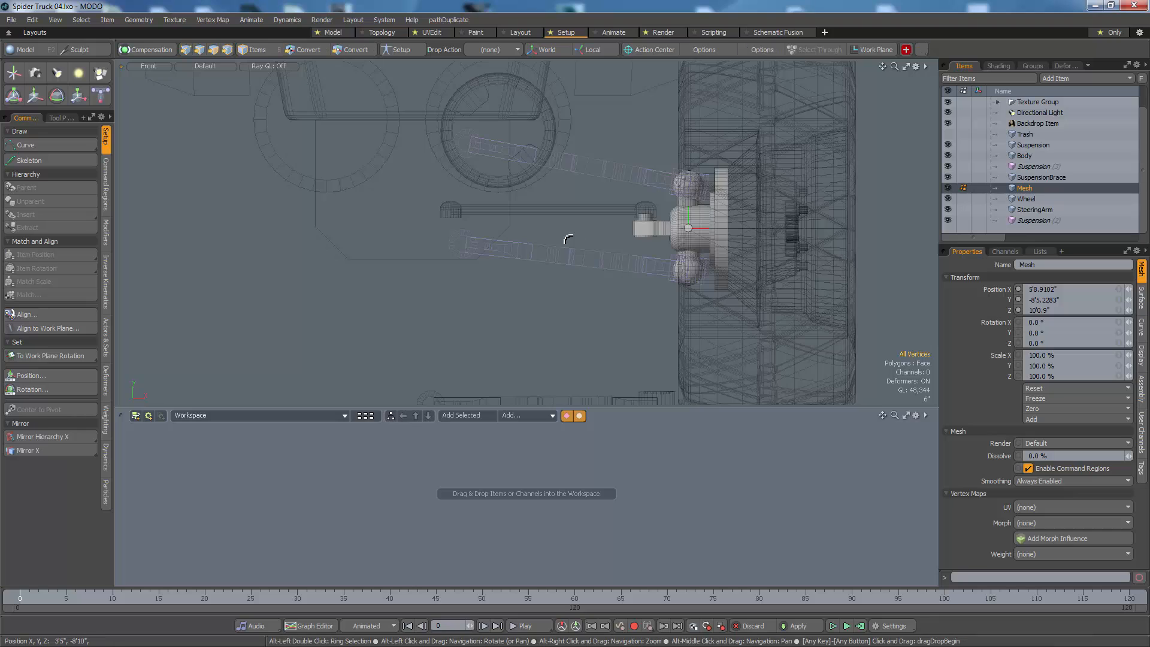
Step: Add a locator and place it roughly at the lower suspension arm's inner pivot, about X 11.5", Y -8'9.5"
{"action": "left_click", "coordinate": [14, 73]}
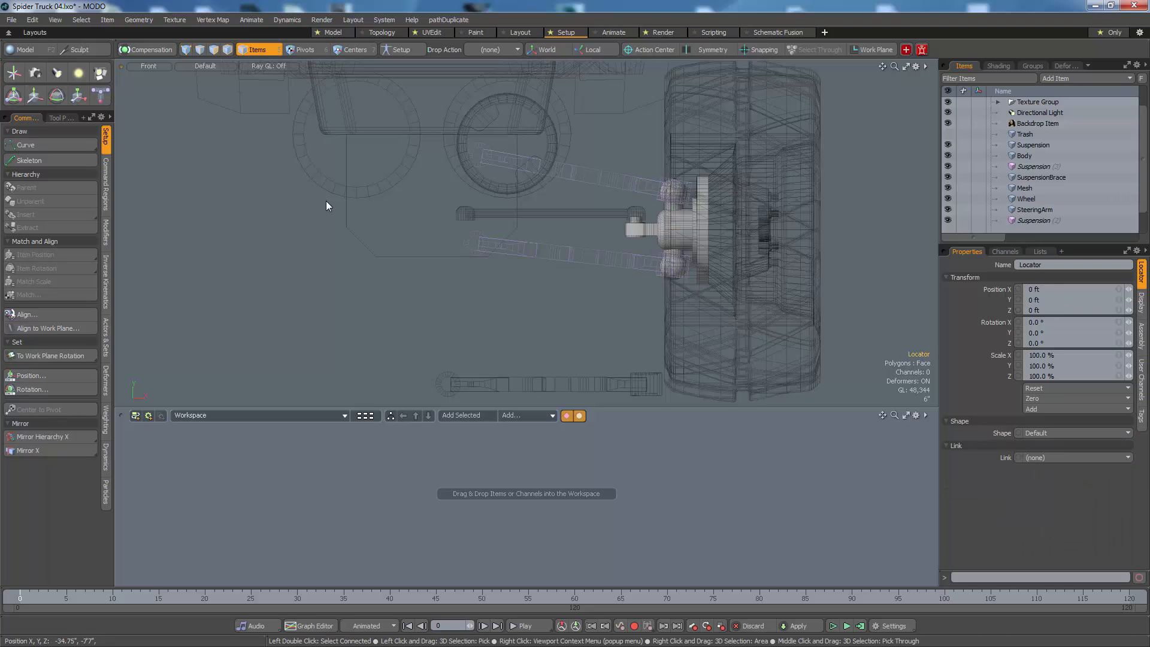
{"action": "left_click_drag", "start_coordinate": [368, 237], "coordinate": [401, 348], "text": "alt"}
{"action": "scroll", "coordinate": [396, 276], "scroll_direction": "down", "scroll_amount": 3}
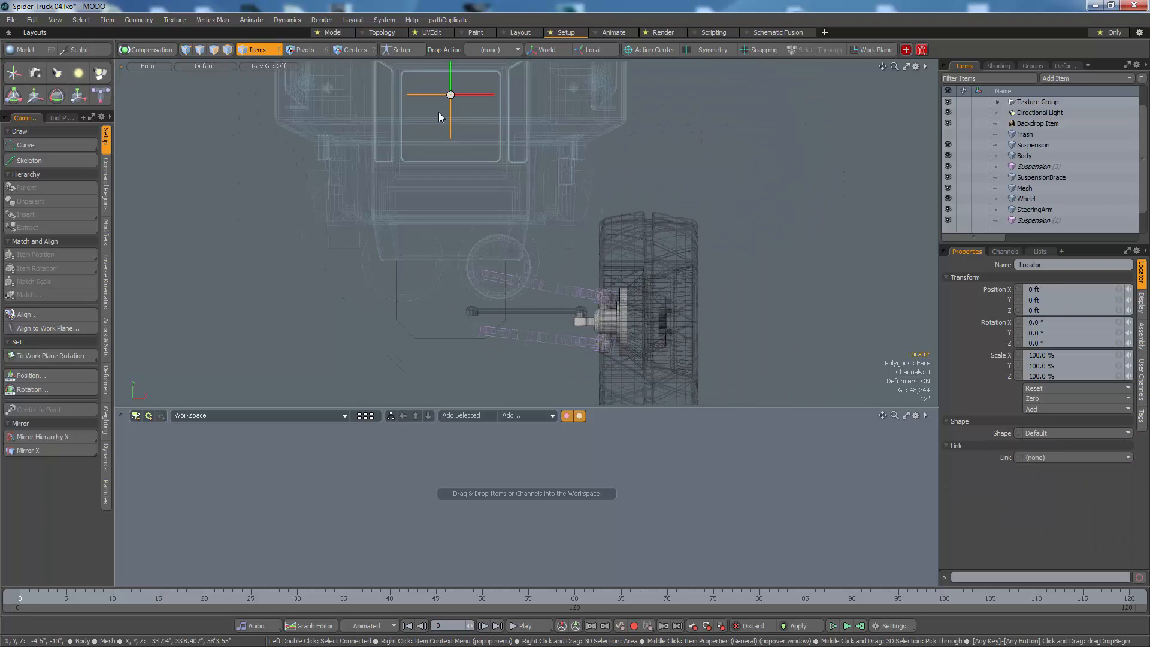
{"action": "key", "text": "w"}
{"action": "left_click_drag", "start_coordinate": [557, 196], "coordinate": [557, 198]}
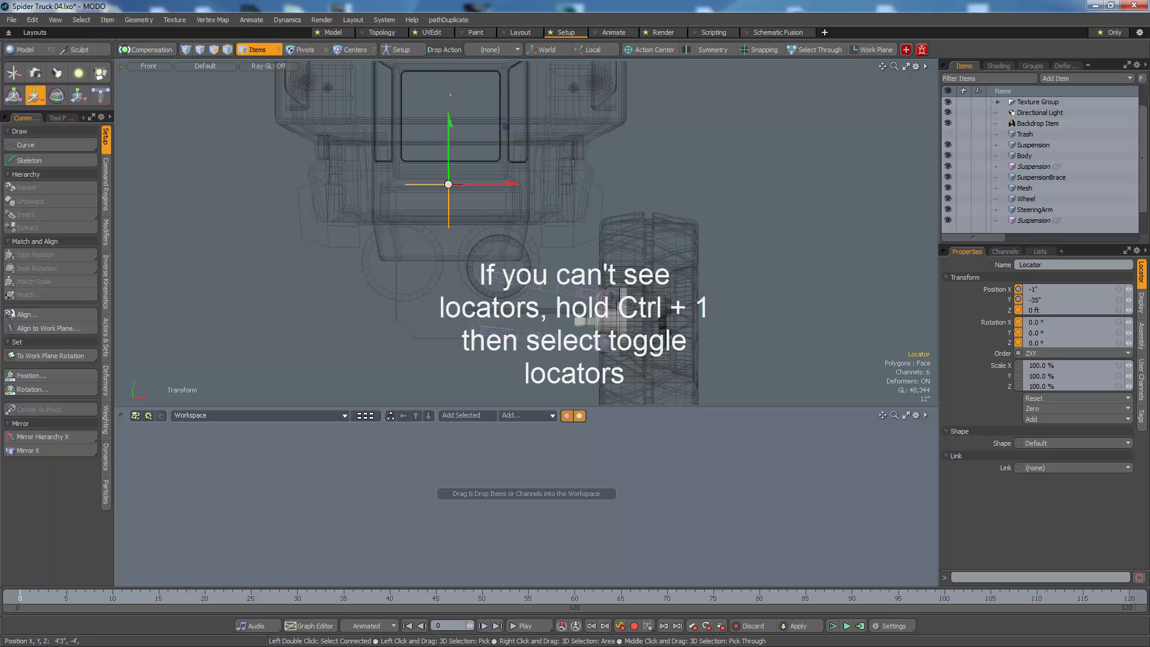
{"action": "left_click_drag", "start_coordinate": [583, 424], "coordinate": [583, 433]}
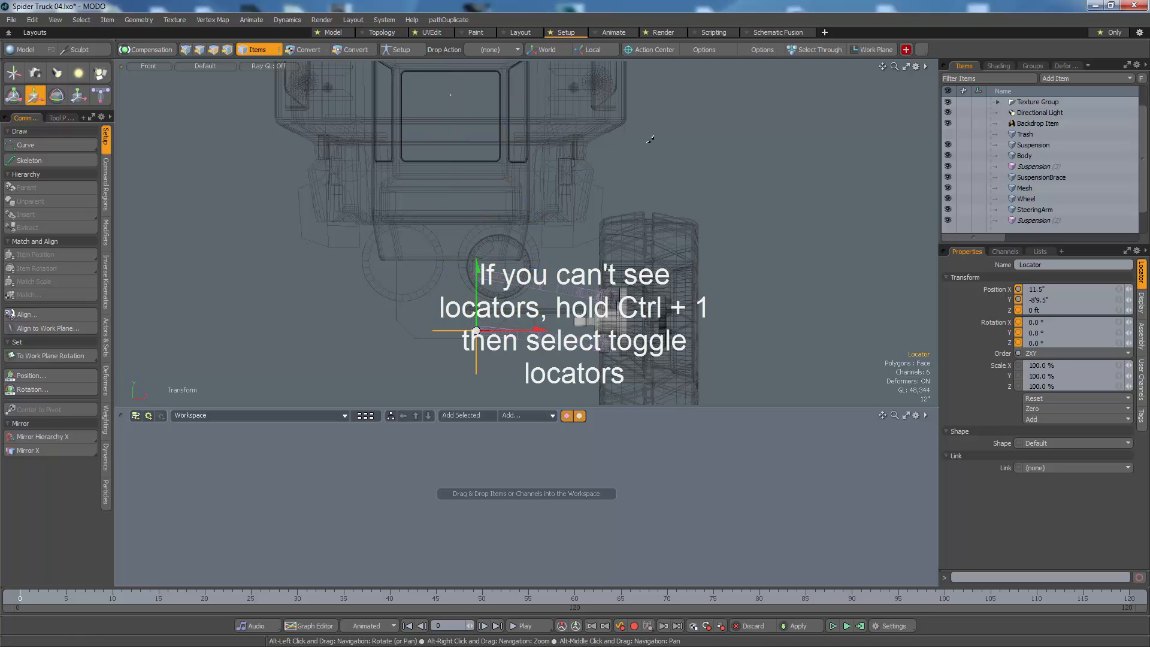
Step: Fine-tune the locator's position so it sits centred on the lower suspension arm's inner pivot
{"action": "right_click_drag", "start_coordinate": [479, 332], "coordinate": [549, 293], "text": "alt"}
{"action": "left_click_drag", "start_coordinate": [550, 293], "coordinate": [546, 282], "text": "alt"}
{"action": "left_click_drag", "start_coordinate": [611, 288], "coordinate": [622, 286]}
{"action": "right_click_drag", "start_coordinate": [641, 289], "coordinate": [585, 285], "text": "alt"}
{"action": "left_click_drag", "start_coordinate": [646, 291], "coordinate": [799, 292], "text": "alt"}
Step: Duplicate the locator and centre the copy on the hub's lower ball joint at about X 5'8.9"
{"action": "key", "text": "ctrl+d"}
{"action": "right_click_drag", "start_coordinate": [512, 281], "coordinate": [665, 299], "text": "alt"}
{"action": "left_click_drag", "start_coordinate": [608, 253], "coordinate": [143, 143], "text": "alt"}
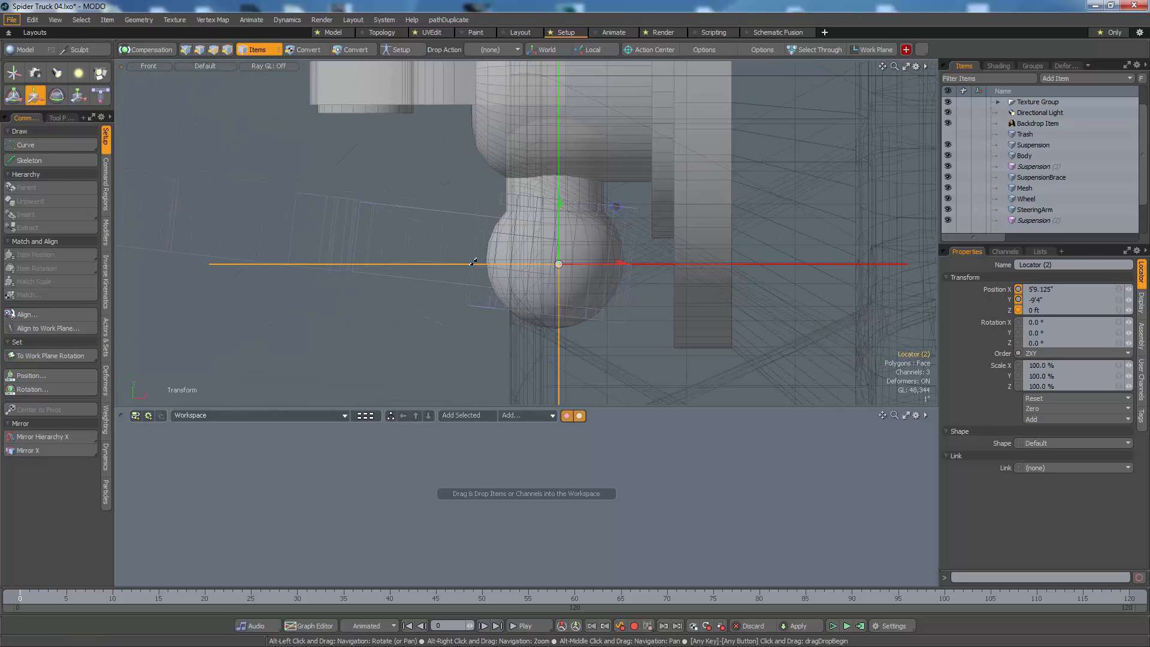
{"action": "left_click_drag", "start_coordinate": [559, 264], "coordinate": [527, 257]}
{"action": "left_click_drag", "start_coordinate": [547, 208], "coordinate": [508, 199], "text": "alt"}
Step: Duplicate the lower ball joint's locator and move the copy straight up above the upper ball joint, to about Y -70.5"
{"action": "key", "text": "ctrl+d"}
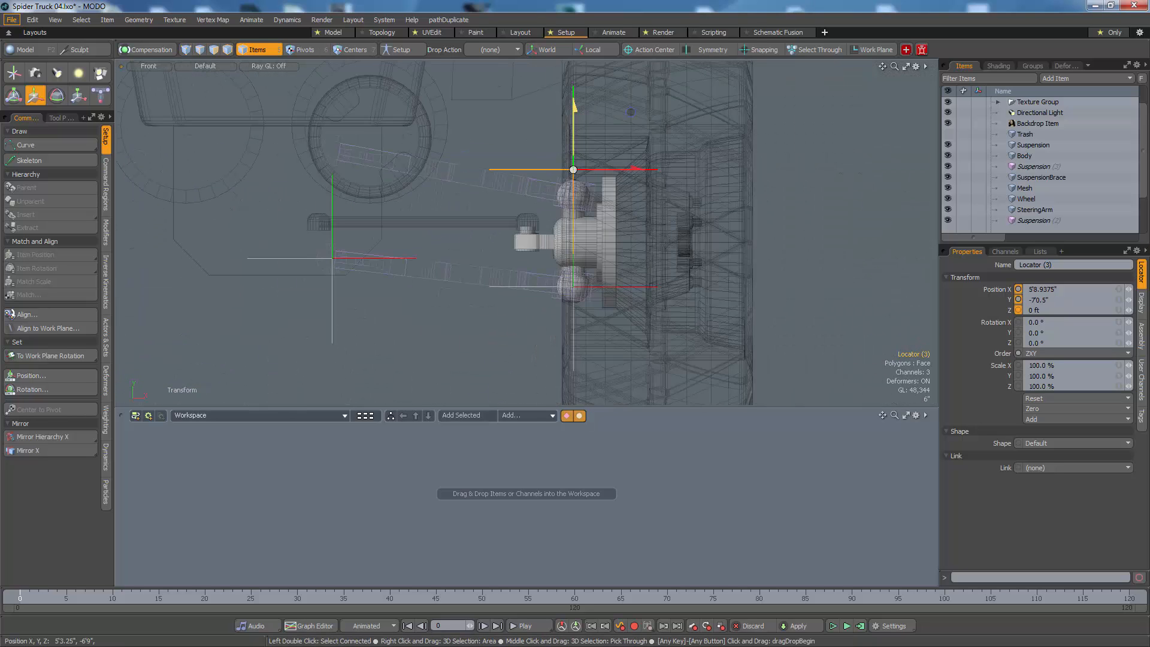
{"action": "left_click", "coordinate": [583, 210]}
{"action": "scroll", "coordinate": [553, 171], "scroll_direction": "up", "scroll_amount": 2}
{"action": "key", "text": "1"}
{"action": "right_click_drag", "start_coordinate": [556, 169], "coordinate": [626, 234]}
{"action": "key", "text": "w"}
{"action": "key", "text": "5"}
Step: Select the upper ball joint's vertices on the hub mesh and raise them until the ball is centred on the locator
{"action": "left_click", "coordinate": [571, 249]}
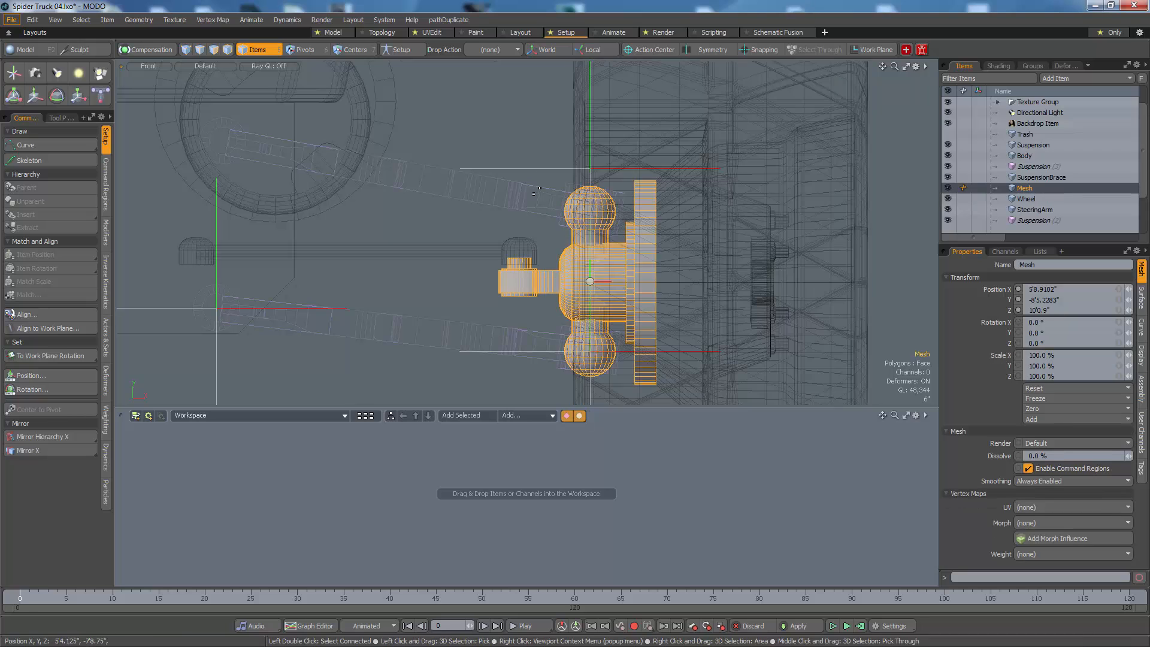
{"action": "key", "text": "1"}
{"action": "right_click_drag", "start_coordinate": [536, 149], "coordinate": [621, 239]}
{"action": "key", "text": "w"}
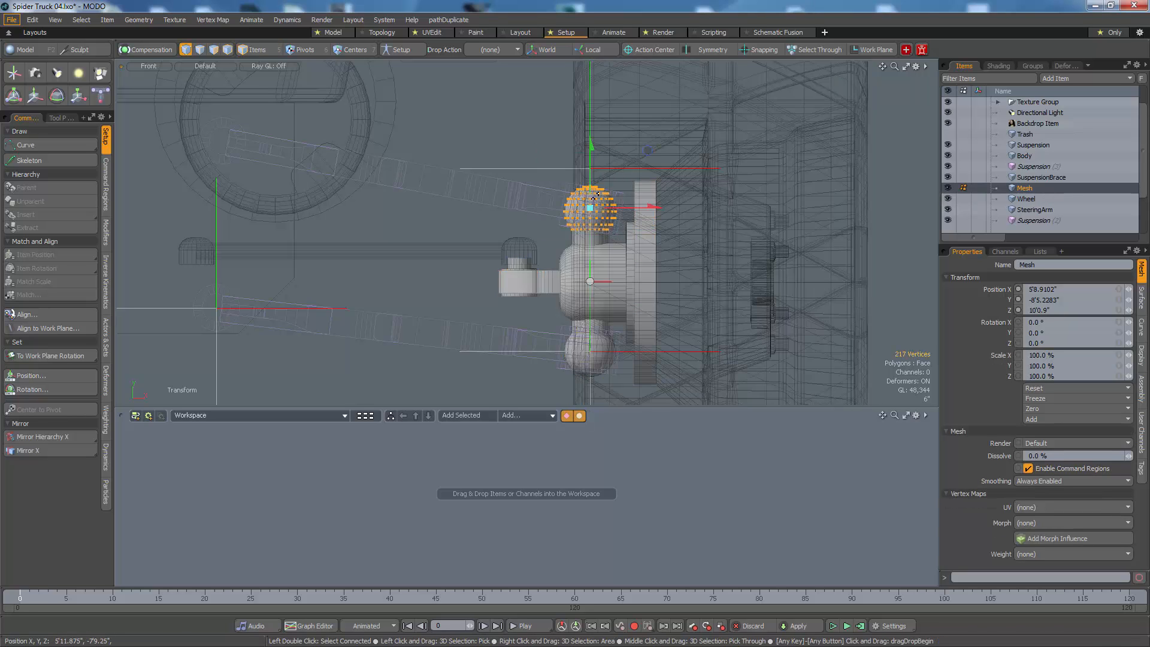
{"action": "left_click_drag", "start_coordinate": [590, 145], "coordinate": [597, 180]}
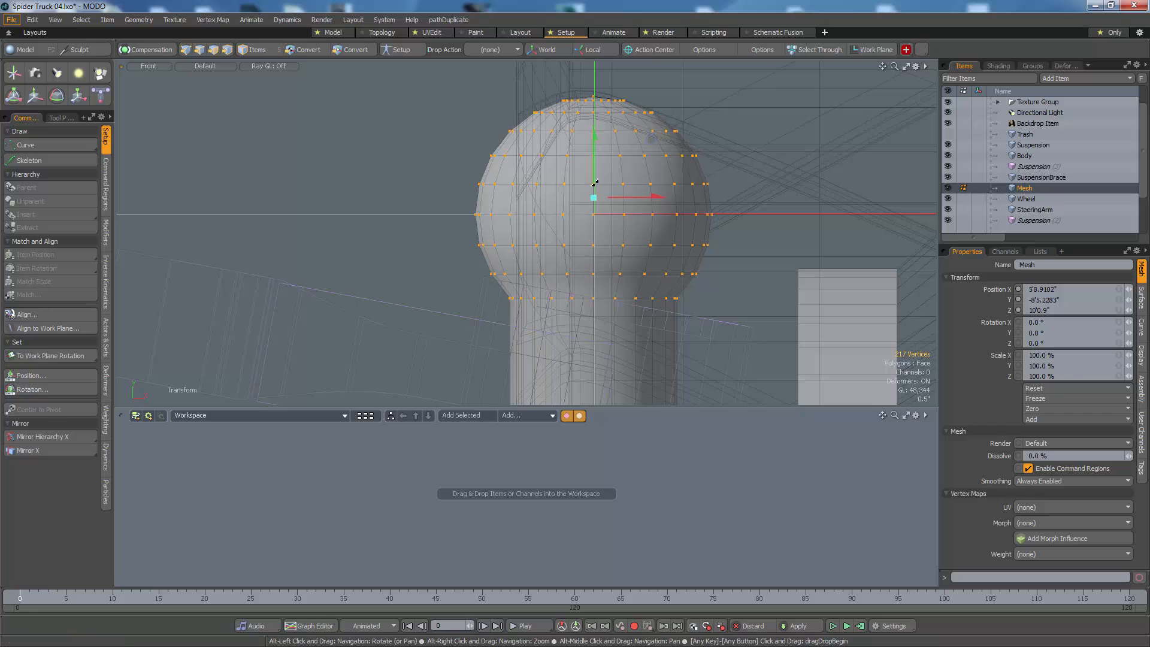
{"action": "scroll", "coordinate": [595, 182], "scroll_direction": "down", "scroll_amount": 6}
{"action": "key", "text": "5"}
{"action": "left_click", "coordinate": [456, 124]}
Step: Move the upper suspension arm up towards the raised ball joint
{"action": "left_click_drag", "start_coordinate": [471, 183], "coordinate": [565, 148], "text": "alt"}
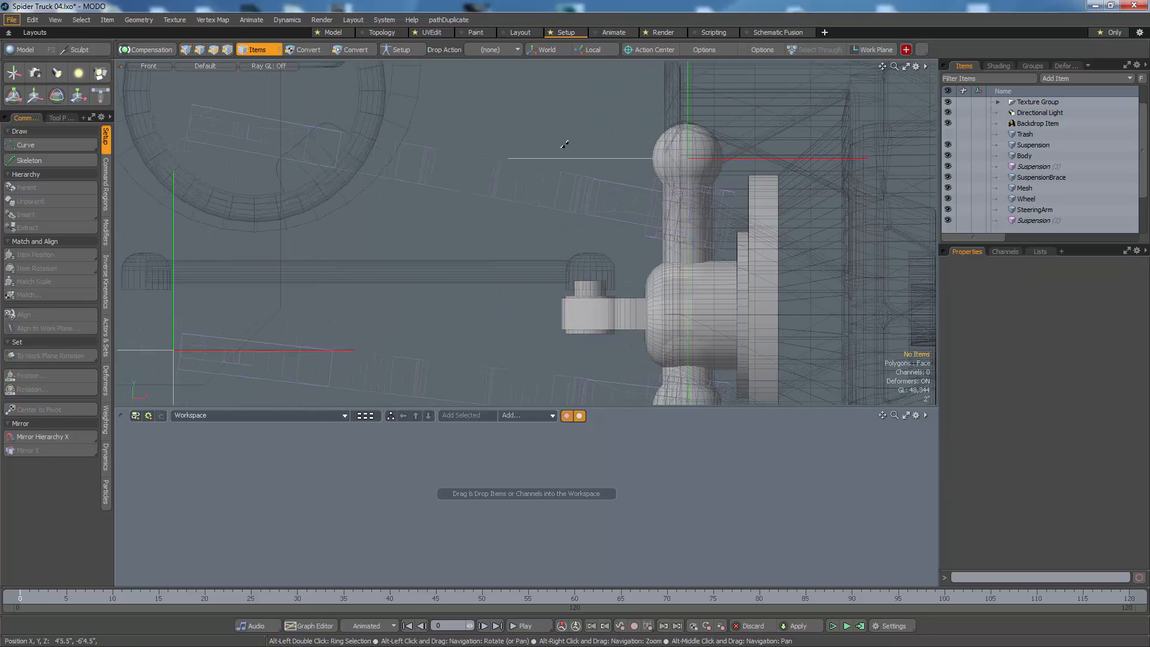
{"action": "scroll", "coordinate": [564, 148], "scroll_direction": "down", "scroll_amount": 3}
{"action": "left_click", "coordinate": [595, 192]}
{"action": "key", "text": "w"}
{"action": "mouse_move", "coordinate": [546, 205]}
{"action": "left_mouse_down", "text": "alt"}
{"action": "mouse_move", "coordinate": [564, 226]}
{"action": "mouse_move", "coordinate": [552, 189]}
{"action": "left_mouse_up", "text": "alt"}
Step: Rotate the upper suspension arm to -3.5° about Z and reposition it at about Y -6'8.3" to meet the ball joint
{"action": "key", "text": "e"}
{"action": "left_click_drag", "start_coordinate": [375, 128], "coordinate": [378, 153]}
{"action": "key", "text": "w"}
{"action": "left_click_drag", "start_coordinate": [357, 76], "coordinate": [358, 87]}
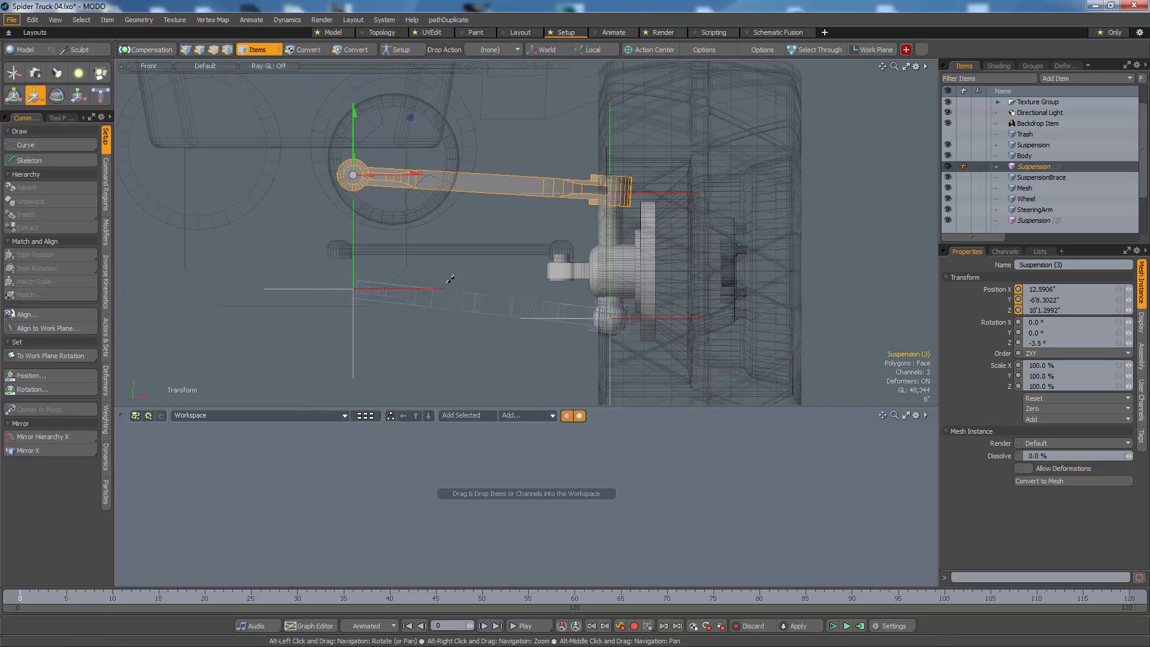
Step: Select the ball joint end polygons of the original suspension arm and scale them down vertically so the instances' ends get thinner
{"action": "left_click", "coordinate": [550, 352]}
{"action": "scroll", "coordinate": [557, 352], "scroll_direction": "up", "scroll_amount": 2}
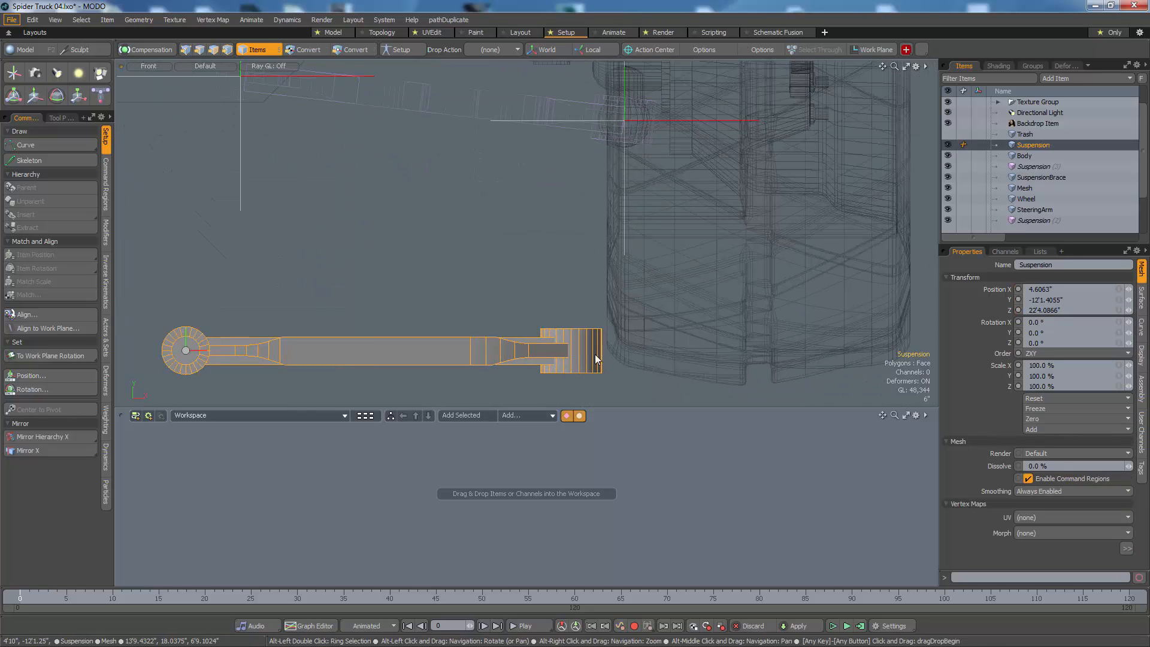
{"action": "key", "text": "3"}
{"action": "double_click", "coordinate": [595, 354]}
{"action": "key", "text": "r"}
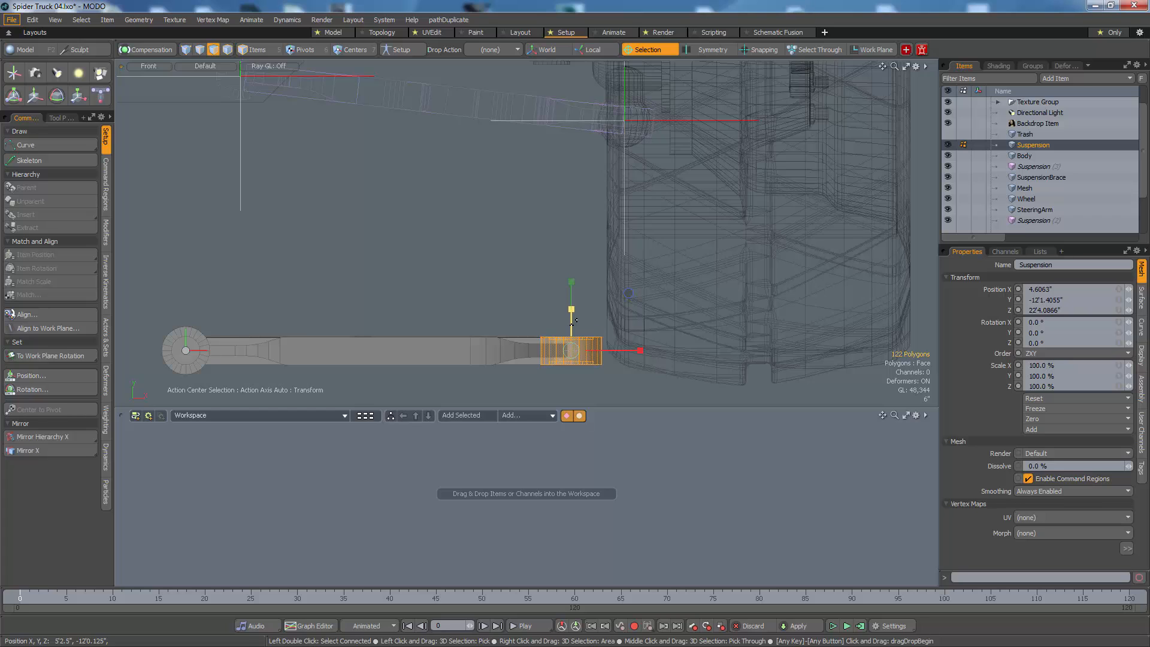
{"action": "key", "text": "w"}
{"action": "key", "text": "1"}
{"action": "right_click_drag", "start_coordinate": [540, 294], "coordinate": [504, 198], "text": "alt"}
{"action": "left_click_drag", "start_coordinate": [504, 197], "coordinate": [548, 304], "text": "alt"}
{"action": "key", "text": "5"}
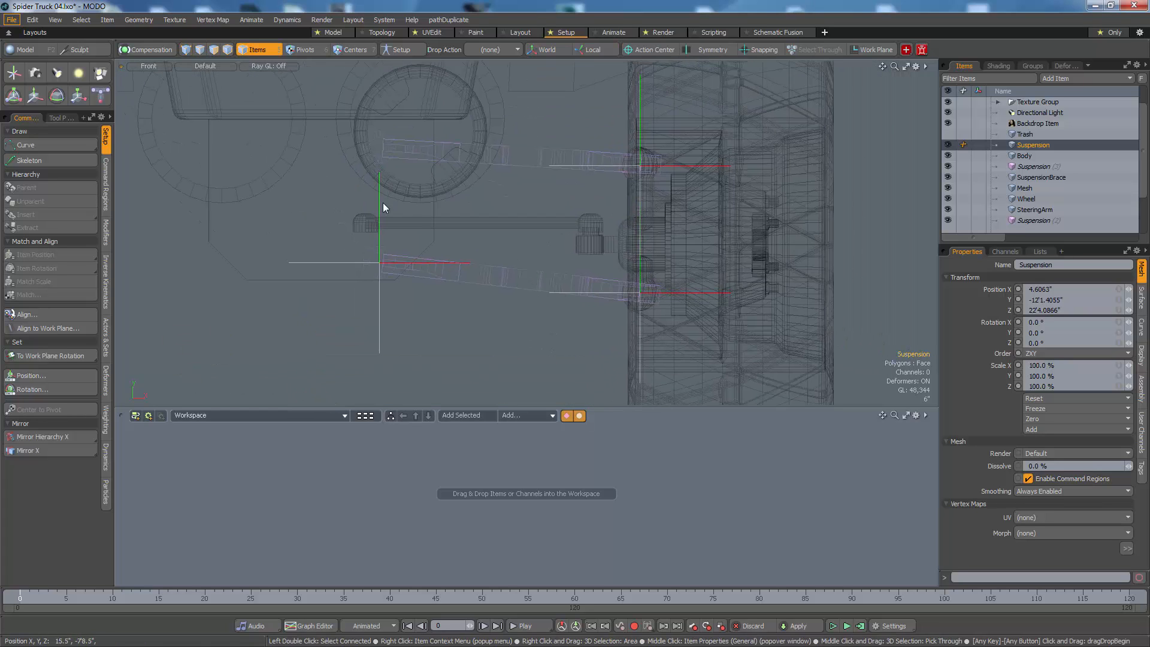
Step: Duplicate the upper ball joint's locator and move the copy to the upper arm's inner pivot, about X 12.7", Y -6'8.5"
{"action": "left_click", "coordinate": [396, 139]}
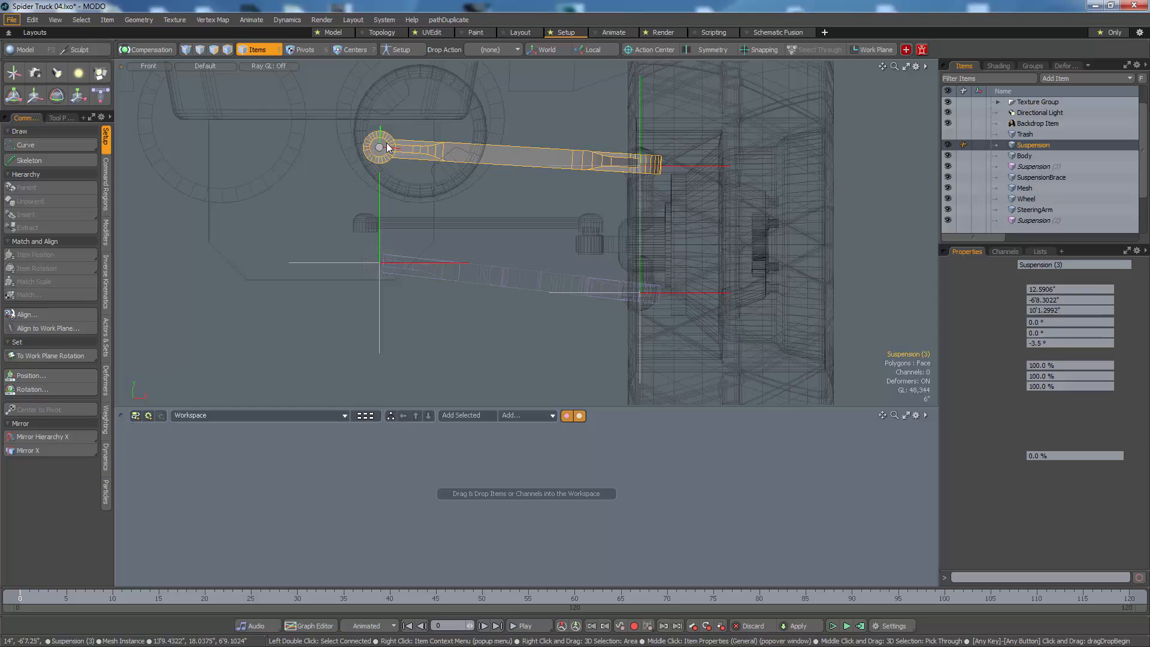
{"action": "left_click", "coordinate": [640, 131]}
{"action": "left_click_drag", "start_coordinate": [504, 119], "coordinate": [535, 148], "text": "alt"}
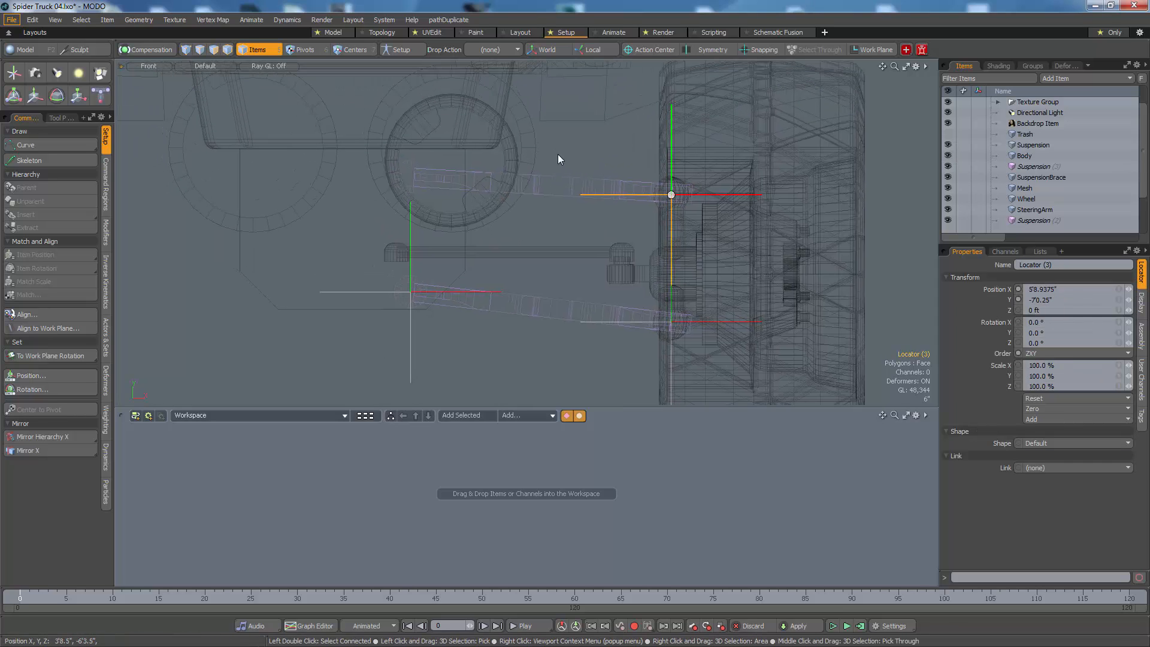
{"action": "key", "text": "ctrl"}
{"action": "key", "text": "ctrl+d"}
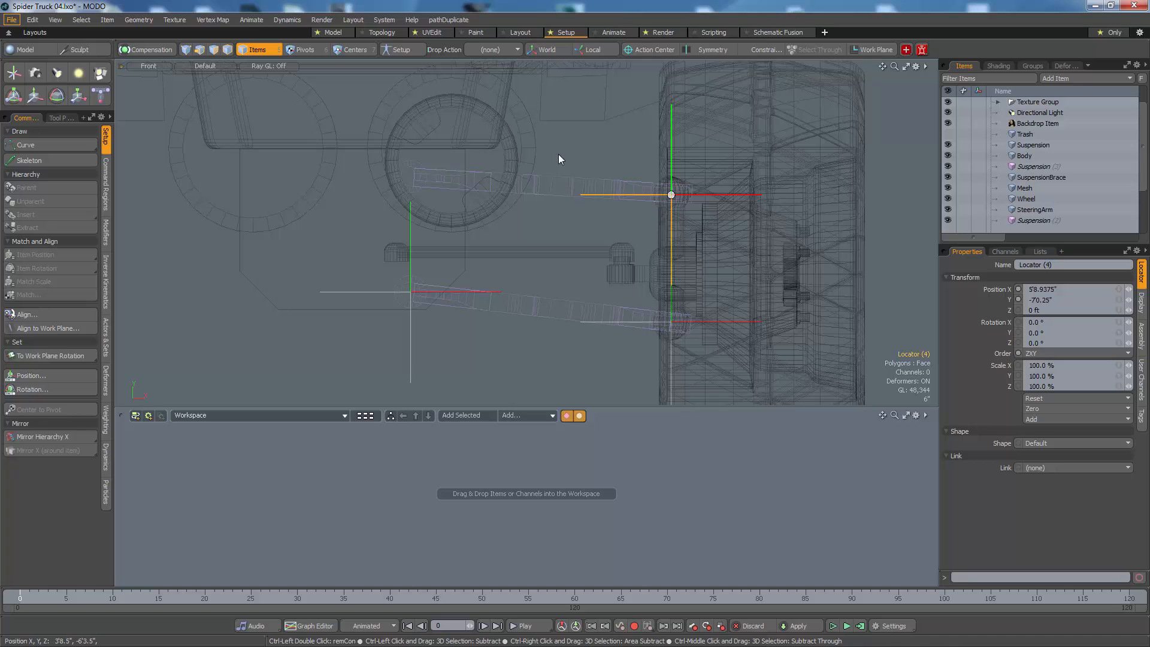
{"action": "key", "text": "w"}
{"action": "left_click_drag", "start_coordinate": [559, 153], "coordinate": [298, 135]}
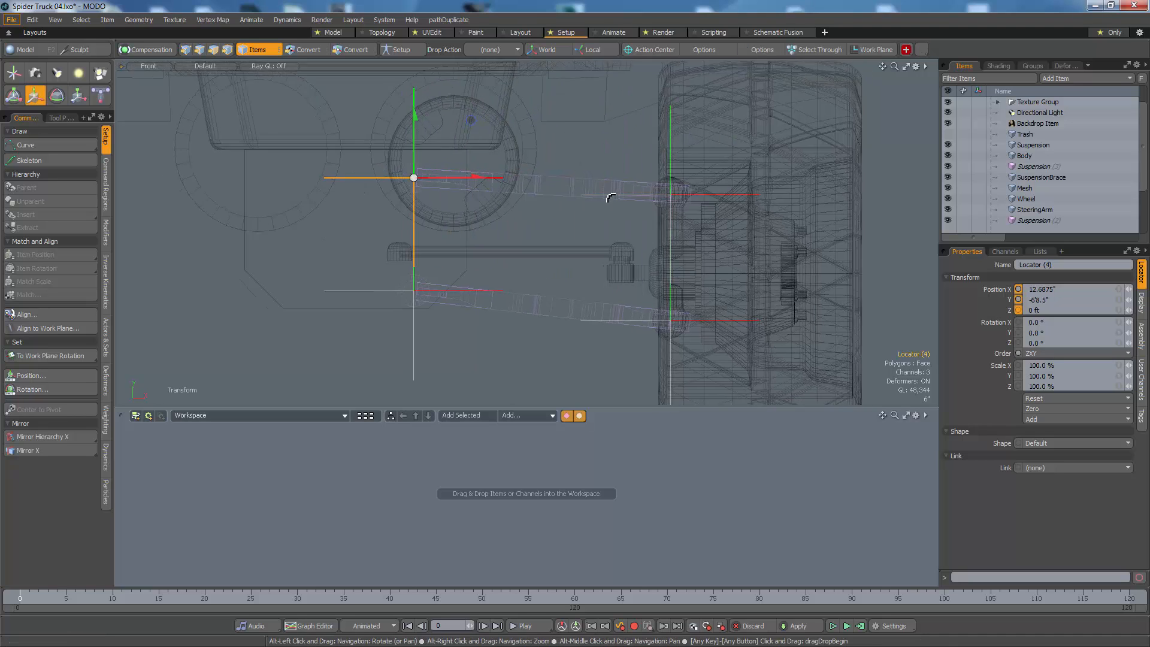
Step: Fine-tune the upper inner locator onto the arm's pivot centre at X 12.5938", Y -6'8.3438"
{"action": "right_click_drag", "start_coordinate": [610, 198], "coordinate": [627, 199], "text": "alt"}
{"action": "left_click_drag", "start_coordinate": [351, 160], "coordinate": [423, 170], "text": "alt"}
{"action": "right_click_drag", "start_coordinate": [424, 171], "coordinate": [524, 168], "text": "alt"}
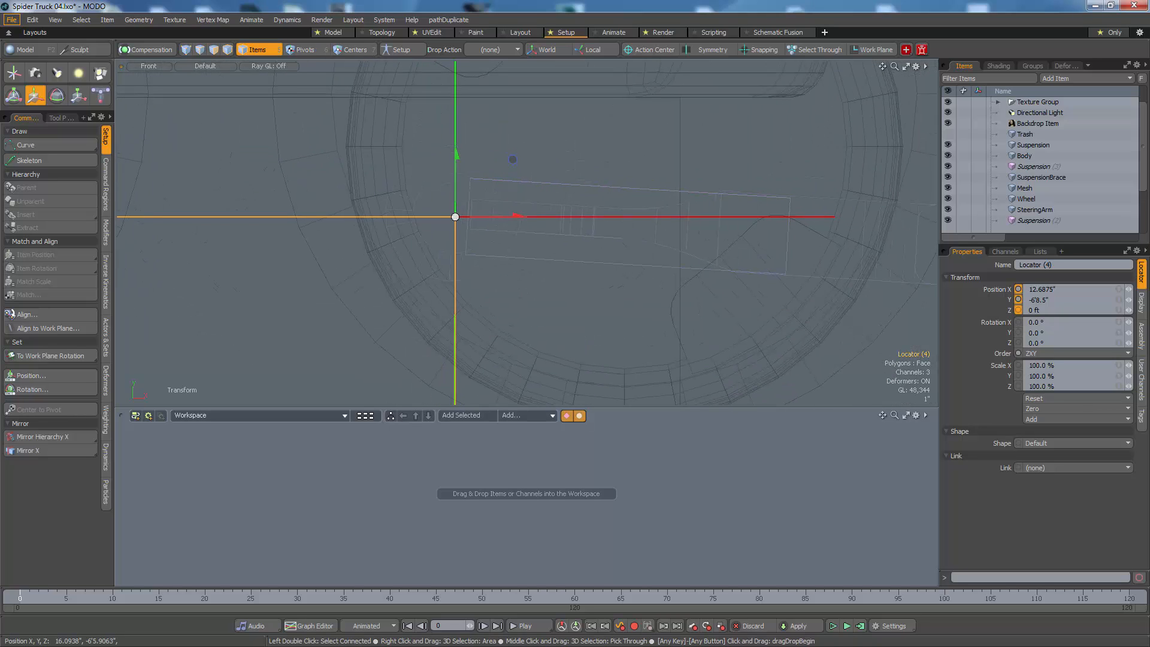
{"action": "left_click_drag", "start_coordinate": [522, 168], "coordinate": [511, 157]}
{"action": "right_click_drag", "start_coordinate": [567, 158], "coordinate": [616, 205], "text": "alt"}
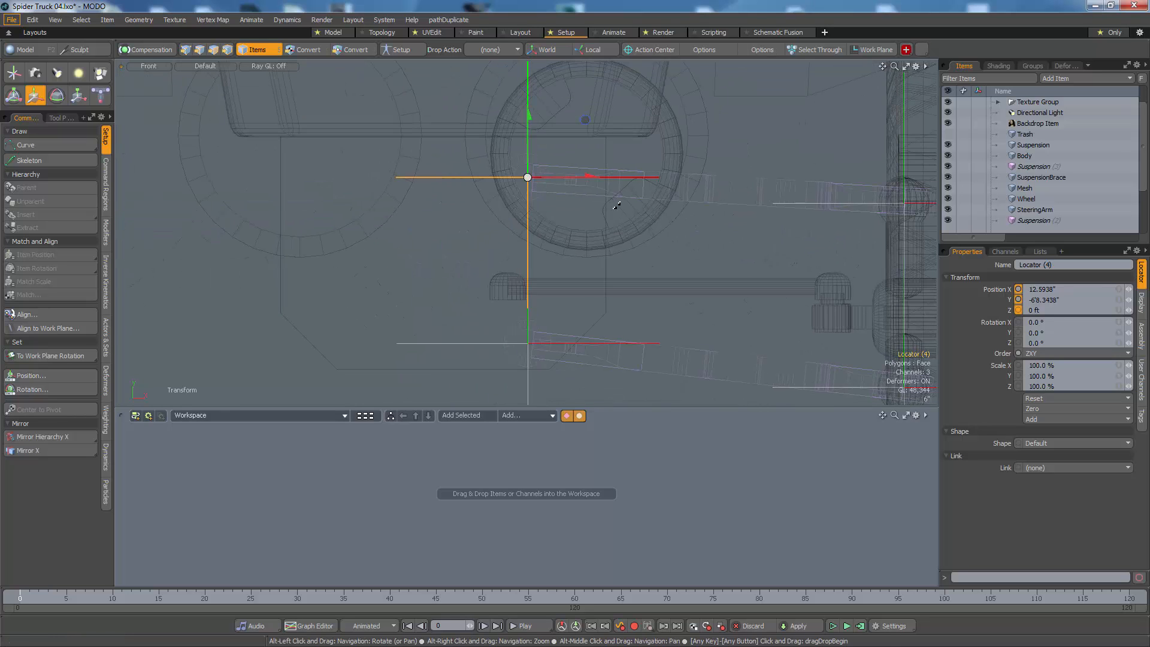
{"action": "left_click_drag", "start_coordinate": [706, 264], "coordinate": [535, 215], "text": "alt"}
{"action": "key", "text": "space"}
{"action": "left_click", "coordinate": [647, 230]}
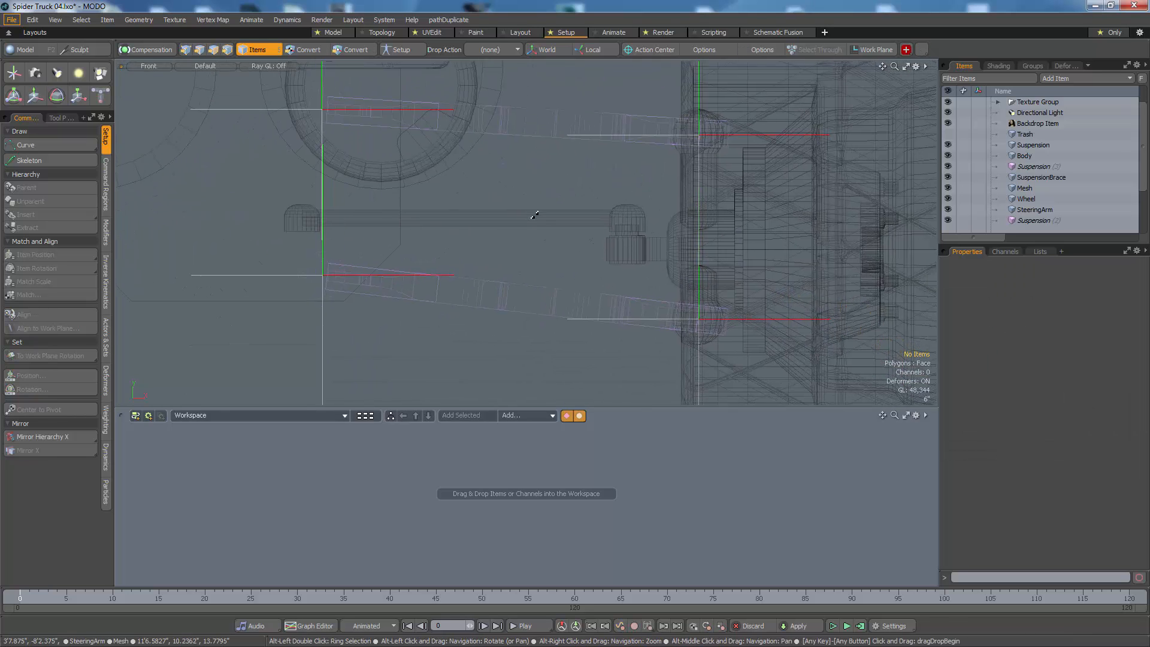
Step: Try a direction constraint from the lower inner pivot locator to the lower ball joint locator, then undo it
{"action": "scroll", "coordinate": [535, 215], "scroll_direction": "down", "scroll_amount": 2}
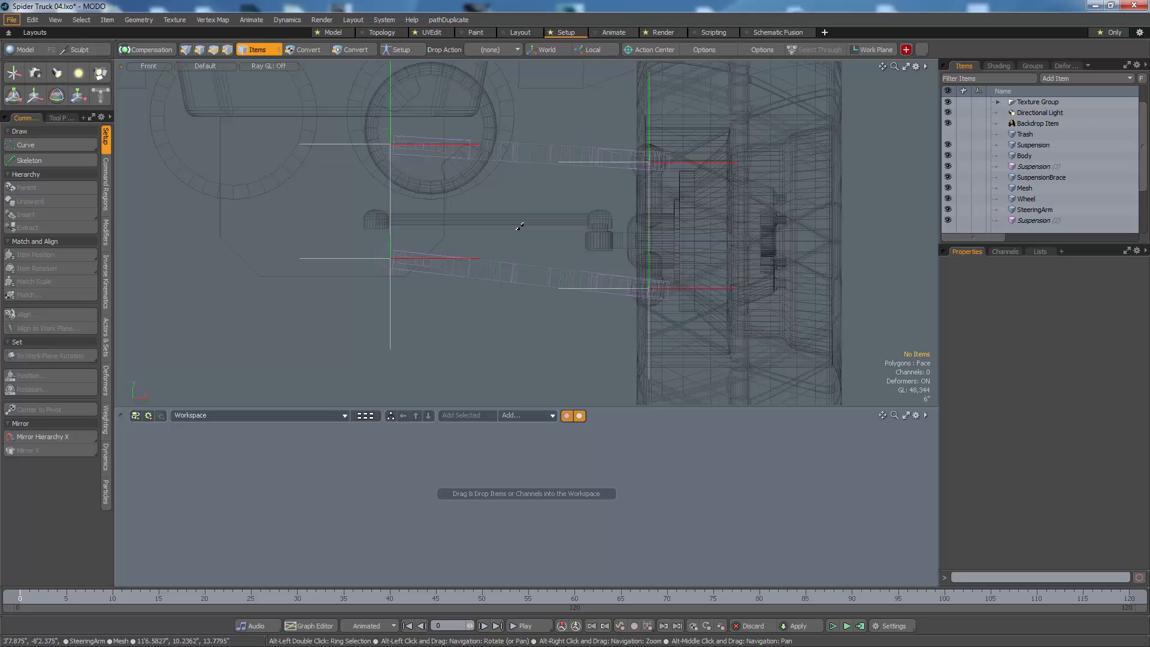
{"action": "left_click", "coordinate": [477, 256]}
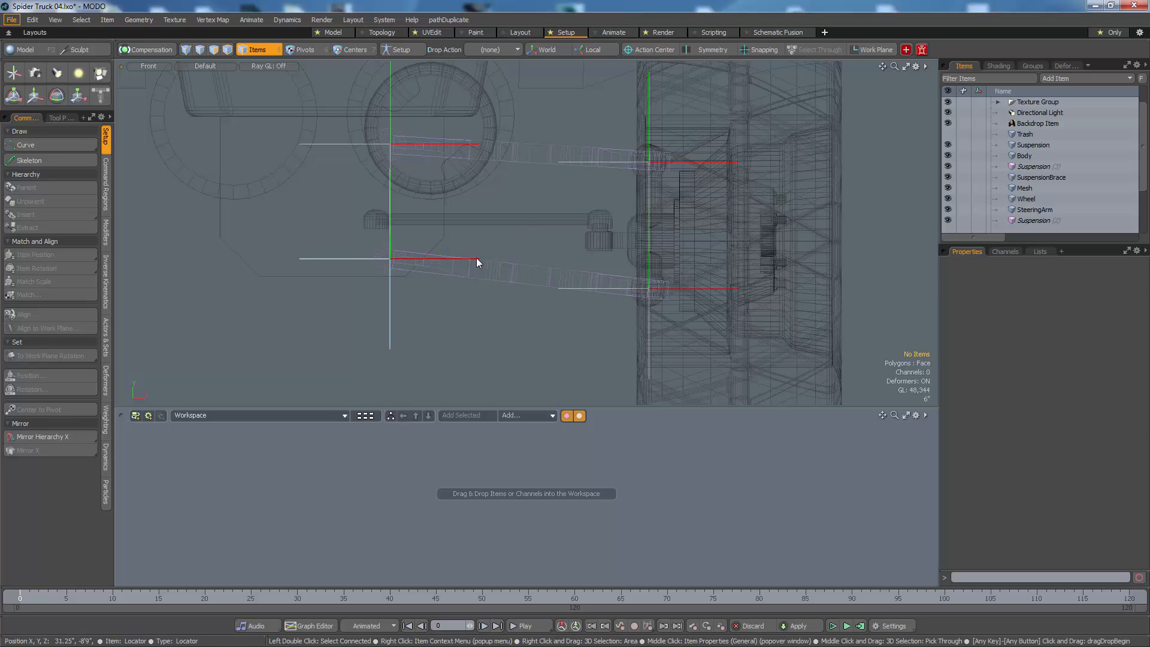
{"action": "left_click", "coordinate": [577, 290], "text": "shift"}
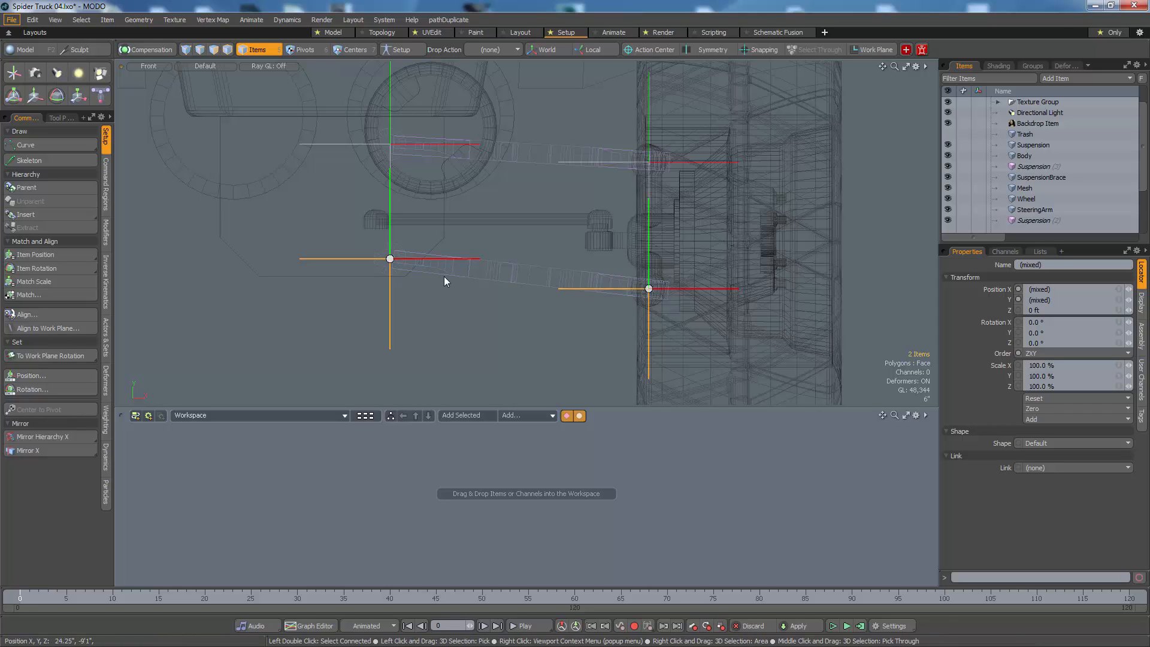
{"action": "left_click", "coordinate": [105, 235]}
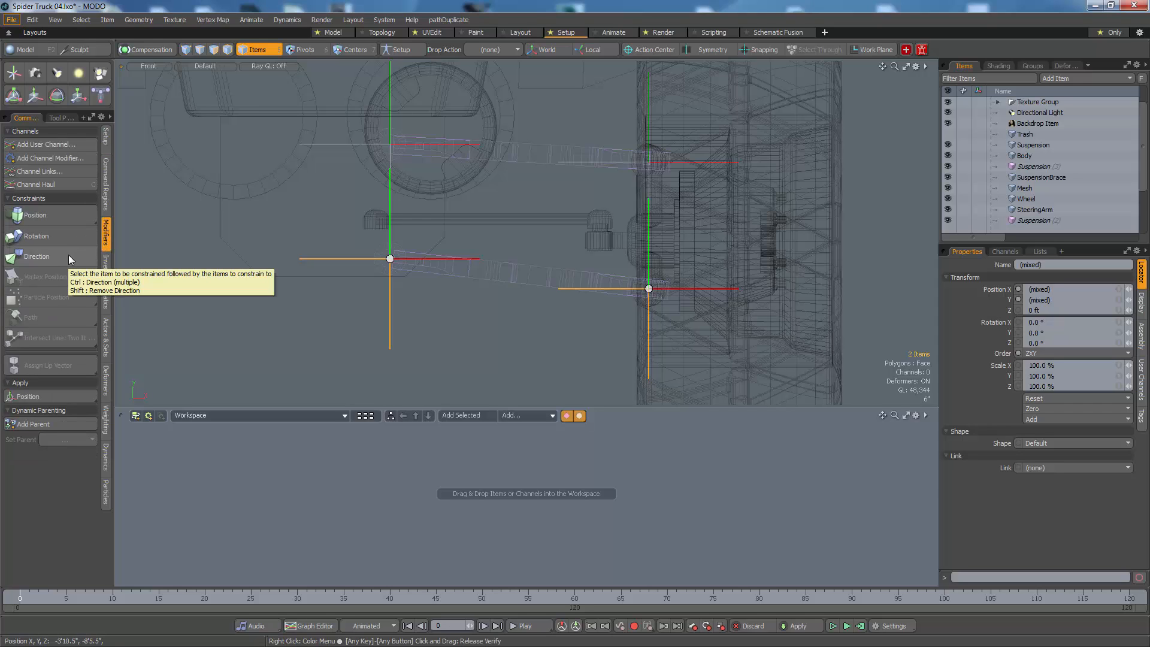
{"action": "left_click", "coordinate": [163, 52]}
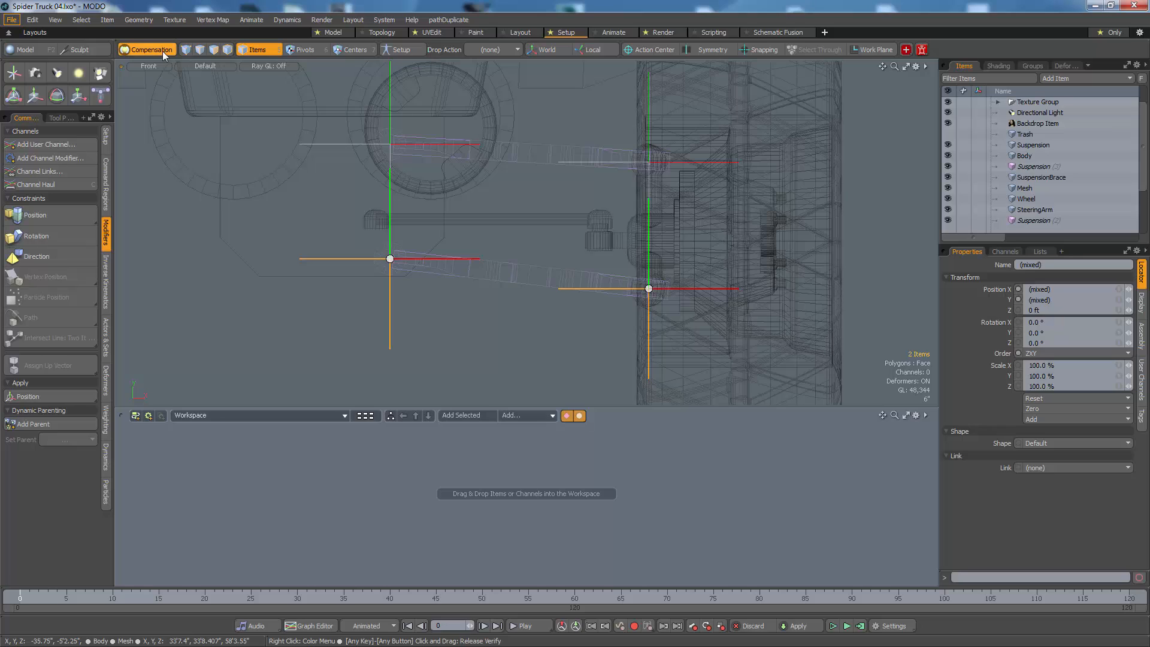
{"action": "left_click", "coordinate": [163, 51]}
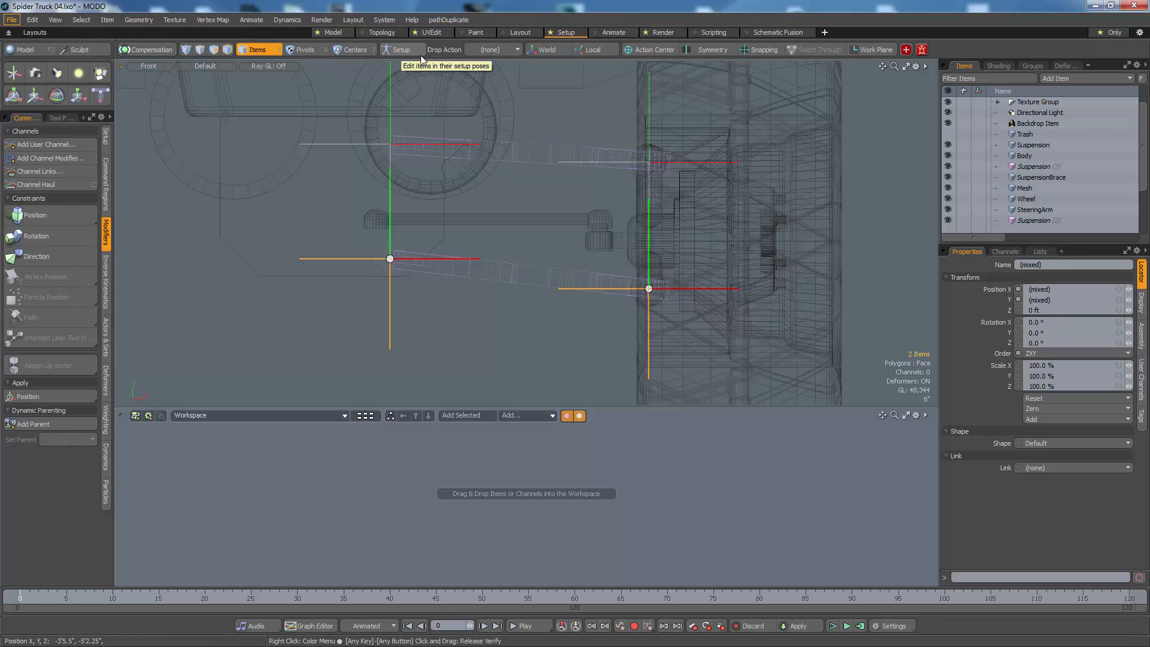
{"action": "scroll", "coordinate": [1055, 181], "scroll_direction": "down", "scroll_amount": 2}
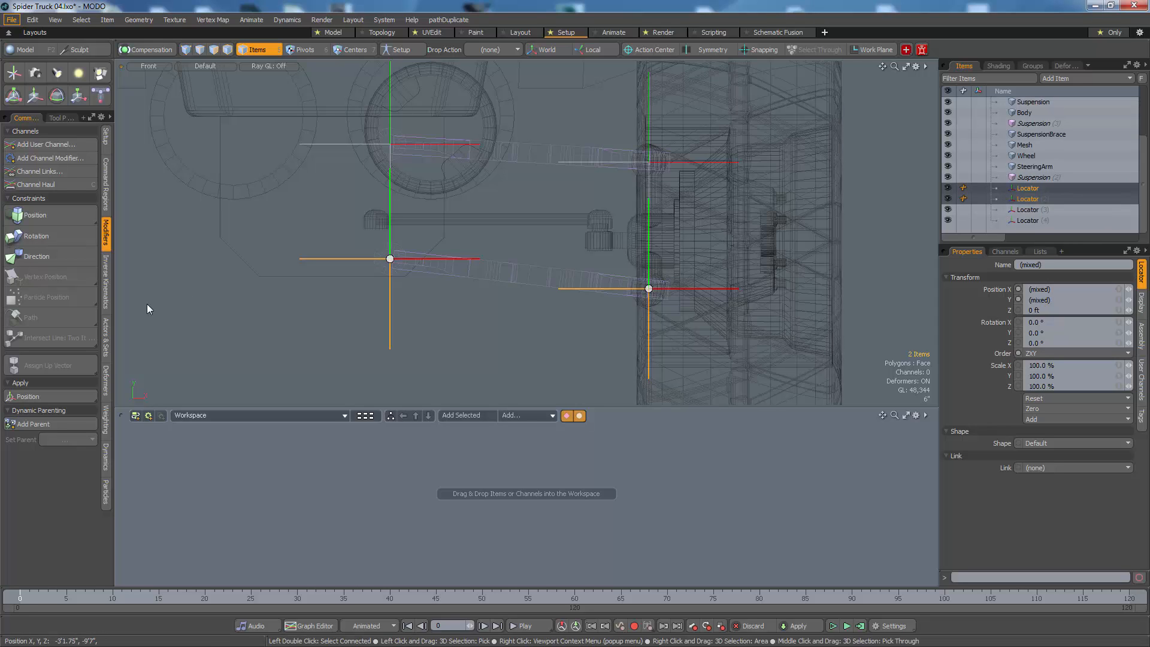
{"action": "left_click", "coordinate": [46, 260]}
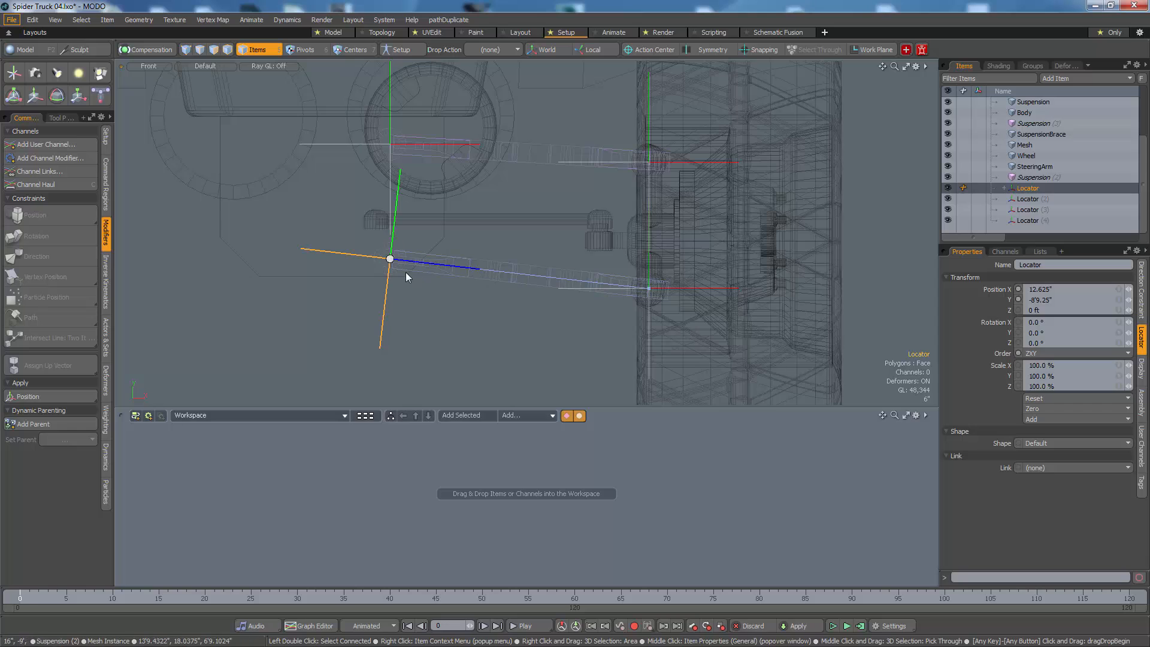
{"action": "key", "text": "ctrl+z"}
Step: Direction-constrain the lower inner pivot locator to the lower ball joint locator and set the constraint's axis to X
{"action": "left_click", "coordinate": [388, 314]}
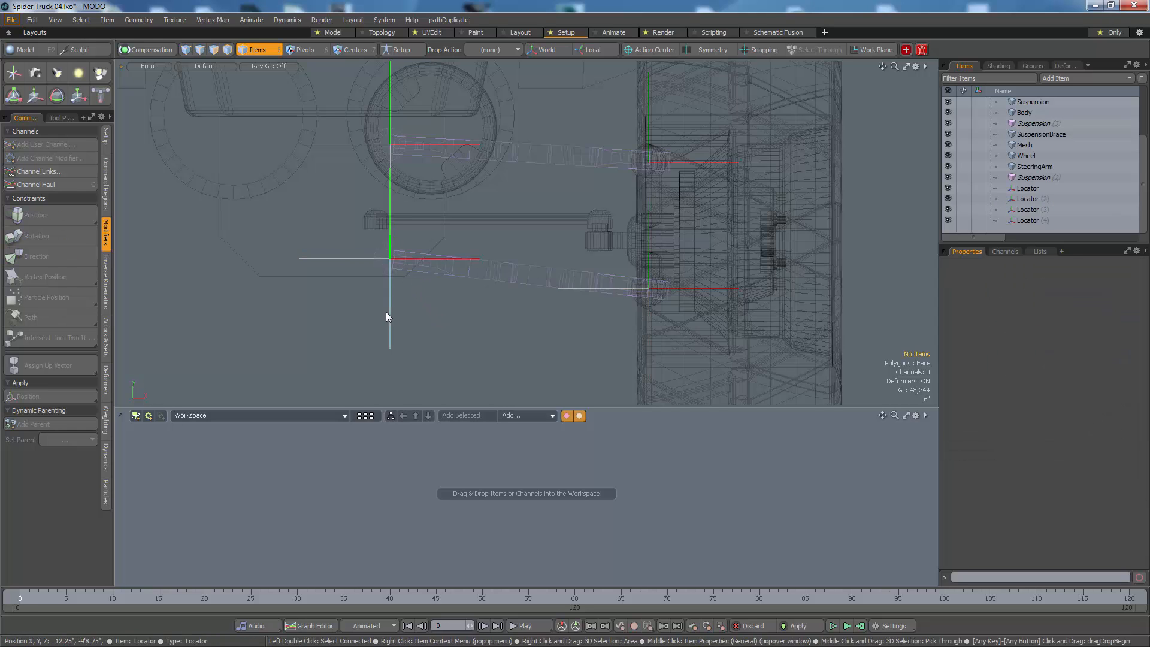
{"action": "left_click", "coordinate": [562, 290], "text": "shift"}
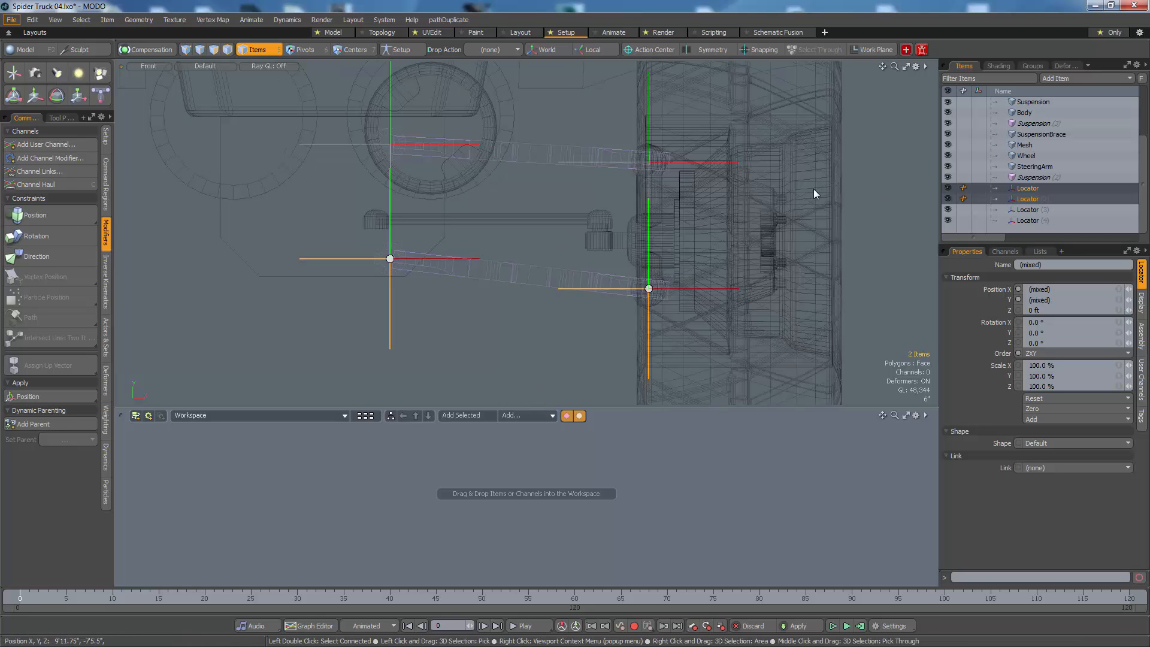
{"action": "left_click", "coordinate": [54, 257]}
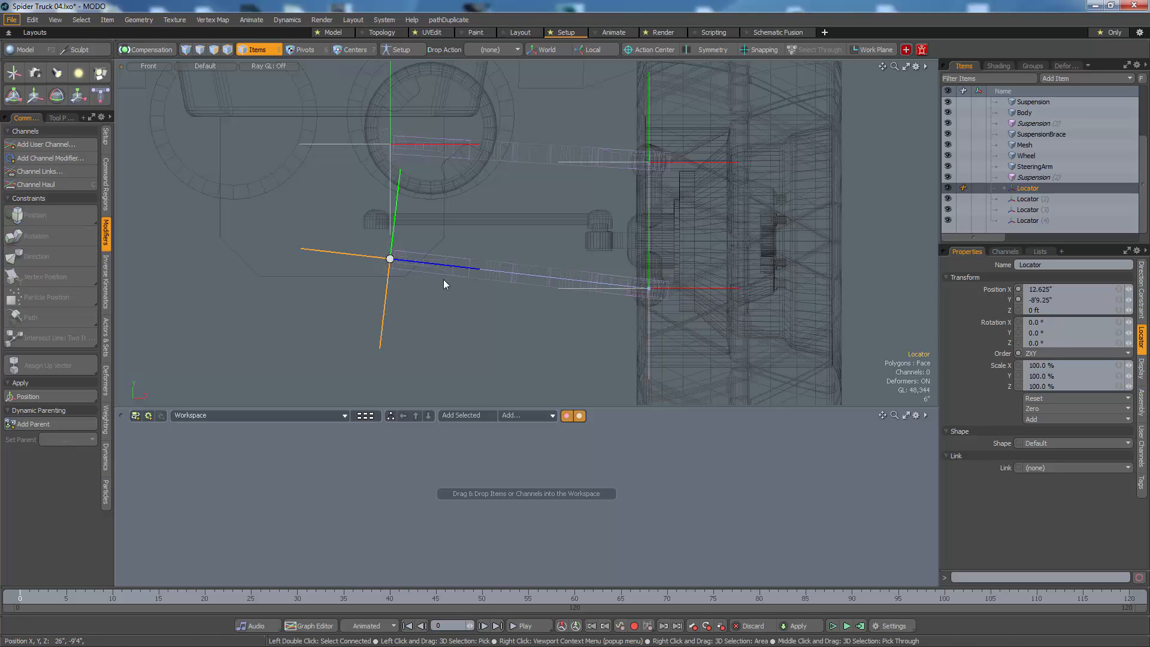
{"action": "left_click", "coordinate": [1143, 306]}
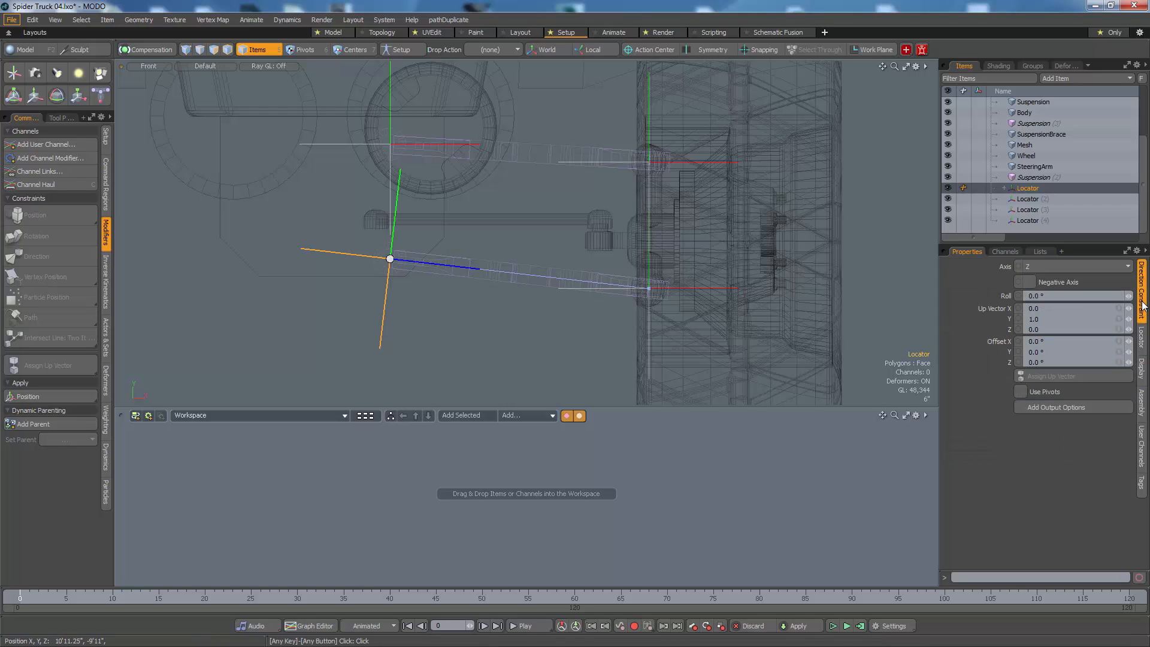
{"action": "left_click", "coordinate": [1040, 267]}
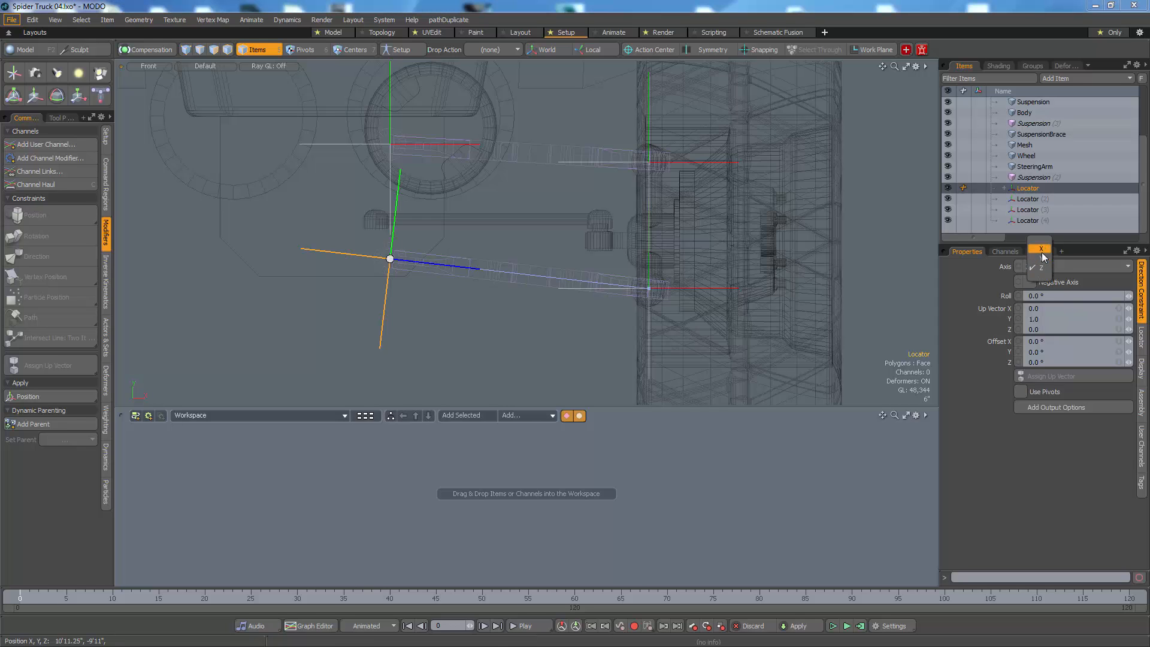
{"action": "left_click", "coordinate": [1041, 251]}
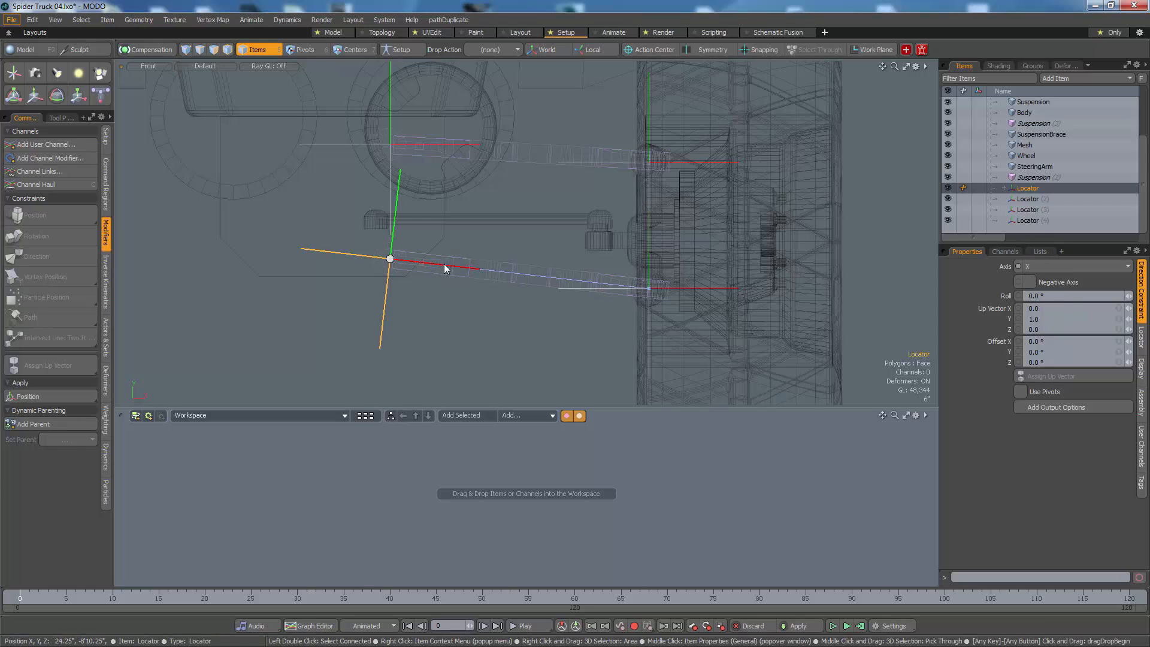
Step: Direction-constrain the upper inner pivot locator to the upper ball joint locator and set the constraint's axis to X
{"action": "left_click", "coordinate": [390, 196]}
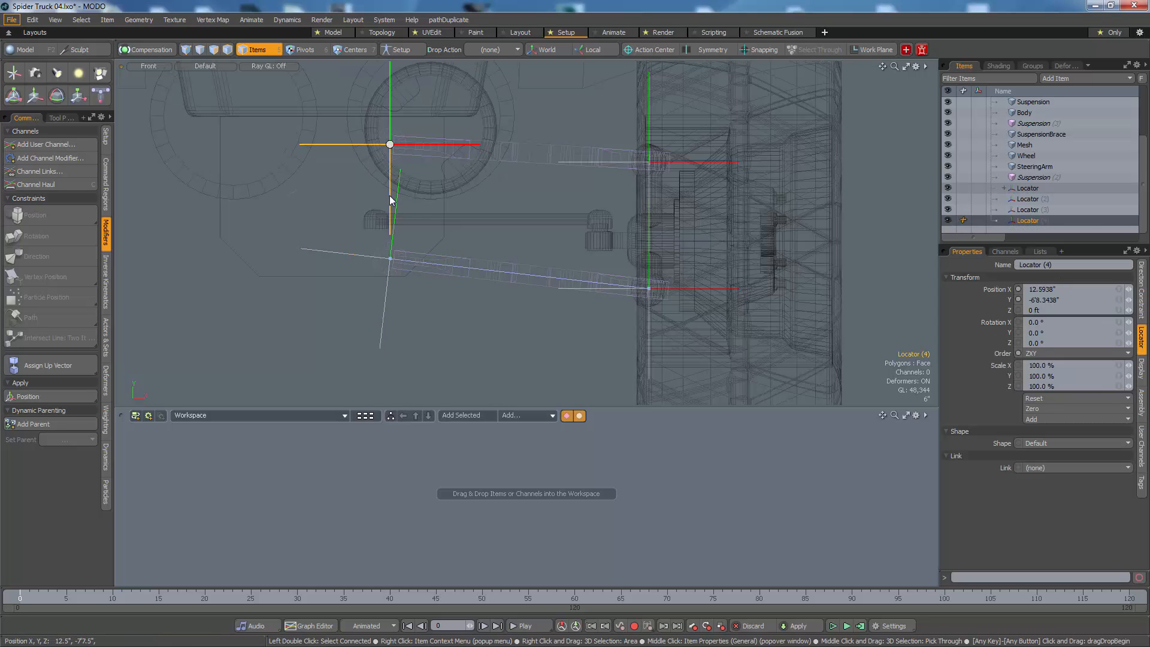
{"action": "left_click", "coordinate": [606, 160], "text": "shift"}
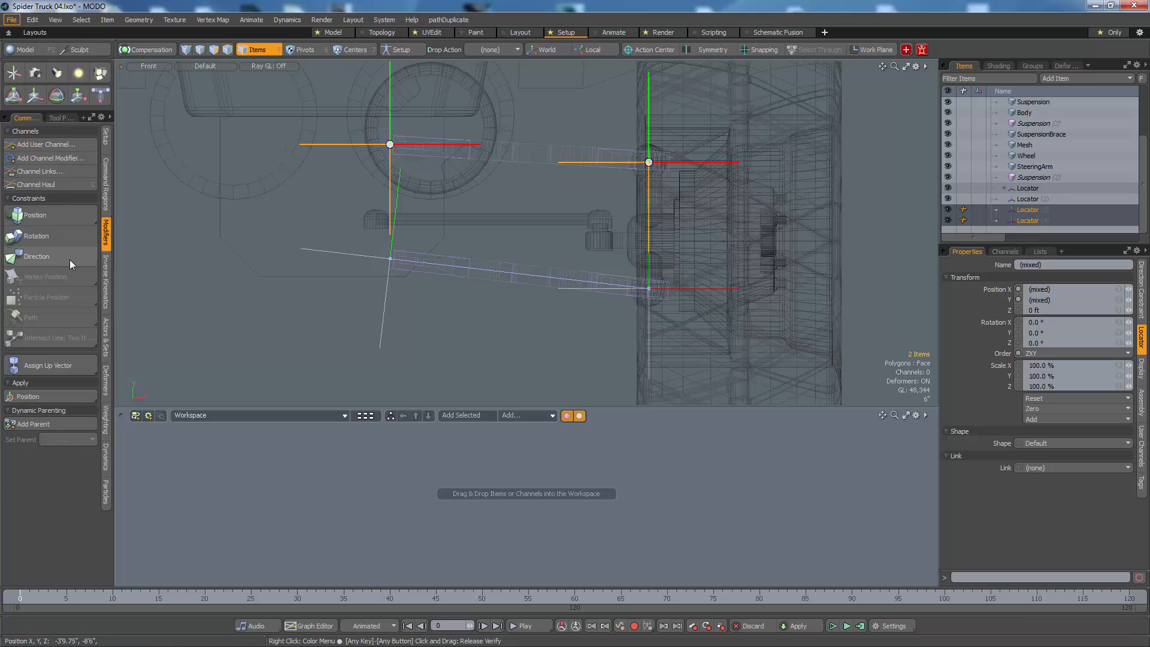
{"action": "left_click", "coordinate": [39, 256]}
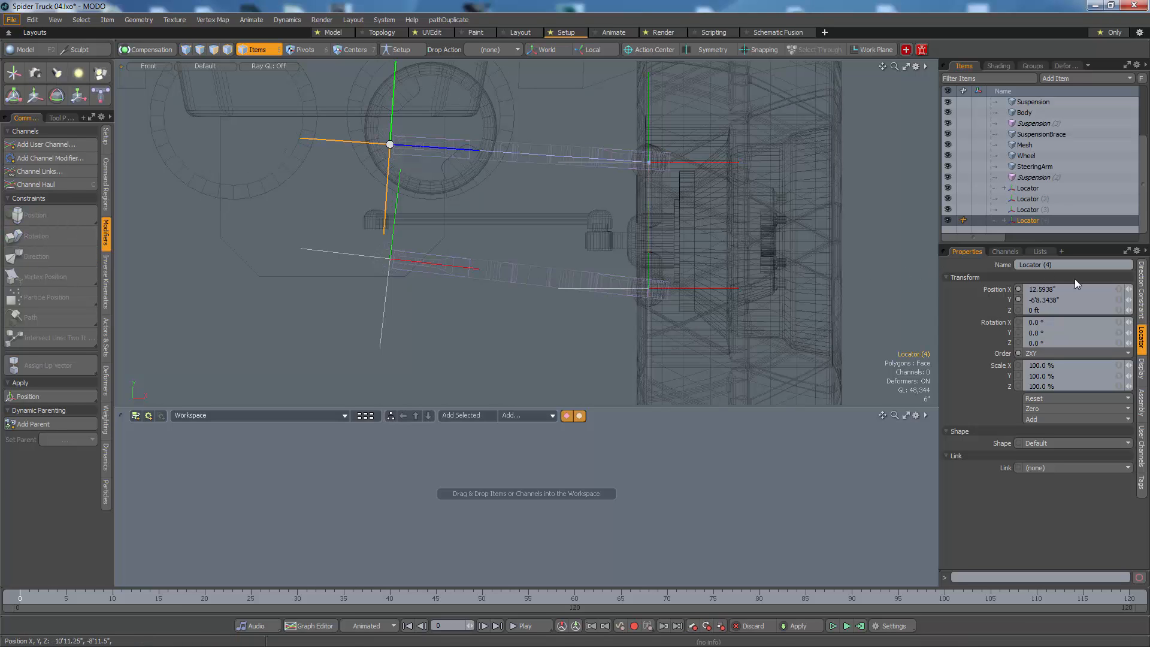
{"action": "left_click", "coordinate": [1143, 289]}
{"action": "left_click", "coordinate": [1086, 264]}
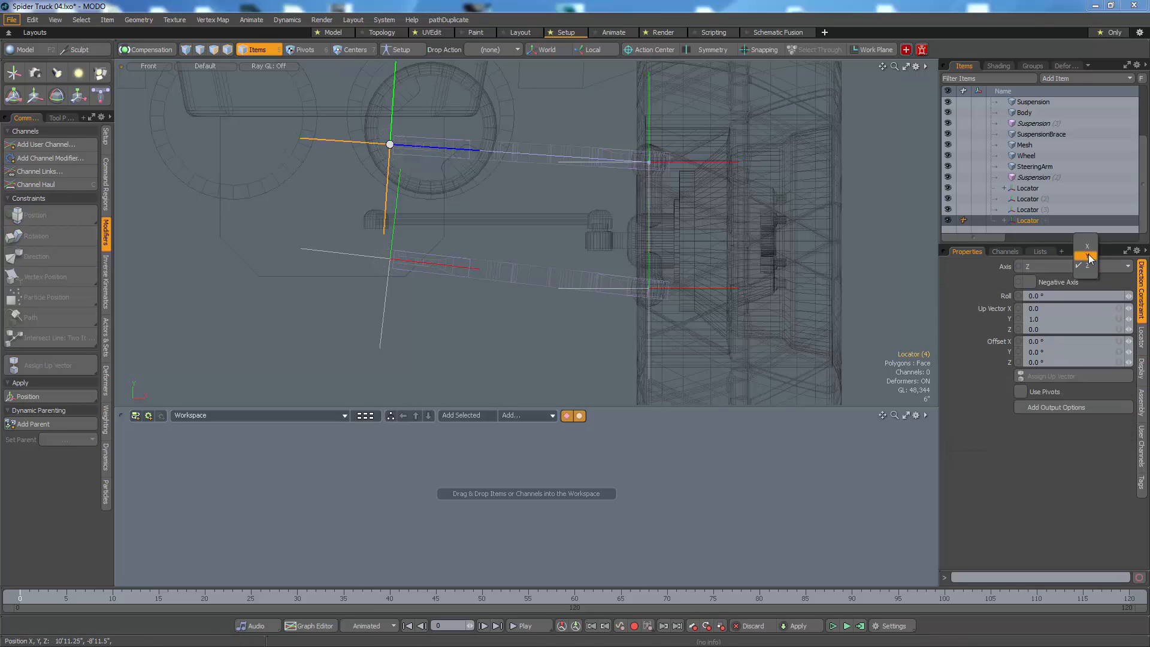
{"action": "left_click", "coordinate": [1090, 249]}
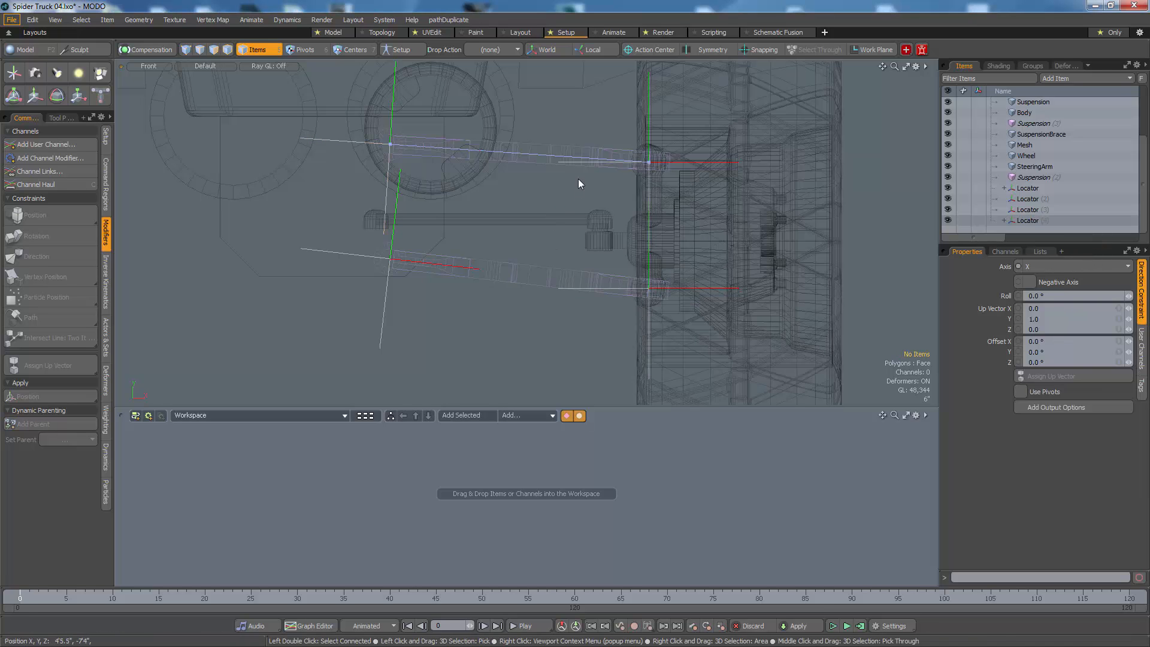
Step: Select both ball joint locators and move them temporarily to test the direction constraints, then return them to their starting position
{"action": "left_click", "coordinate": [577, 164]}
{"action": "left_click", "coordinate": [603, 288], "text": "shift"}
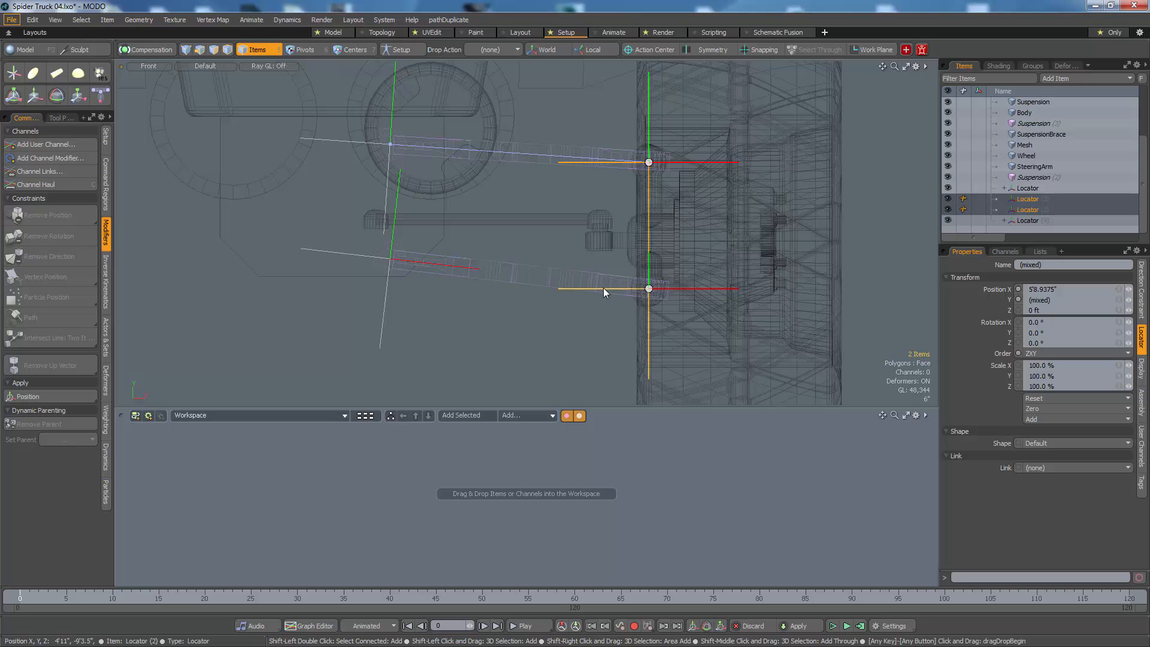
{"action": "key", "text": "y"}
{"action": "left_click_drag", "start_coordinate": [649, 162], "coordinate": [611, 255]}
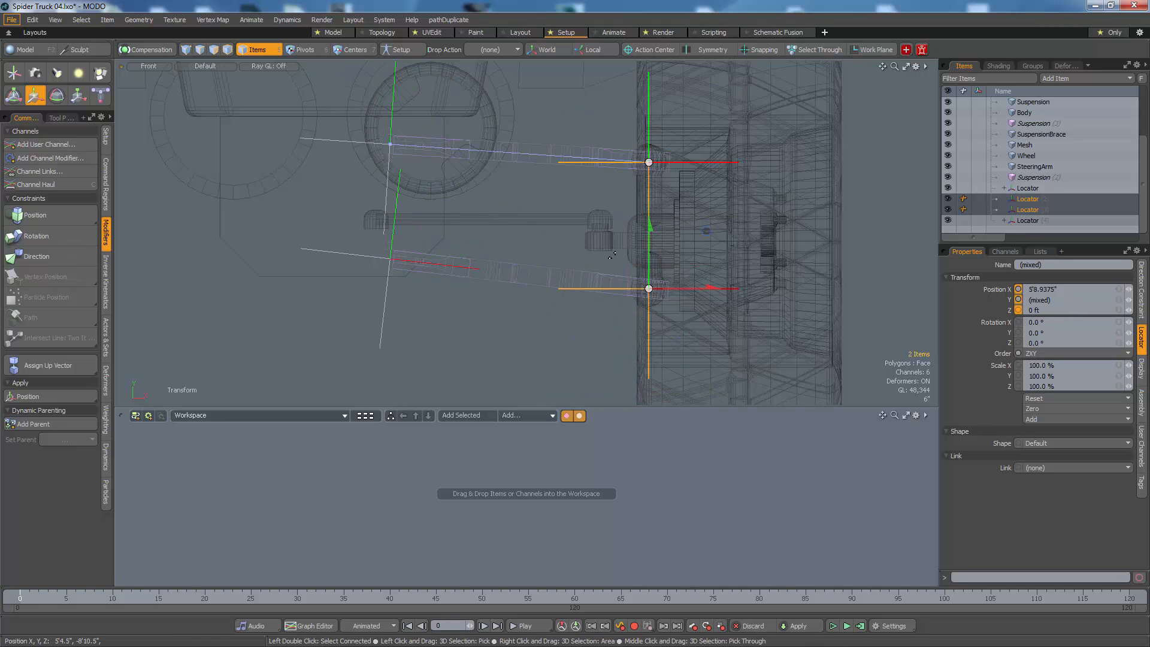
{"action": "key", "text": "space"}
{"action": "left_click", "coordinate": [541, 312]}
Step: Move the lower suspension arm to about X -5.2", Y -10'5.4" and shift the upper arm down and inward, away from their locators
{"action": "left_click", "coordinate": [546, 276]}
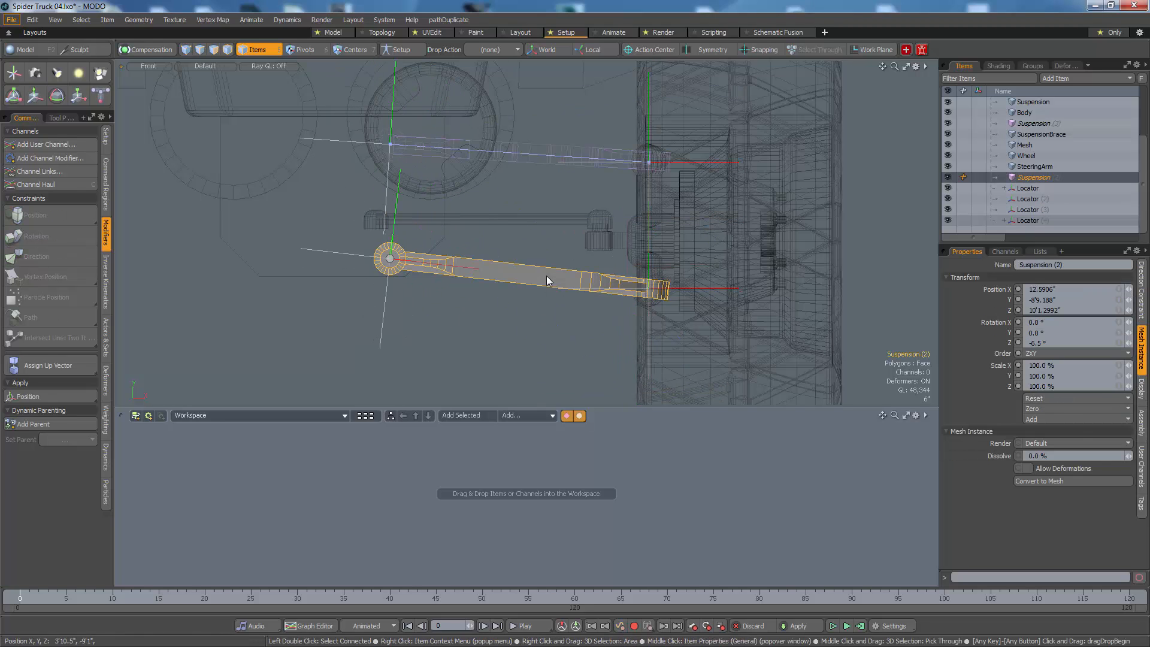
{"action": "key", "text": "w"}
{"action": "left_click_drag", "start_coordinate": [560, 321], "coordinate": [448, 224]}
{"action": "key", "text": "space"}
{"action": "left_click", "coordinate": [563, 155]}
{"action": "key", "text": "w"}
{"action": "key", "text": "space"}
Step: Rename the lower suspension arm instance to LowerSusp
{"action": "left_click", "coordinate": [514, 380]}
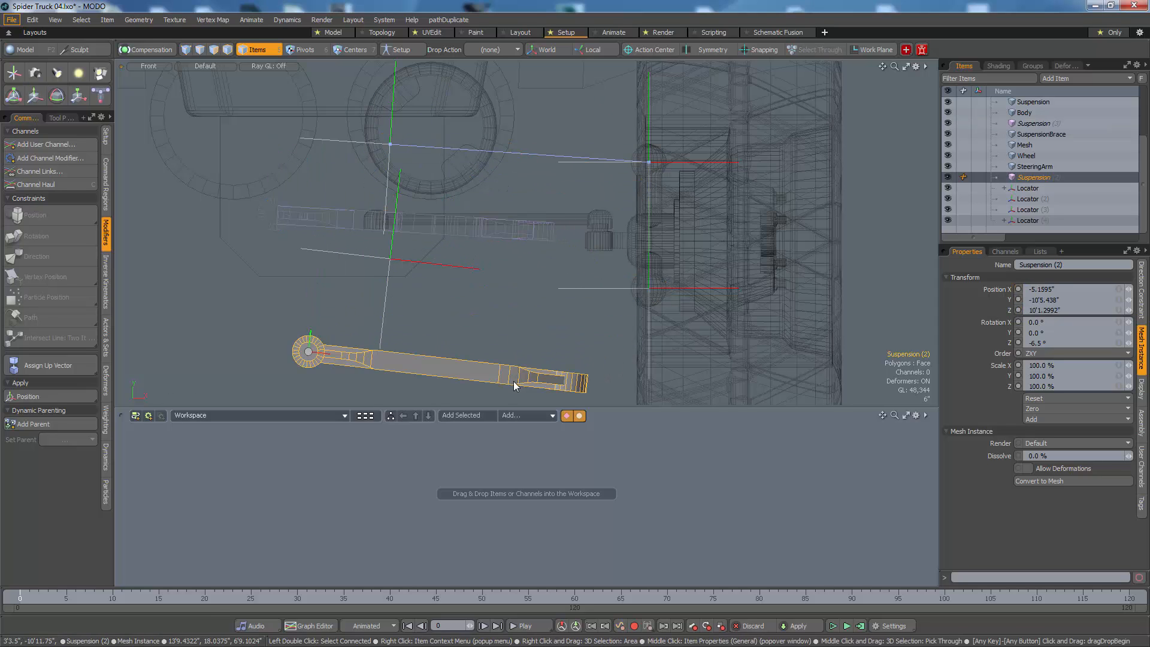
{"action": "left_click", "coordinate": [1037, 179]}
{"action": "double_click", "coordinate": [1035, 178]}
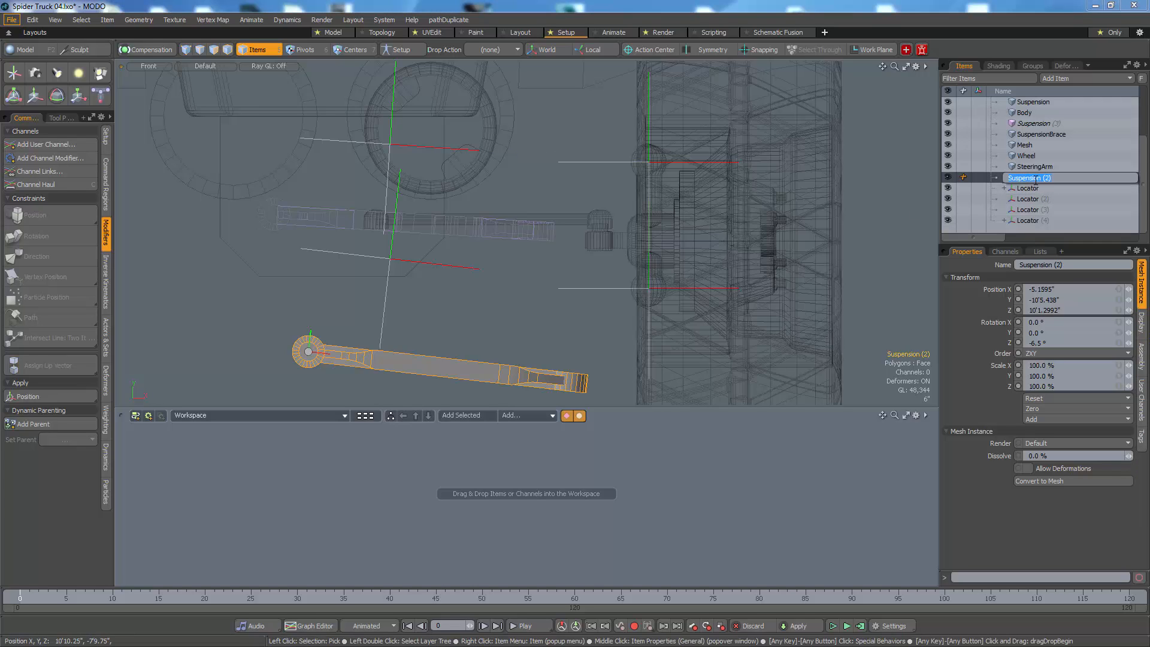
{"action": "type", "text": "LowerSusp"}
{"action": "key", "text": "Return"}
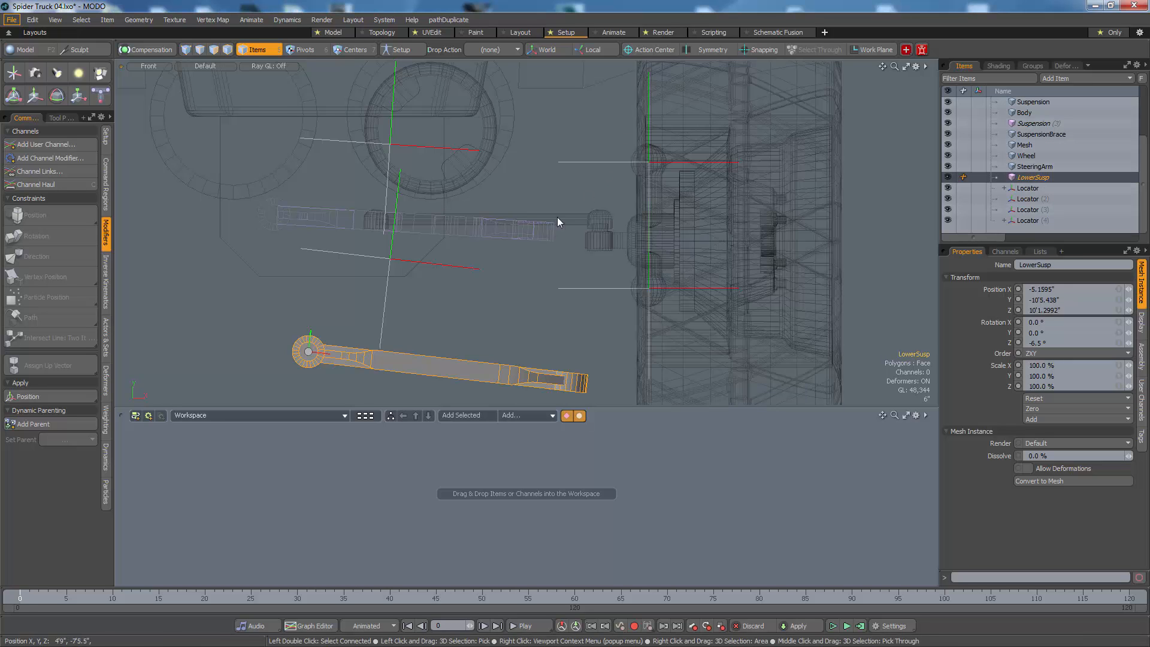
Step: Rename the upper suspension arm instance to UpperArm
{"action": "left_click", "coordinate": [544, 239]}
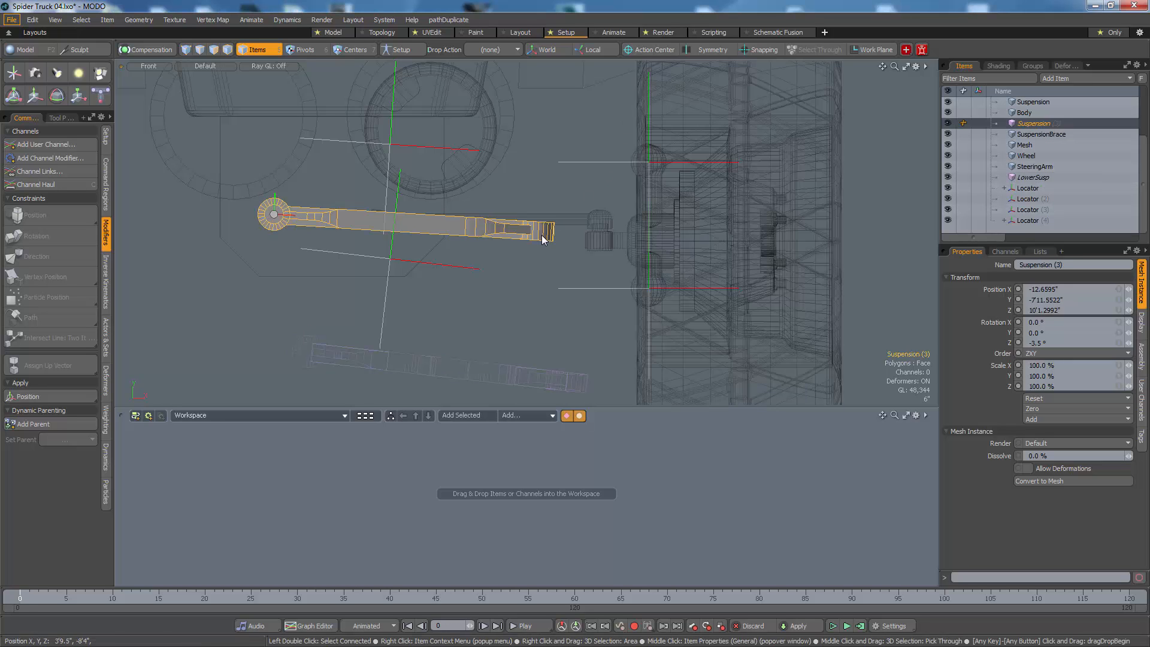
{"action": "double_click", "coordinate": [1036, 121]}
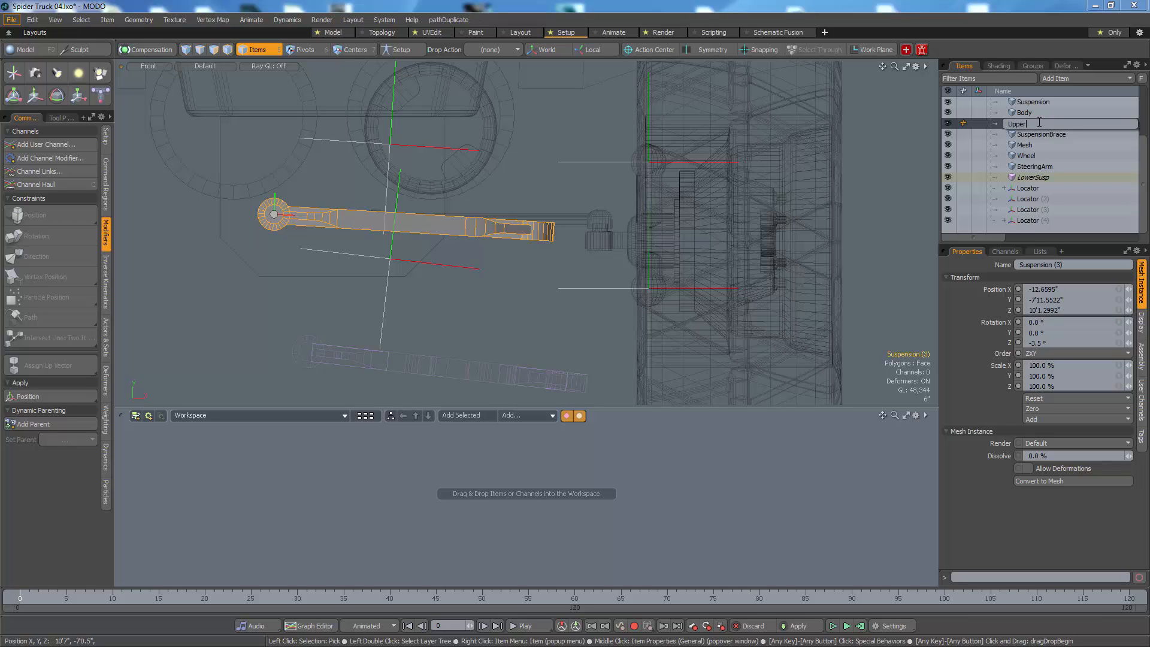
{"action": "type", "text": "UpperArm"}
{"action": "key", "text": "Return"}
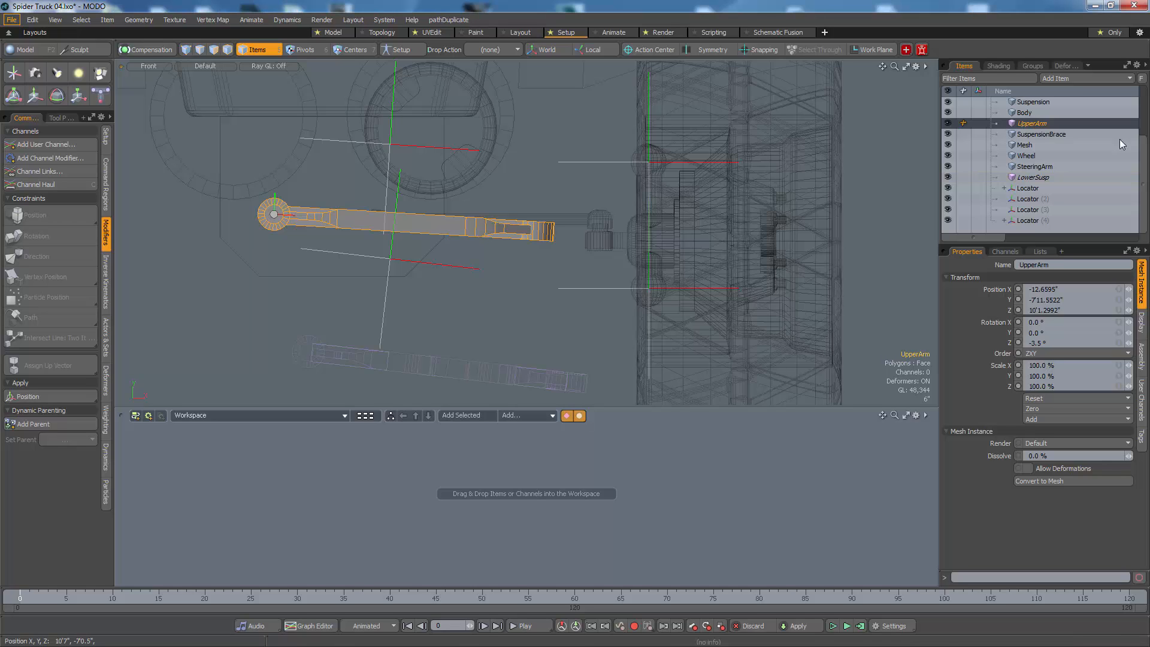
Step: Rename the lower suspension arm instance from LowerSusp to LowerArm
{"action": "left_click", "coordinate": [1040, 178]}
{"action": "double_click", "coordinate": [1039, 178]}
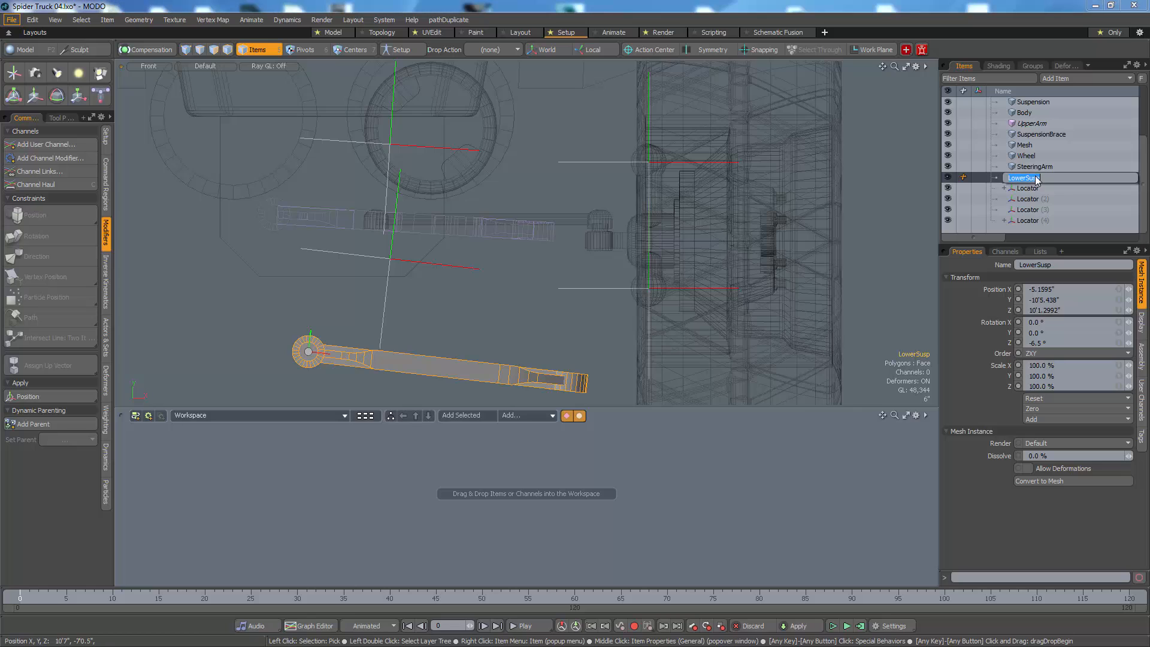
{"action": "type", "text": "LowerArm"}
{"action": "key", "text": "Return"}
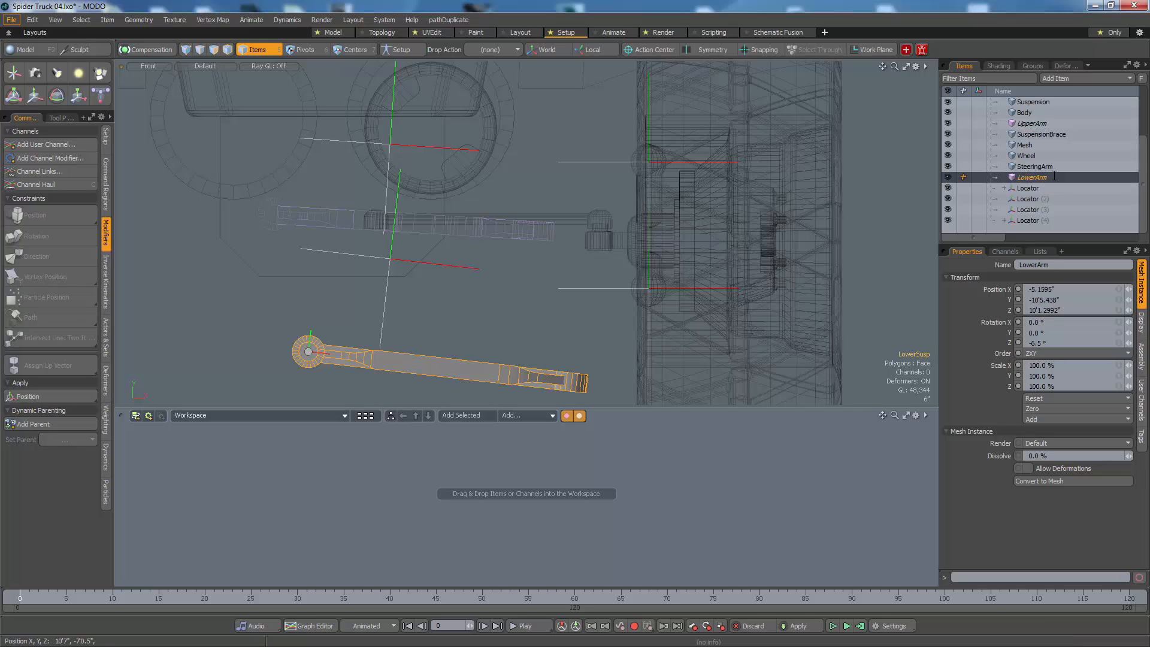
Step: Rename the lower inner pivot locator to LowerLoc
{"action": "left_click", "coordinate": [392, 260]}
{"action": "double_click", "coordinate": [1026, 189]}
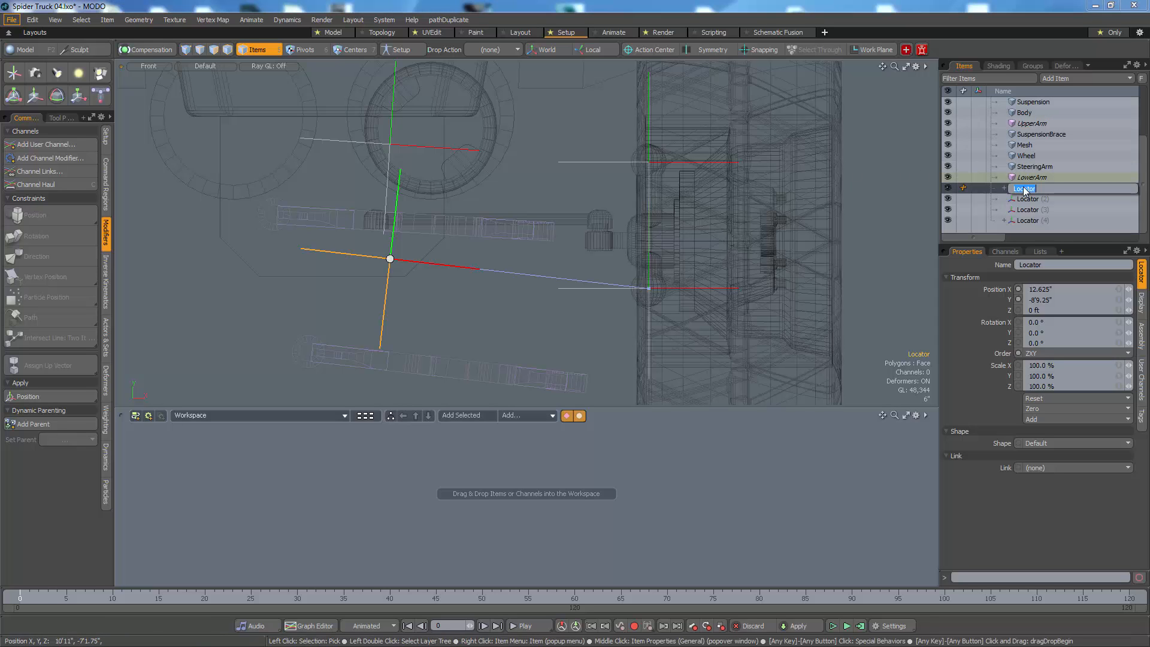
{"action": "type", "text": "LowerLoc"}
{"action": "key", "text": "Return"}
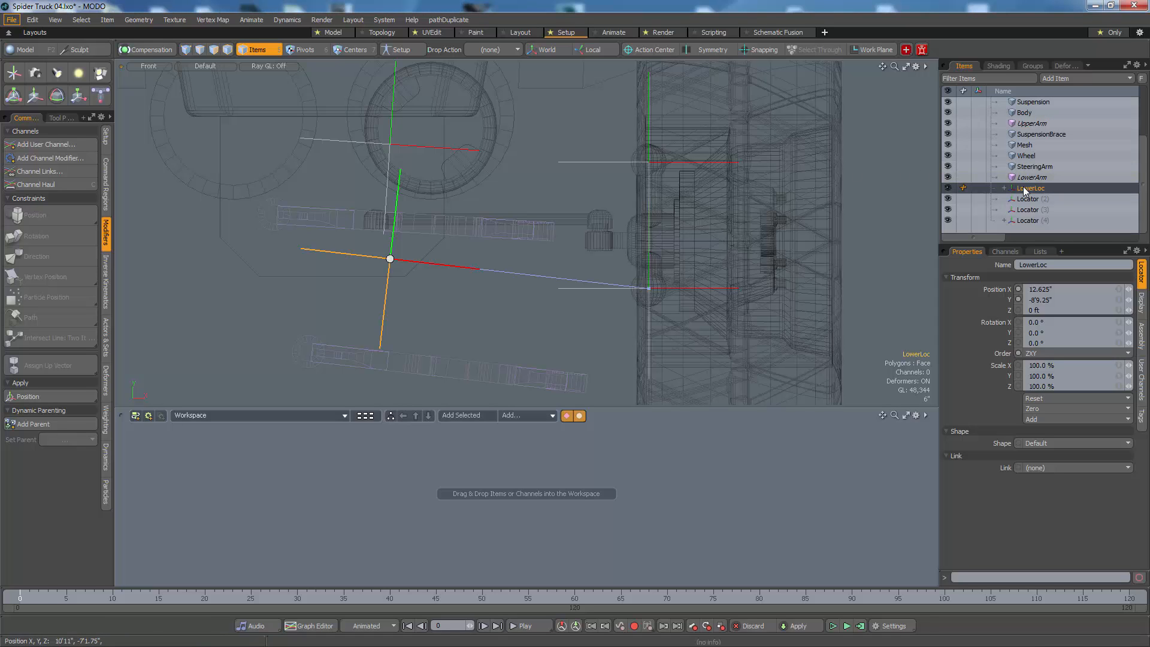
Step: Rename the upper inner pivot locator to UpperLoc
{"action": "left_click", "coordinate": [386, 206]}
{"action": "double_click", "coordinate": [1034, 221]}
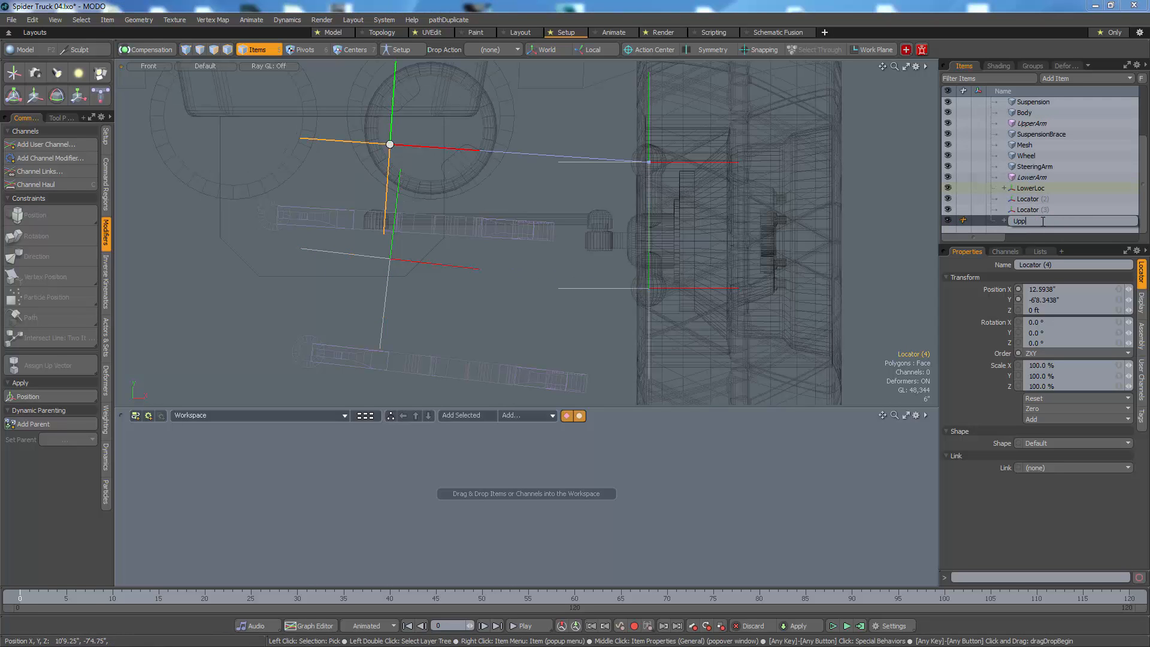
{"action": "type", "text": "UpperLoc"}
{"action": "key", "text": "Return"}
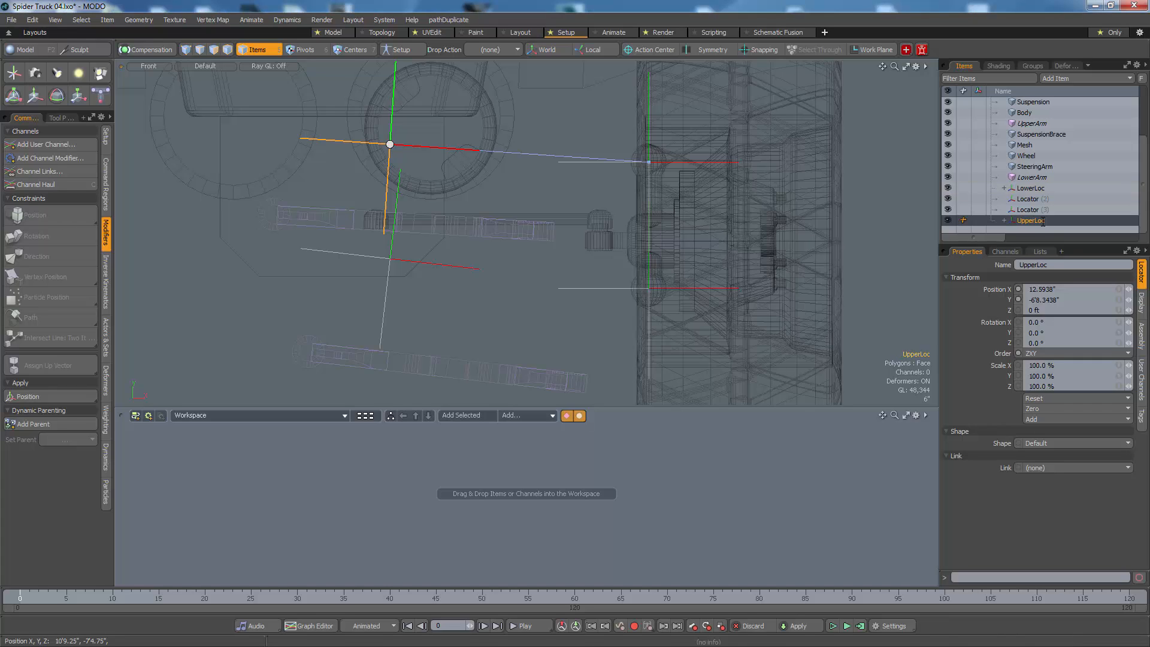
Step: Reorder the items so UpperLoc comes after LowerLoc and UpperArm sits directly above UpperLoc
{"action": "left_click_drag", "start_coordinate": [1042, 221], "coordinate": [1043, 204]}
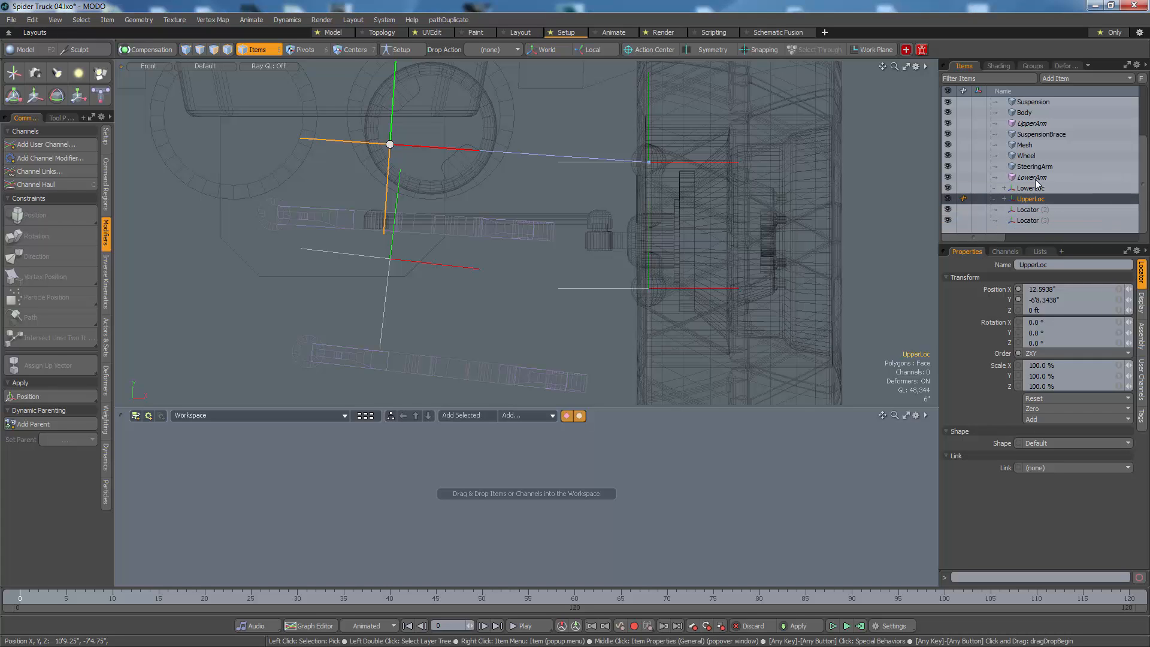
{"action": "left_click", "coordinate": [1032, 178]}
{"action": "left_click_drag", "start_coordinate": [1032, 124], "coordinate": [1034, 195]}
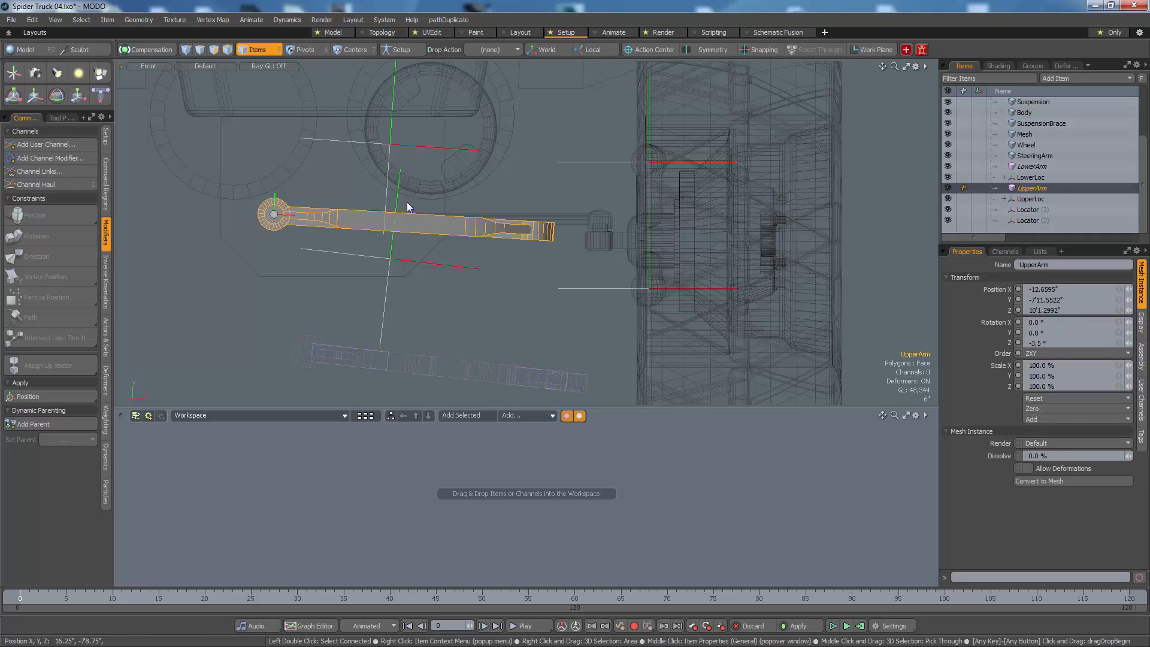
Step: Match the UpperArm's position and rotation to the UpperLoc locator
{"action": "left_click", "coordinate": [385, 195], "text": "shift"}
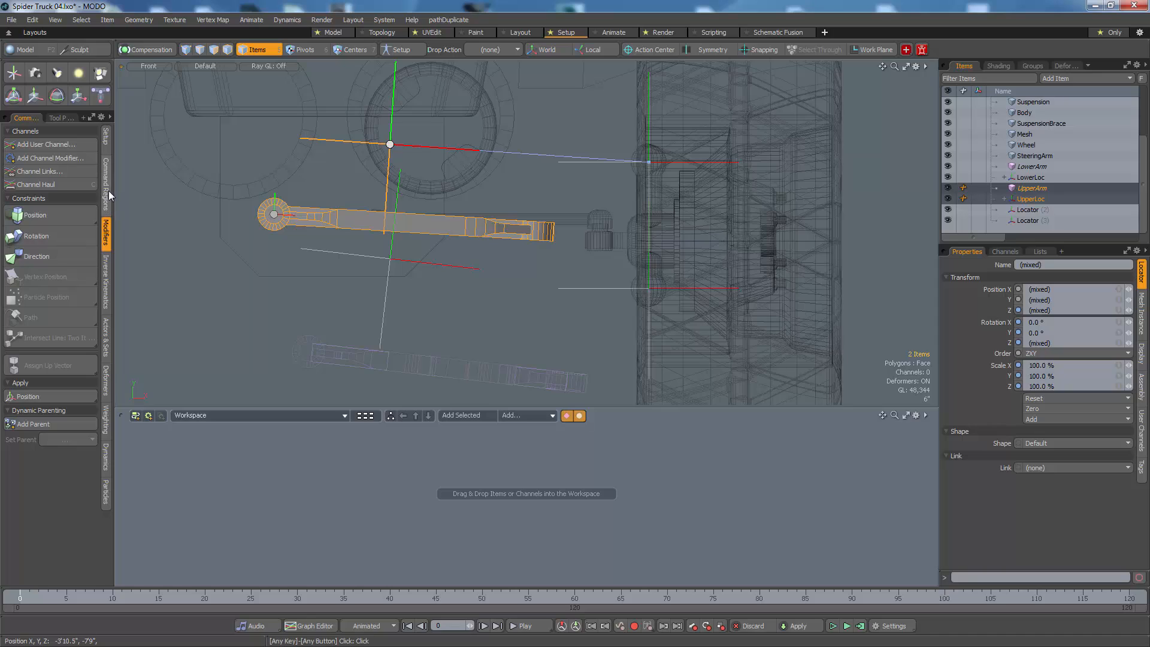
{"action": "left_click", "coordinate": [107, 143]}
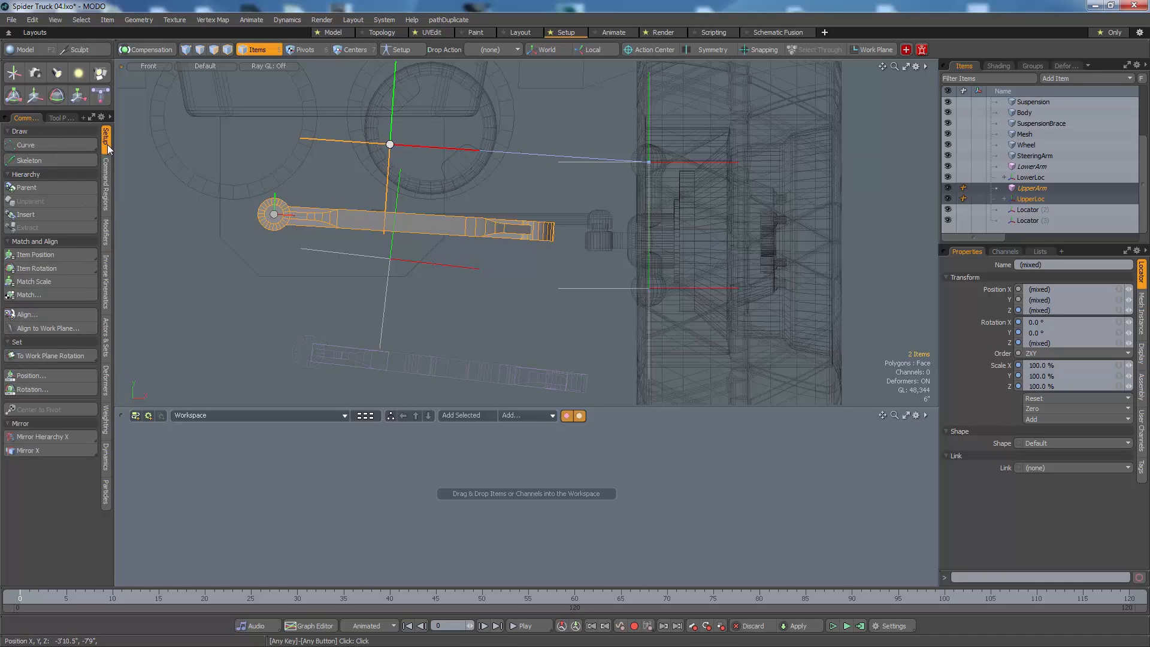
{"action": "left_click", "coordinate": [31, 254]}
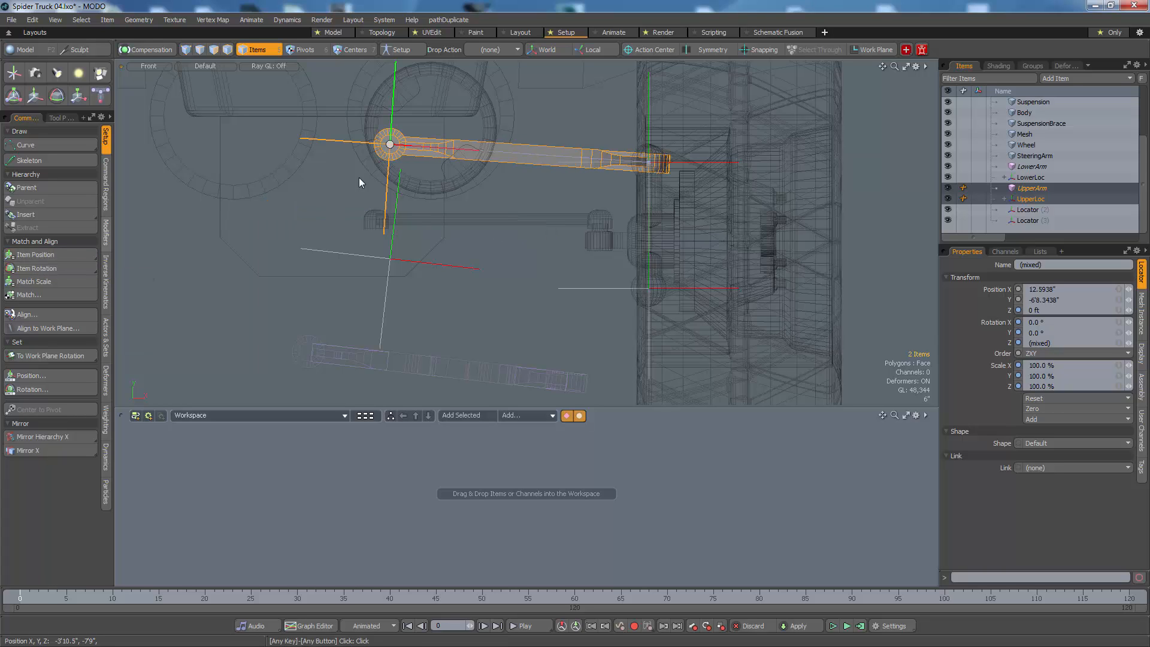
Step: Match the LowerArm's position and rotation to the LowerLoc locator
{"action": "left_click", "coordinate": [487, 370]}
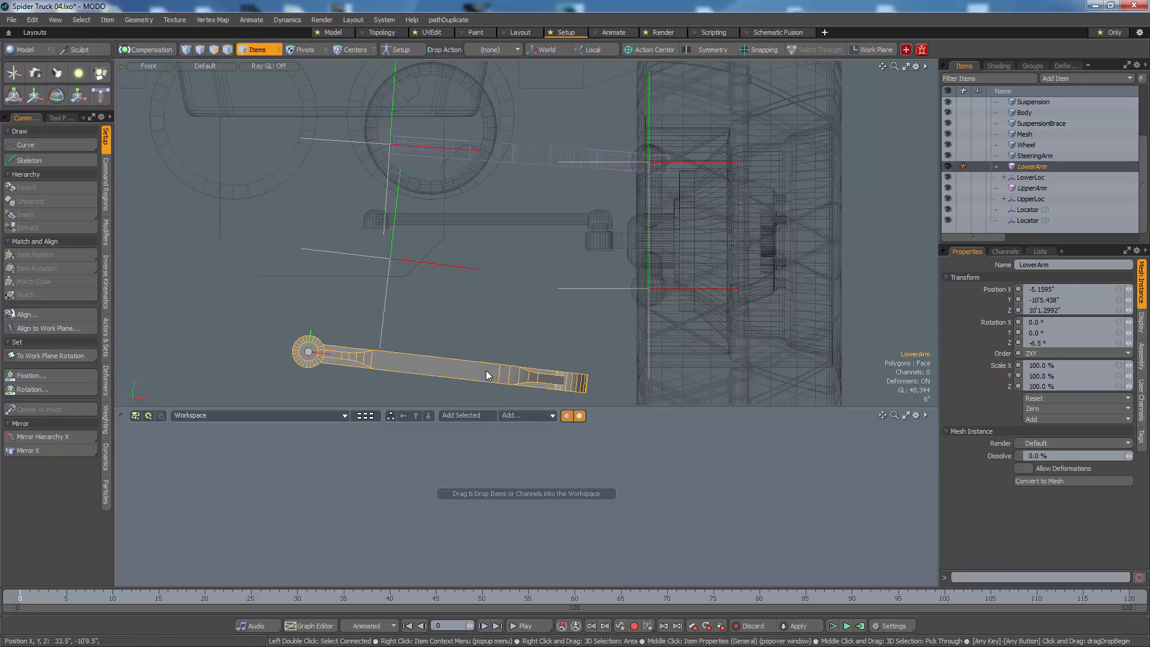
{"action": "left_click", "coordinate": [383, 328], "text": "shift"}
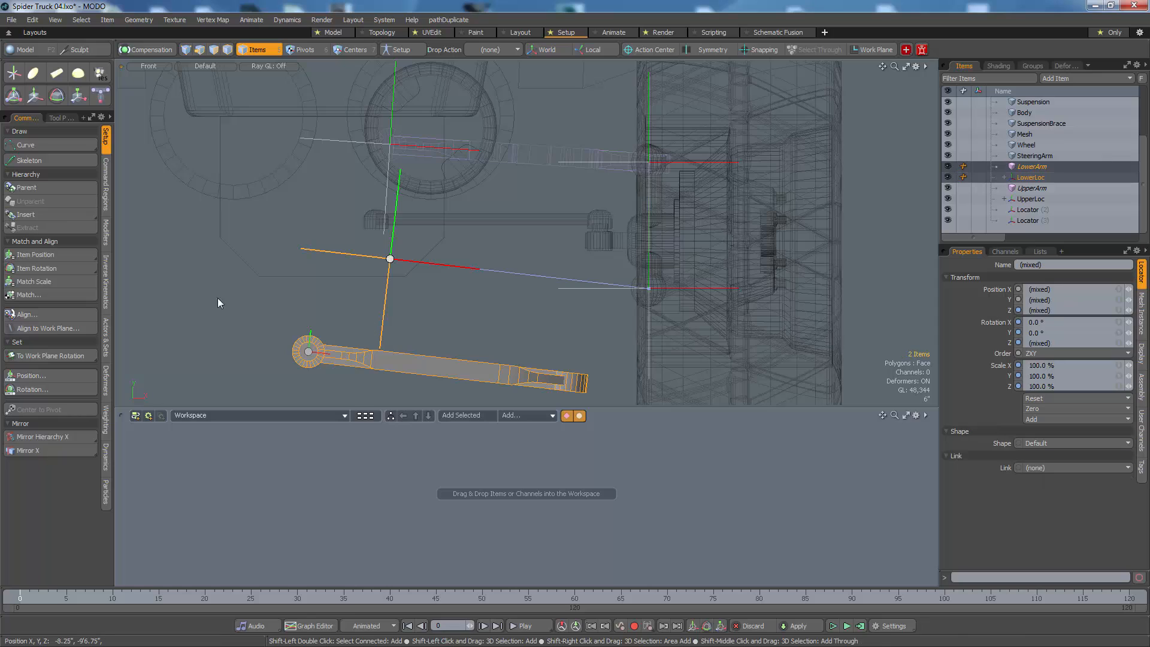
{"action": "left_click", "coordinate": [60, 254]}
{"action": "left_click", "coordinate": [63, 268]}
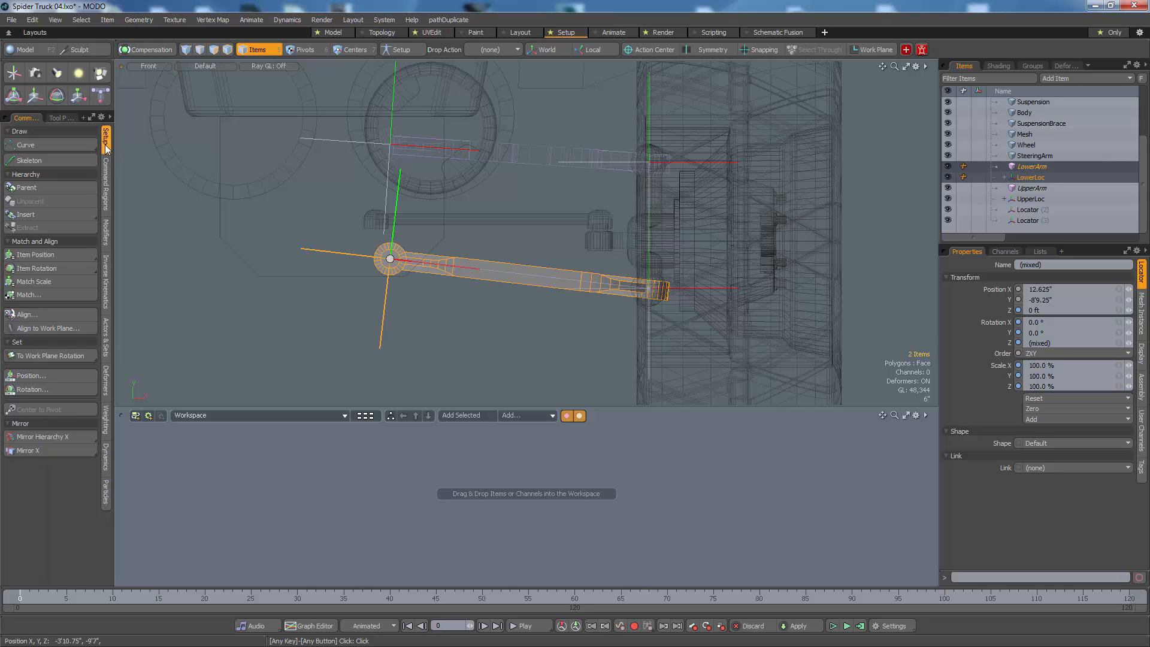
Step: Select both ball joint locators and move them temporarily to check the arms' behaviour, then return them to their starting position
{"action": "left_click", "coordinate": [557, 135]}
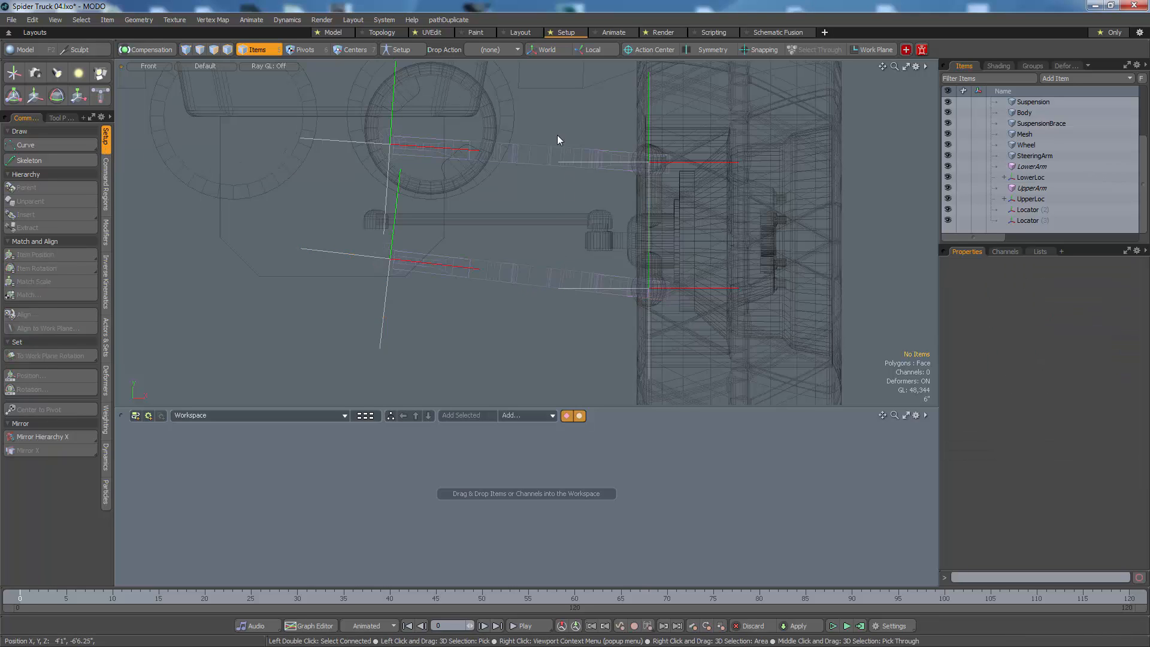
{"action": "left_click", "coordinate": [574, 163]}
{"action": "left_click", "coordinate": [610, 288], "text": "shift"}
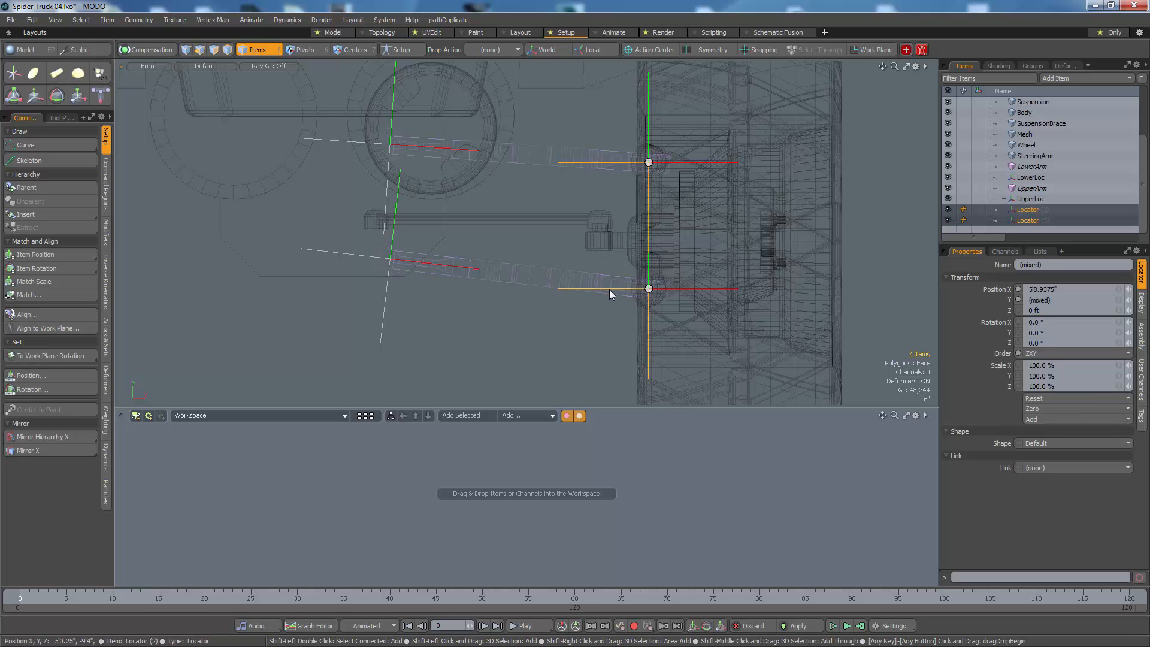
{"action": "key", "text": "w"}
{"action": "left_click_drag", "start_coordinate": [552, 329], "coordinate": [553, 435]}
{"action": "left_click_drag", "start_coordinate": [708, 336], "coordinate": [577, 248]}
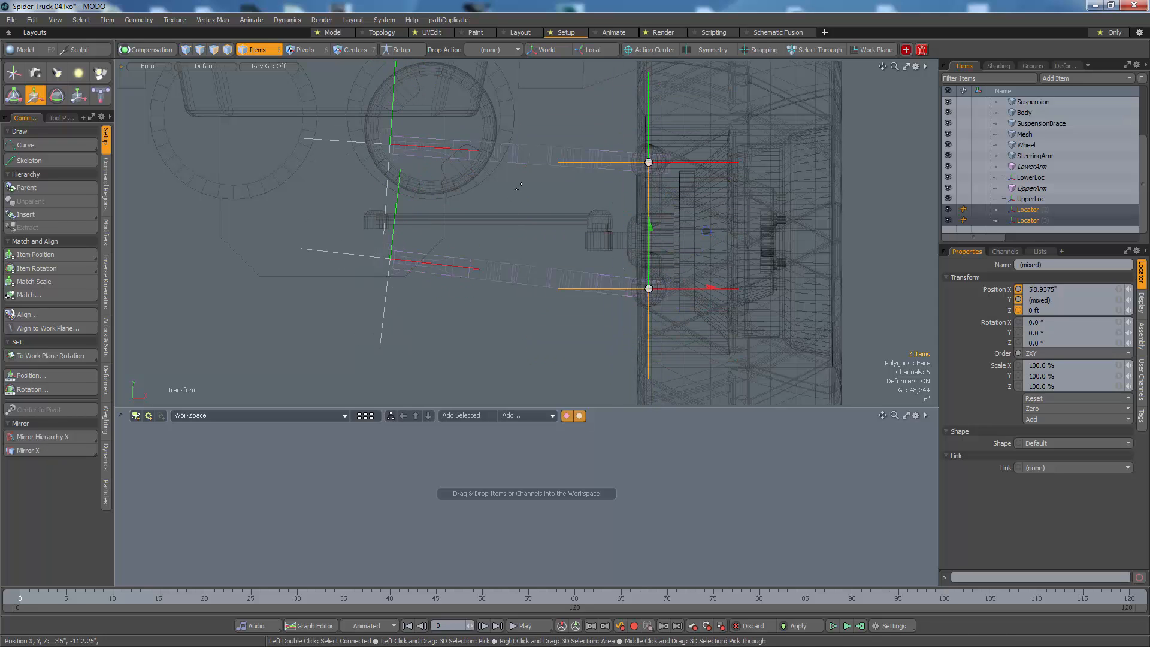
Step: Parent UpperArm to UpperLoc and LowerArm to LowerLoc, and expand both locators' hierarchies
{"action": "key", "text": "space"}
{"action": "left_click", "coordinate": [537, 162]}
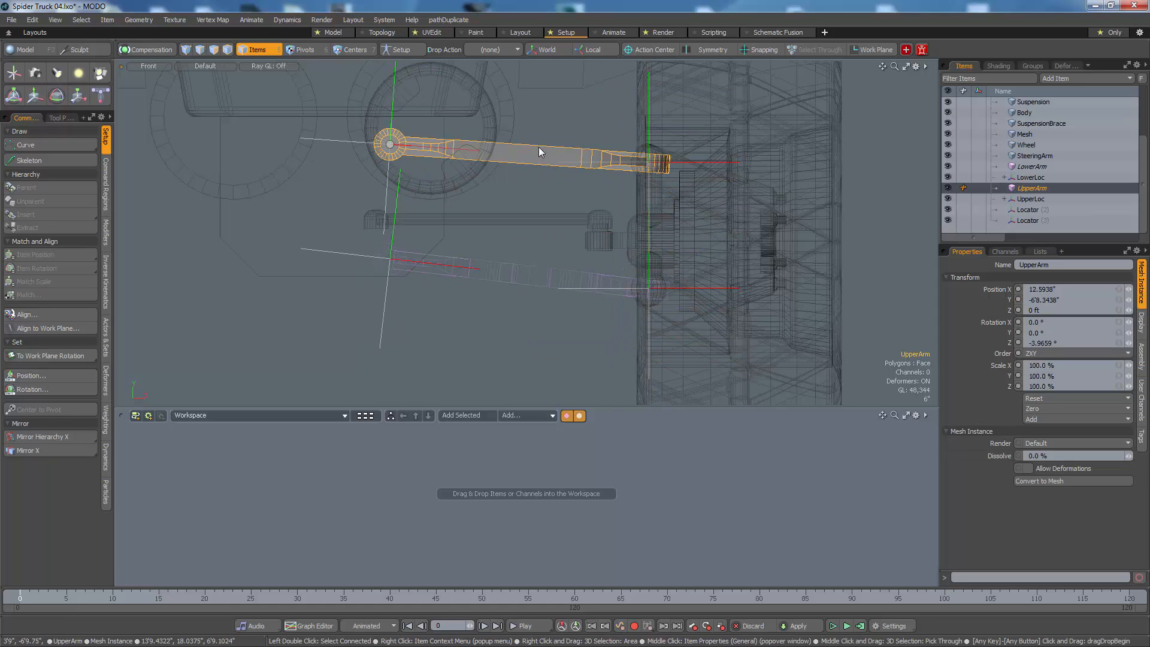
{"action": "mouse_move", "coordinate": [1035, 192]}
{"action": "left_mouse_down"}
{"action": "mouse_move", "coordinate": [1028, 206]}
{"action": "mouse_move", "coordinate": [1035, 191]}
{"action": "left_mouse_up"}
{"action": "left_click", "coordinate": [1031, 178]}
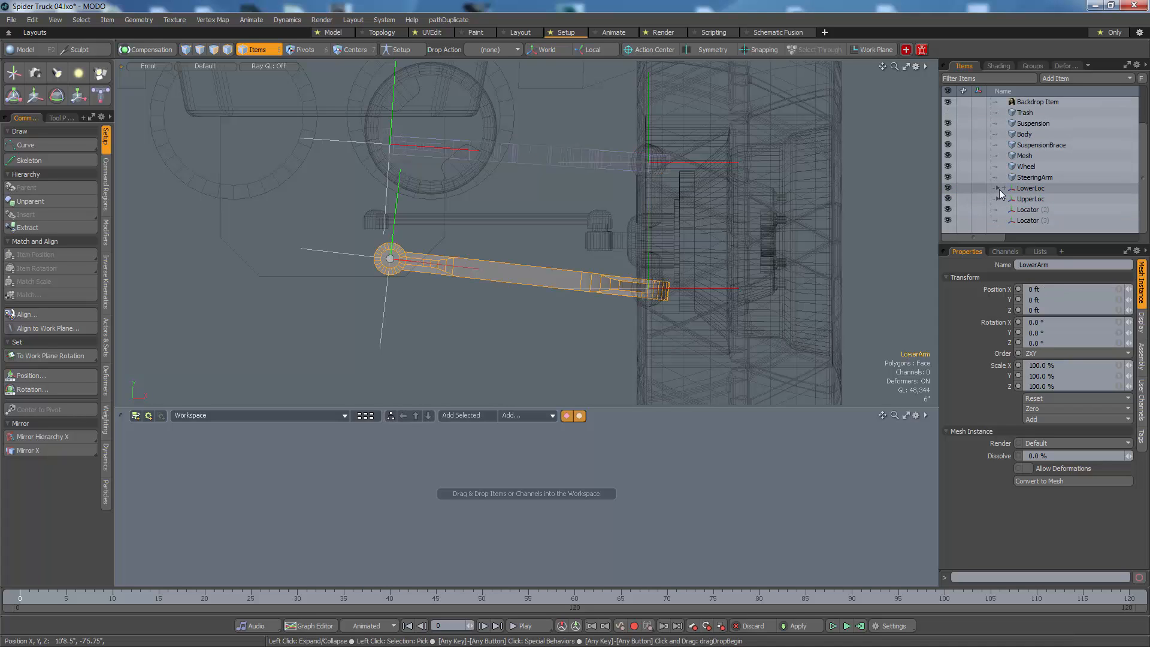
{"action": "left_click", "coordinate": [998, 189]}
{"action": "left_click", "coordinate": [998, 210]}
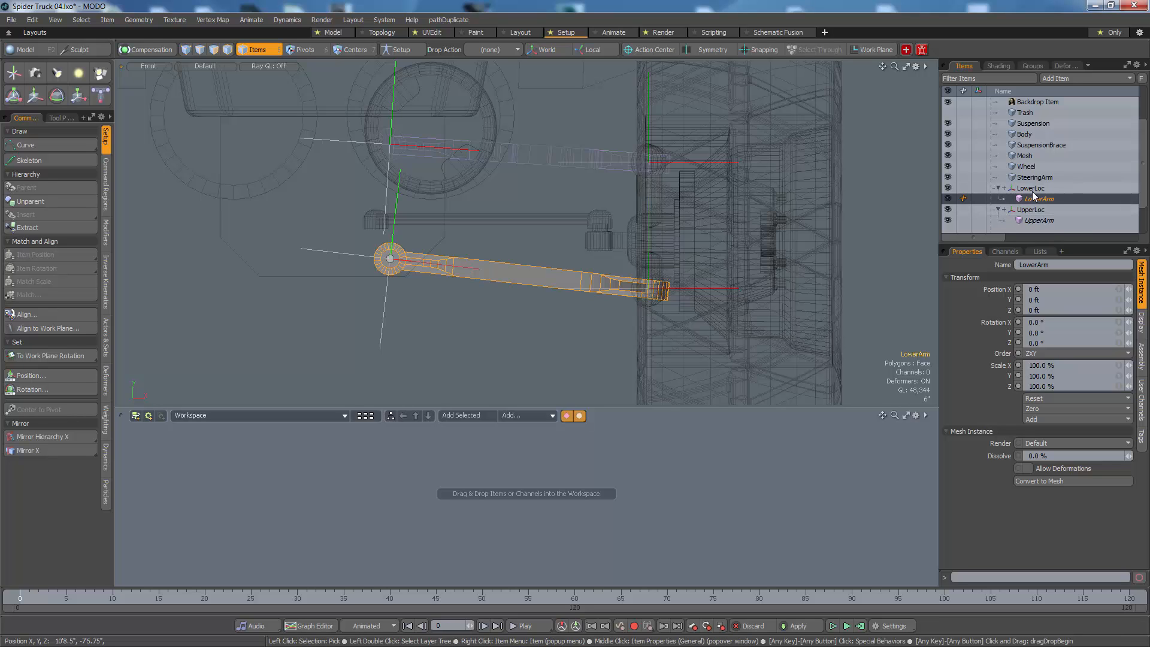
Step: Select both ball joint locators and move them to test how the parented suspension arms follow
{"action": "left_click", "coordinate": [668, 290]}
{"action": "left_click", "coordinate": [675, 163], "text": "shift"}
{"action": "key", "text": "y"}
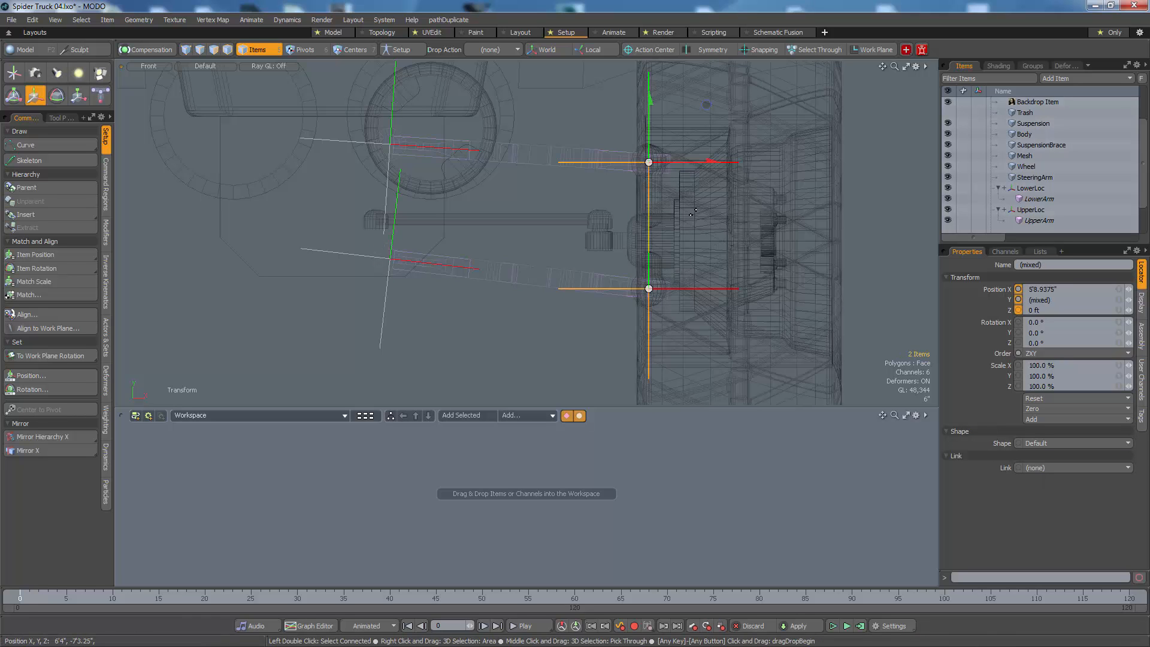
{"action": "mouse_move", "coordinate": [695, 210]}
{"action": "left_mouse_down"}
{"action": "mouse_move", "coordinate": [695, 220]}
{"action": "mouse_move", "coordinate": [670, 153]}
{"action": "mouse_move", "coordinate": [666, 254]}
{"action": "mouse_move", "coordinate": [632, 314]}
{"action": "mouse_move", "coordinate": [696, 209]}
{"action": "left_mouse_up"}
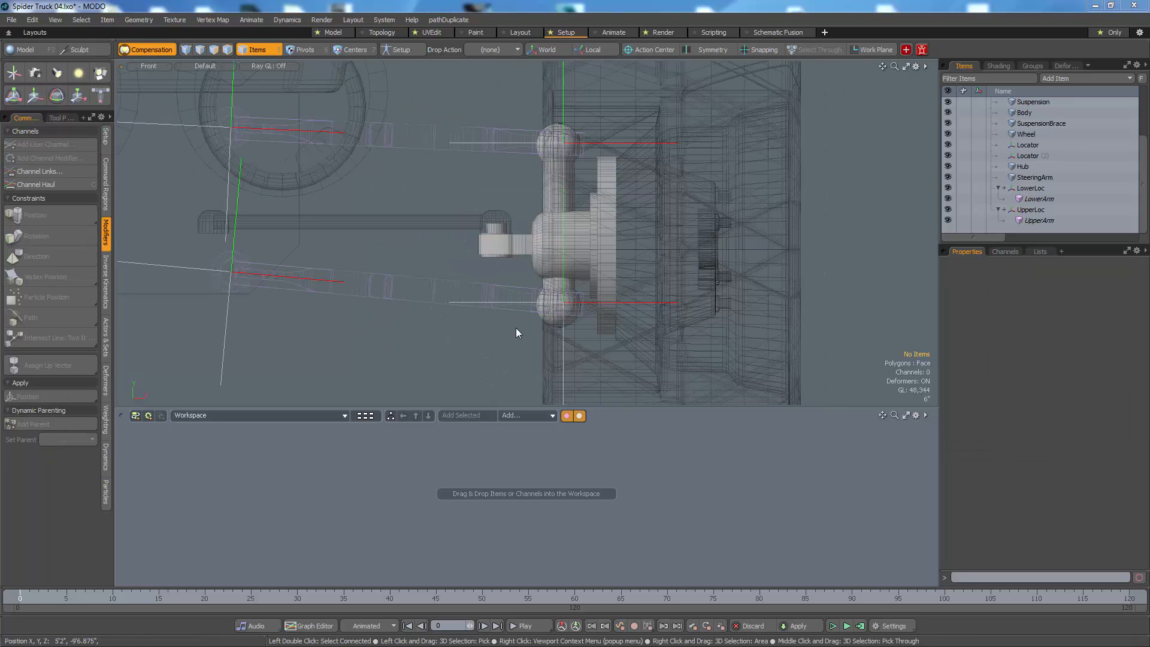
{"action": "left_click", "coordinate": [505, 301]}
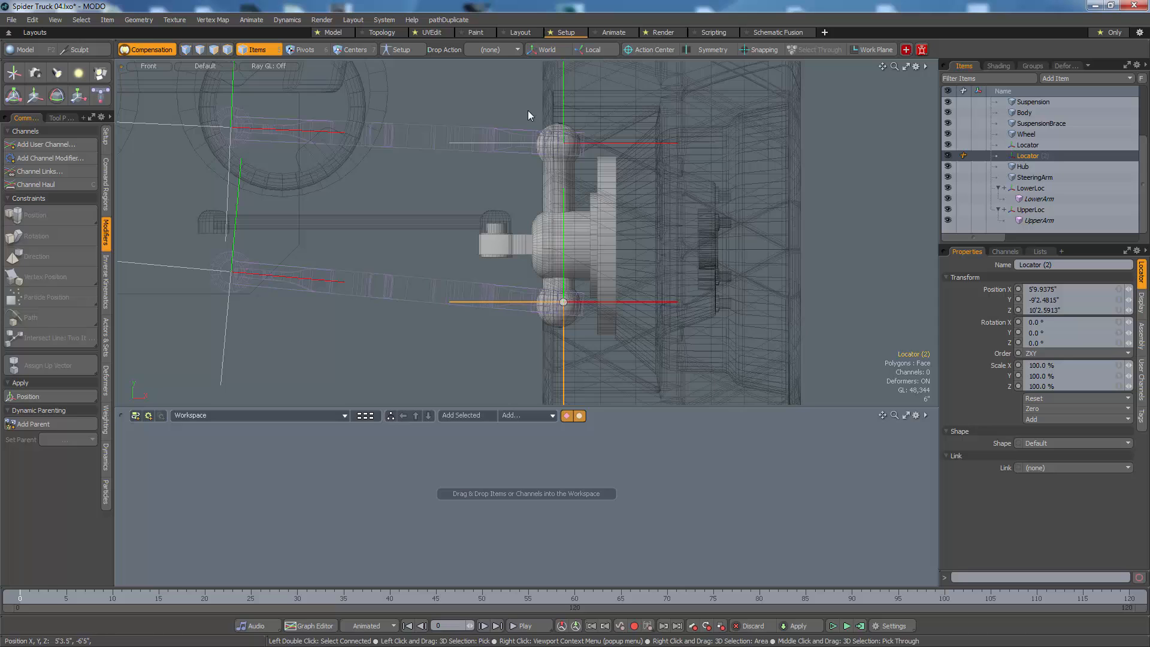
{"action": "left_click", "coordinate": [521, 144], "text": "shift"}
{"action": "left_click_drag", "start_coordinate": [587, 211], "coordinate": [536, 232], "text": "alt+shift"}
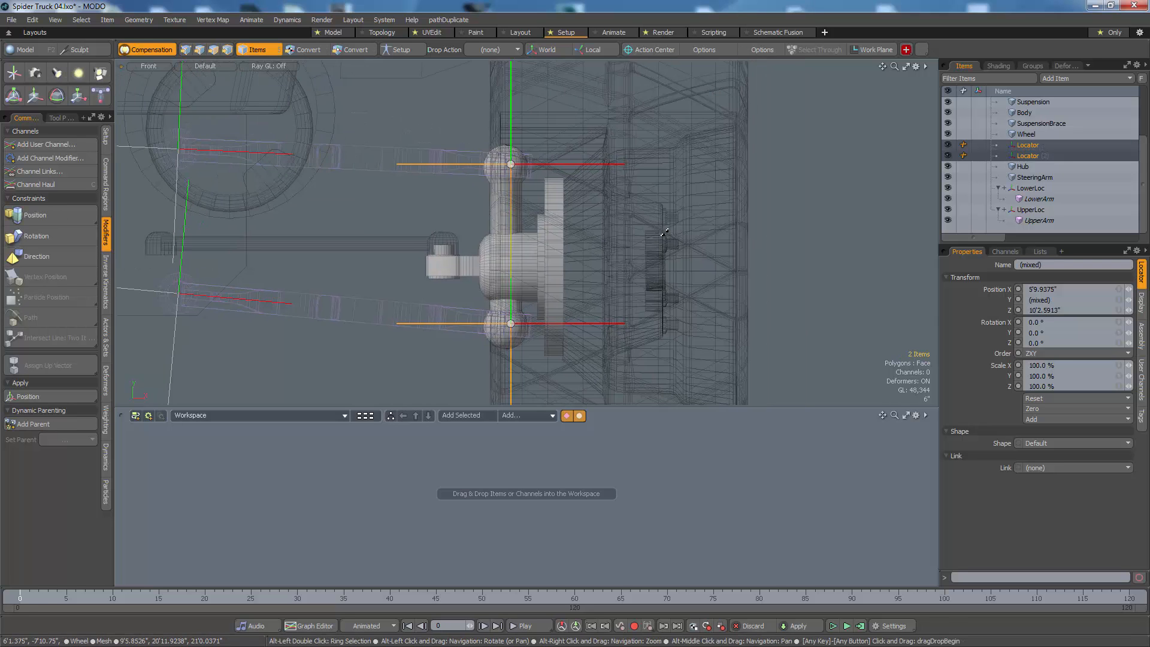
{"action": "scroll", "coordinate": [777, 218], "scroll_direction": "down", "scroll_amount": 1}
{"action": "scroll", "coordinate": [777, 218], "scroll_direction": "down", "scroll_amount": 1}
{"action": "left_click_drag", "start_coordinate": [756, 233], "coordinate": [664, 226], "text": "alt"}
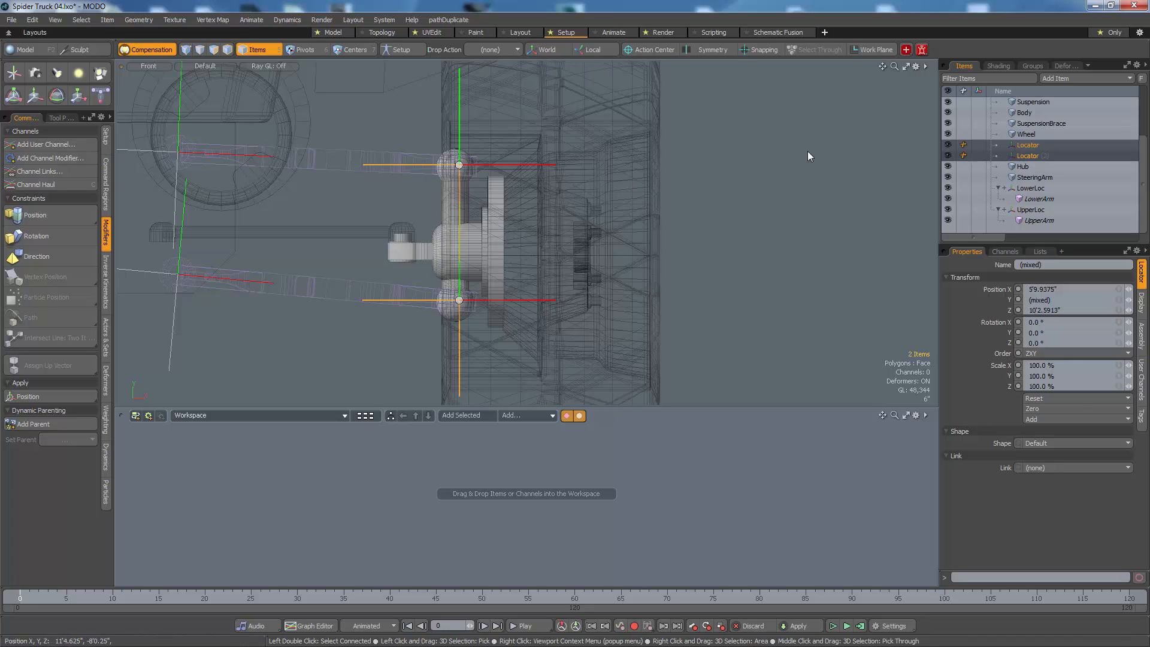
{"action": "left_click_drag", "start_coordinate": [741, 209], "coordinate": [763, 228], "text": "alt"}
{"action": "left_click", "coordinate": [763, 228]}
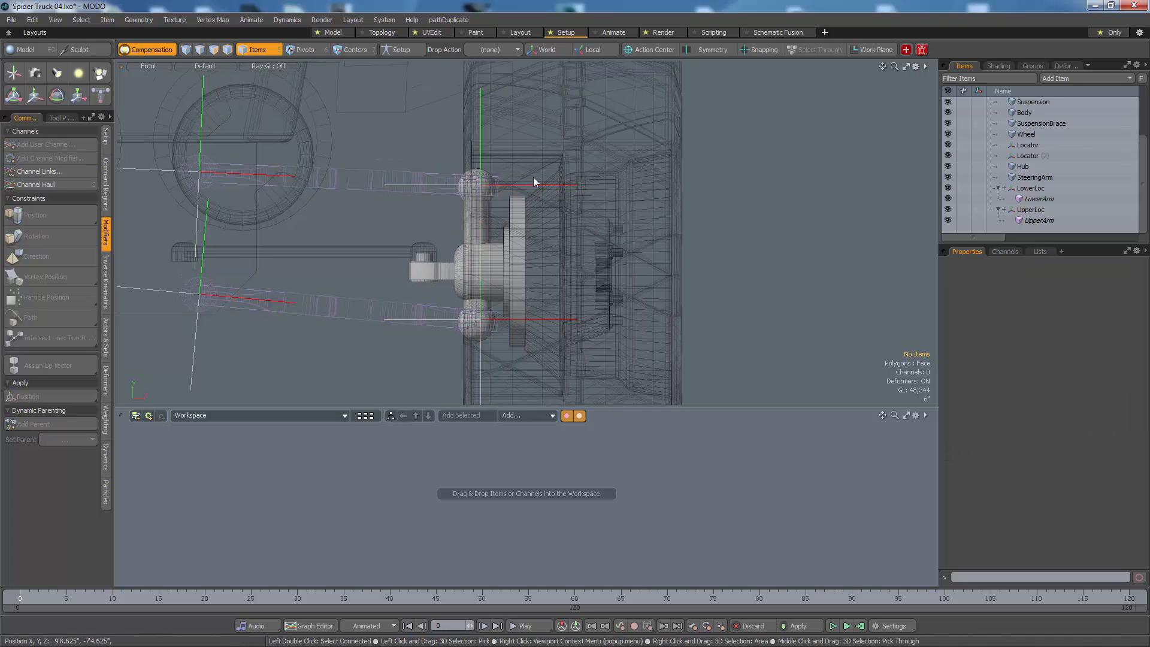
Step: Add a new locator and place it outside the wheel at about X 10'4.5", Y -8'2.5"
{"action": "left_click", "coordinate": [13, 74]}
{"action": "scroll", "coordinate": [385, 146], "scroll_direction": "down", "scroll_amount": 5}
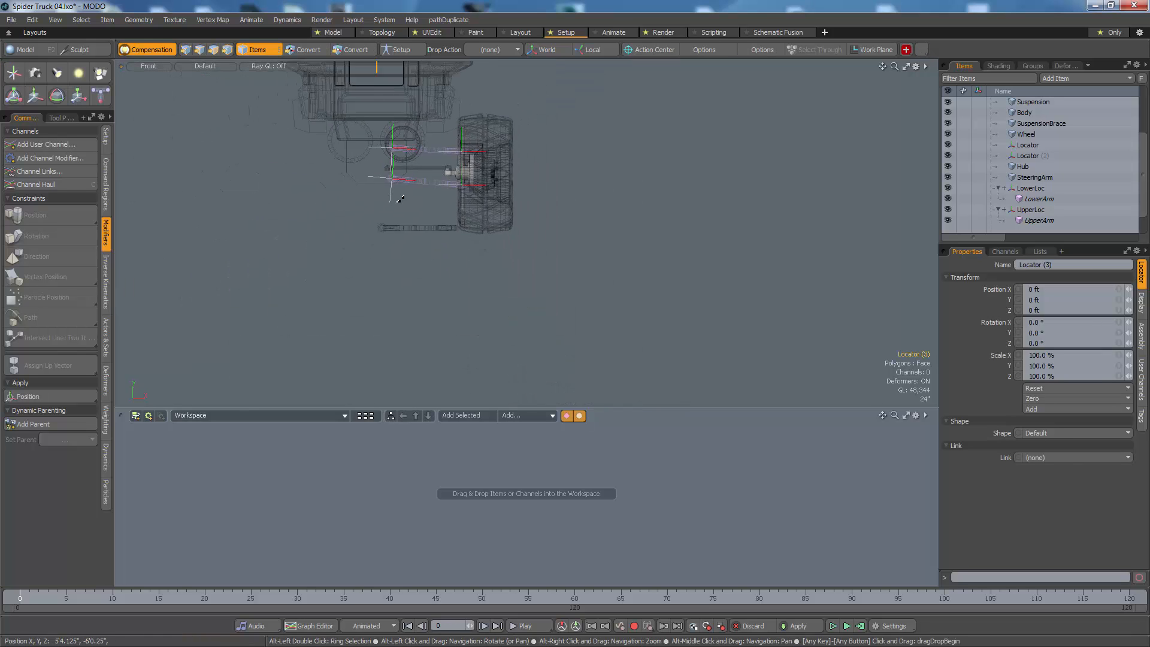
{"action": "left_click_drag", "start_coordinate": [400, 199], "coordinate": [427, 274], "text": "alt"}
{"action": "key", "text": "w"}
{"action": "left_click_drag", "start_coordinate": [540, 141], "coordinate": [677, 218]}
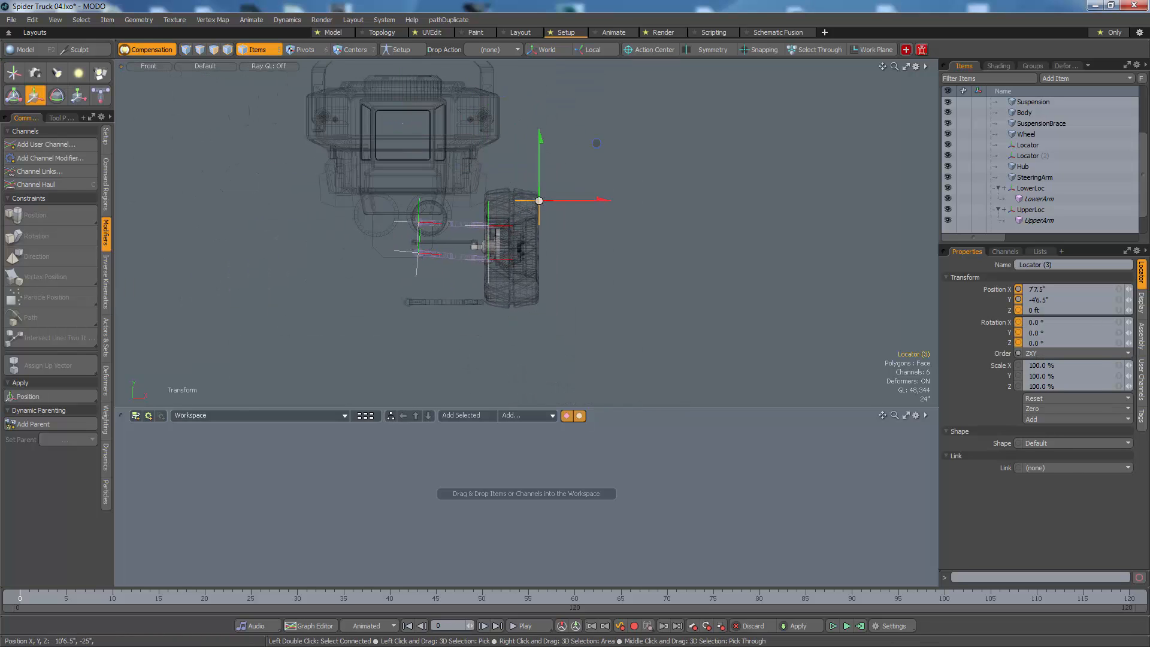
{"action": "left_click_drag", "start_coordinate": [597, 142], "coordinate": [613, 187]}
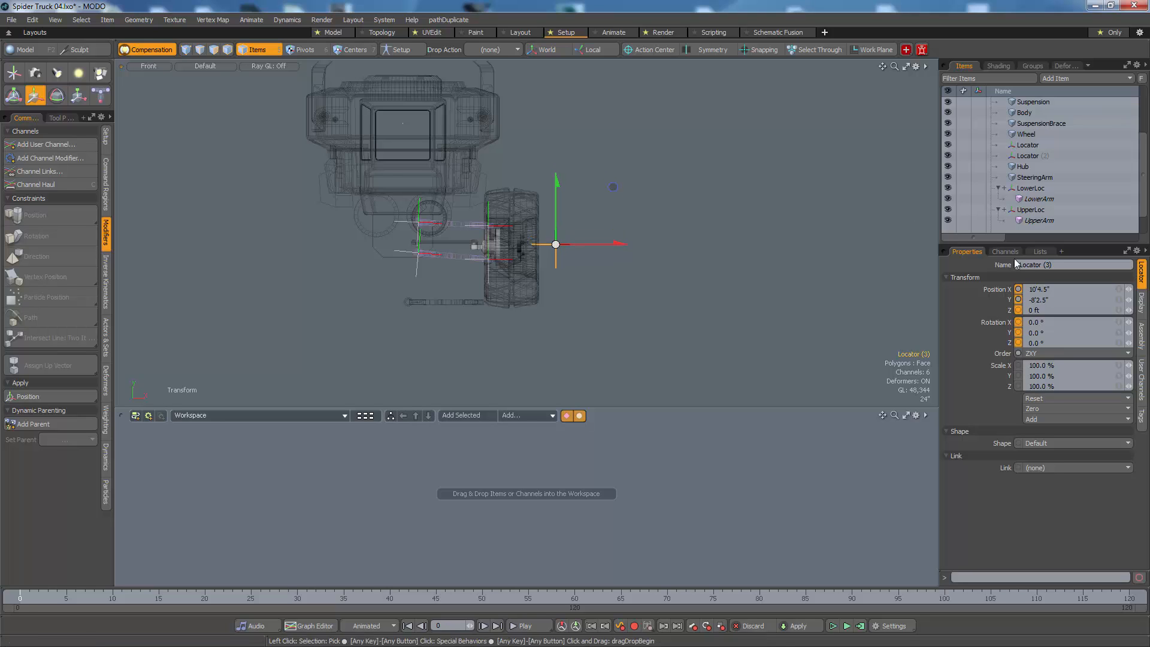
{"action": "key", "text": "space"}
{"action": "left_click", "coordinate": [488, 272]}
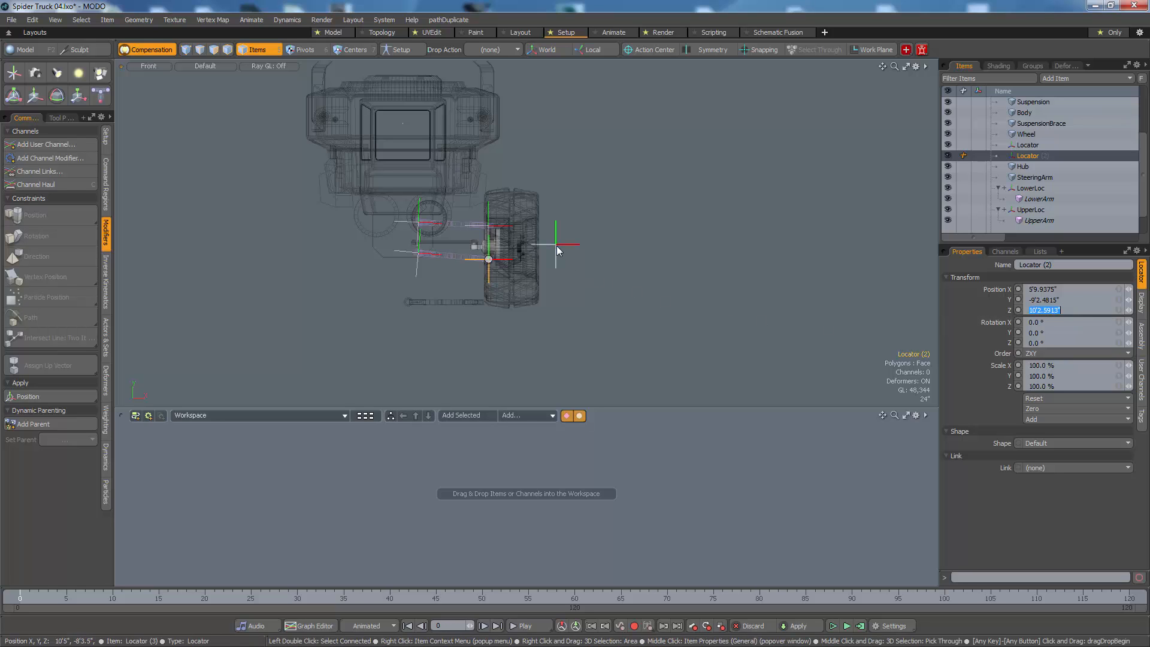
{"action": "key", "text": "BackSpace"}
{"action": "type", "text": "0"}
{"action": "key", "text": "Return"}
{"action": "key", "text": "ctrl+space"}
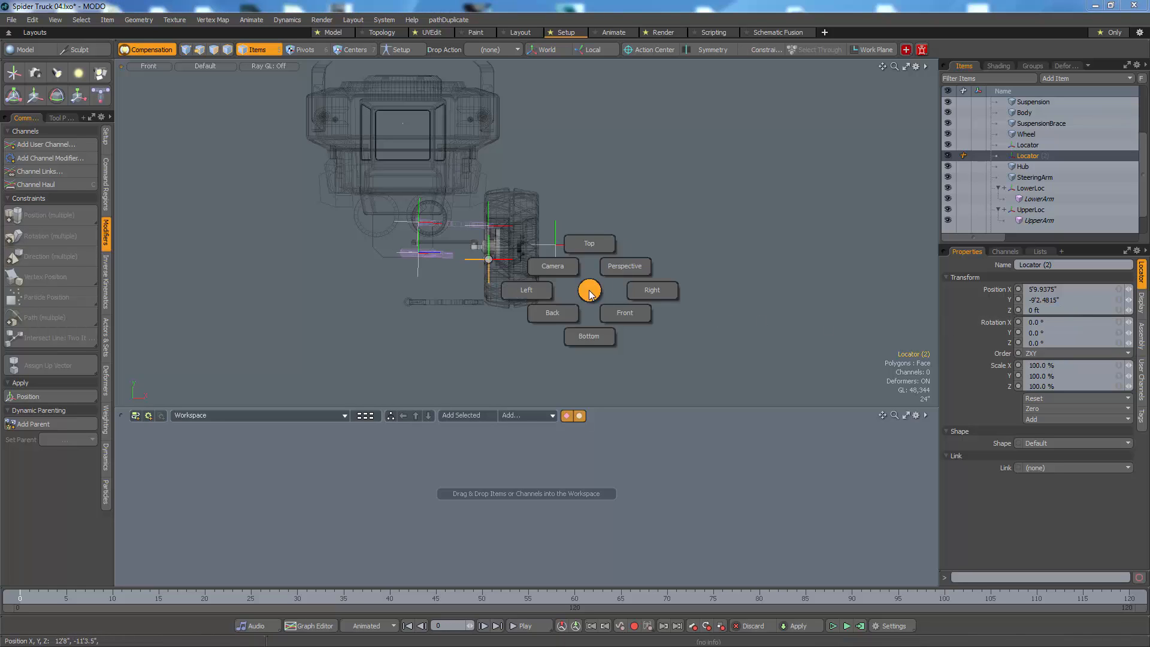
{"action": "key", "text": "ctrl+z"}
{"action": "key", "text": "ctrl+z"}
Step: Set the new outer locator's Z position to 10'2.5913" to bring it beside the front wheel
{"action": "key", "text": "ctrl+space"}
{"action": "left_click", "coordinate": [633, 259]}
{"action": "left_click_drag", "start_coordinate": [636, 274], "coordinate": [502, 359], "text": "alt"}
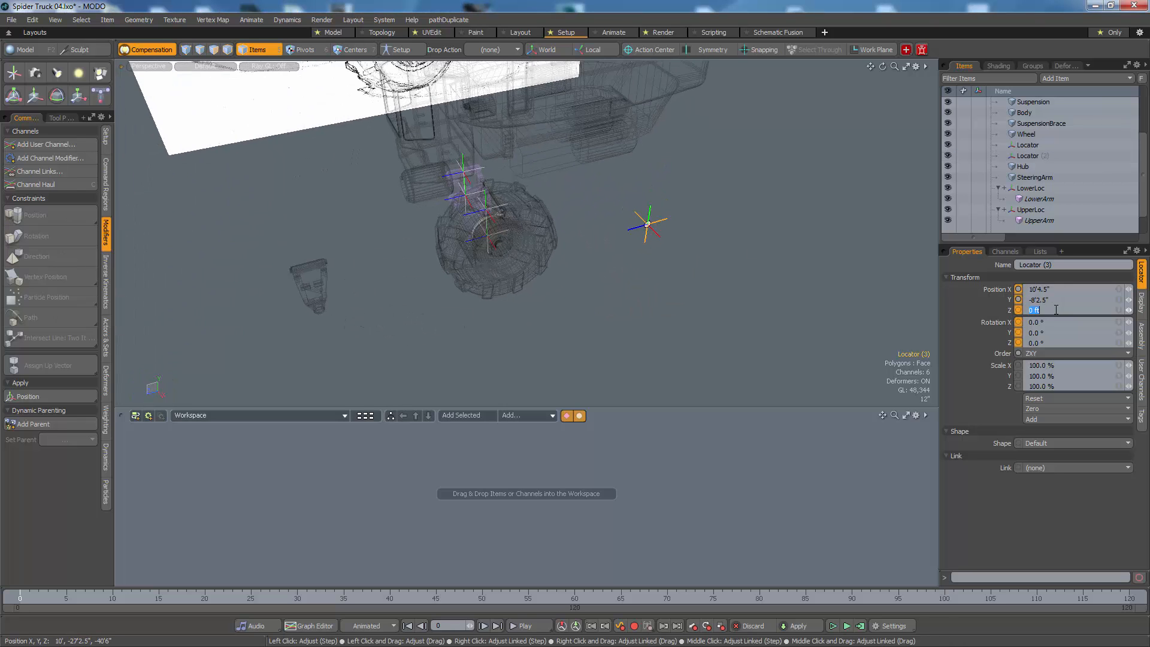
{"action": "key", "text": "Return"}
{"action": "mouse_move", "coordinate": [562, 243]}
{"action": "left_mouse_down", "text": "alt"}
{"action": "mouse_move", "coordinate": [573, 246]}
{"action": "mouse_move", "coordinate": [566, 259]}
{"action": "left_mouse_up", "text": "alt"}
{"action": "right_click_drag", "start_coordinate": [566, 258], "coordinate": [675, 260], "text": "alt"}
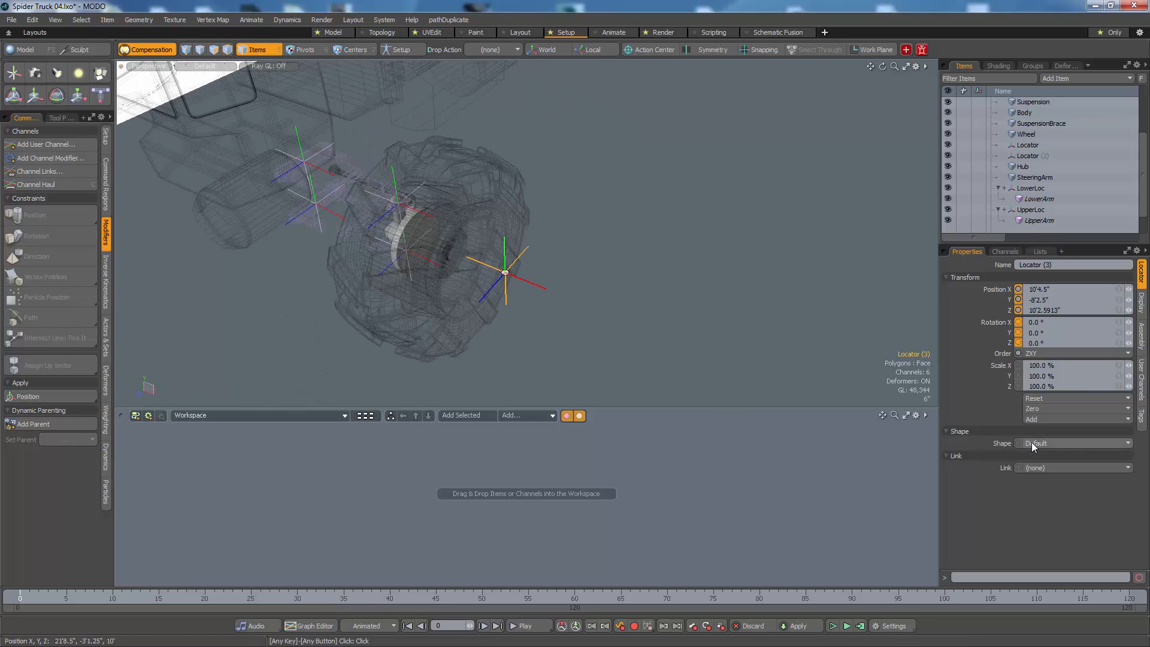
Step: Give the outer locator a custom circle shape, non-solid, aligned to the X axis
{"action": "scroll", "coordinate": [1079, 227], "scroll_direction": "down", "scroll_amount": 1}
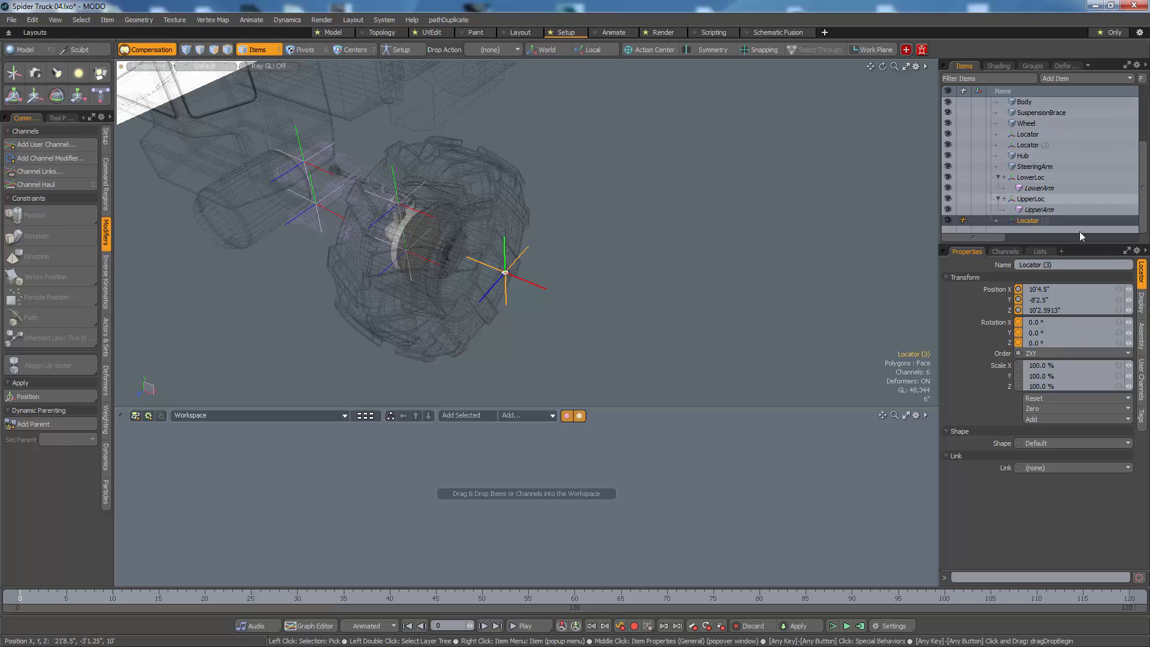
{"action": "left_click", "coordinate": [1059, 440]}
{"action": "left_click", "coordinate": [1062, 450]}
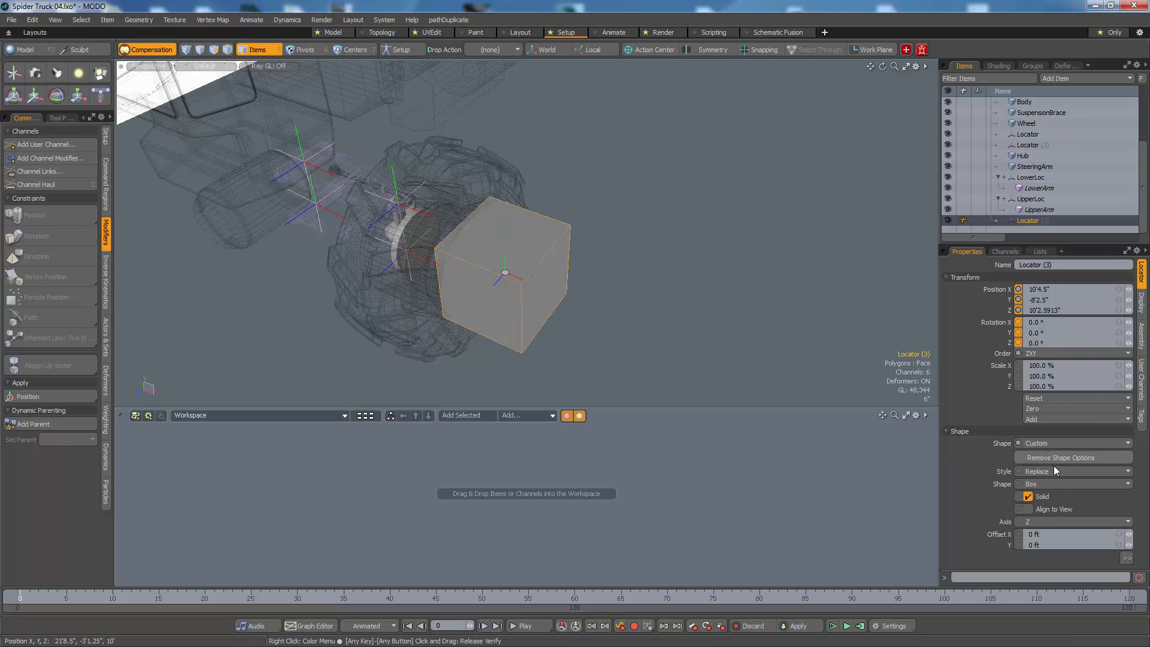
{"action": "left_click", "coordinate": [1057, 483]}
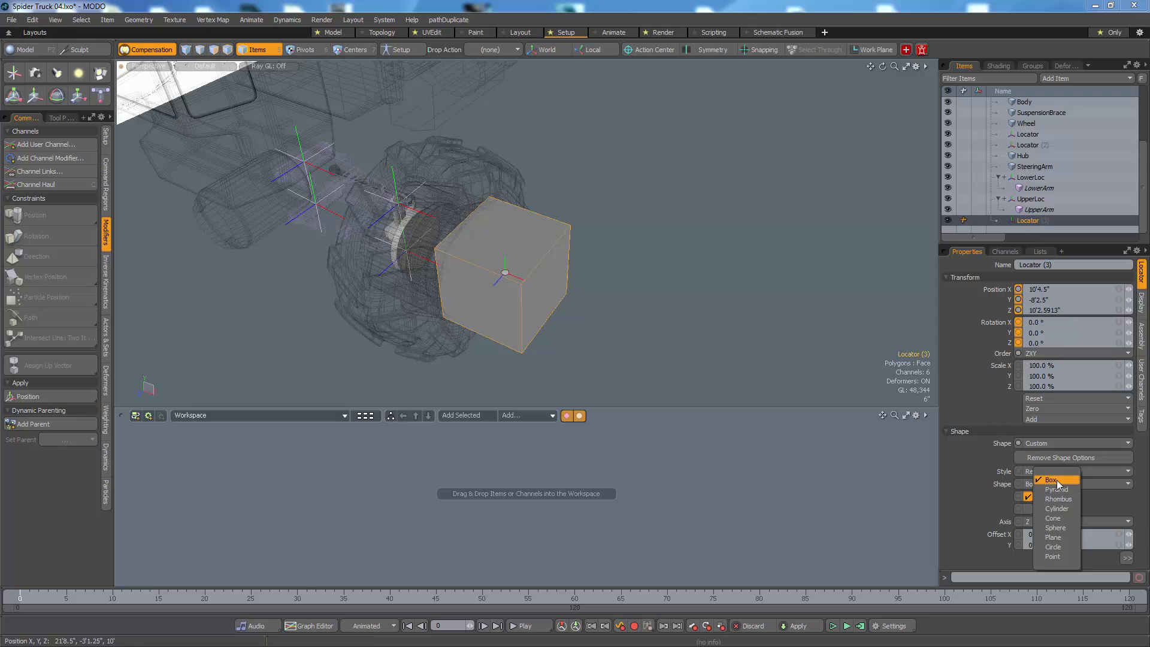
{"action": "left_click", "coordinate": [1054, 547]}
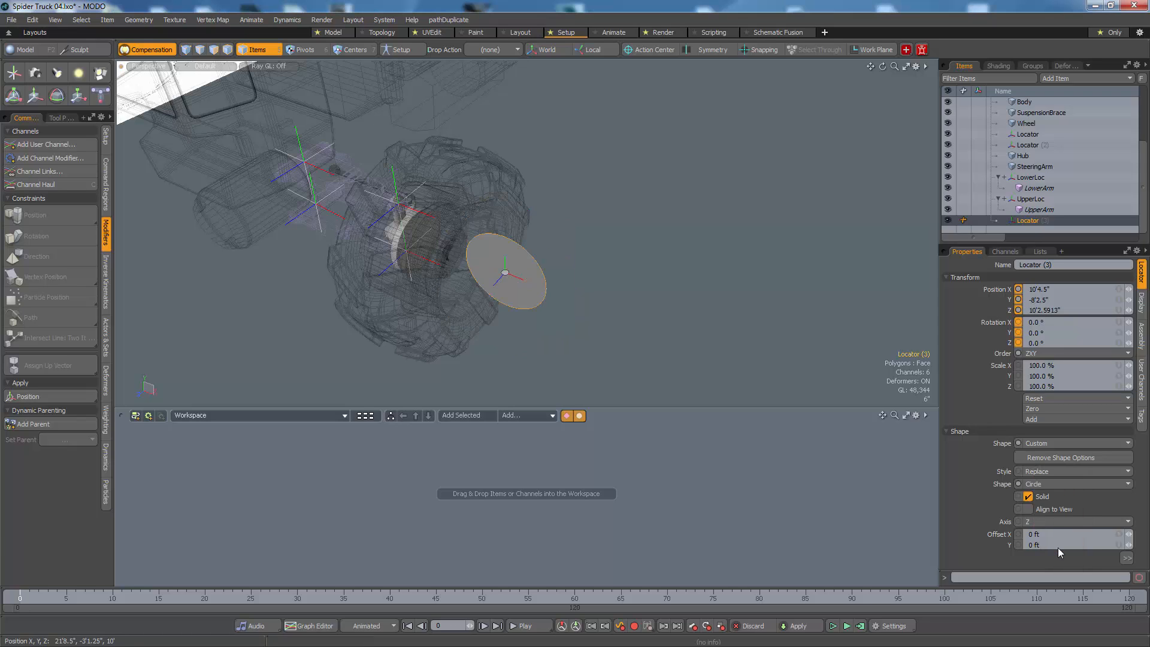
{"action": "left_click", "coordinate": [1028, 496]}
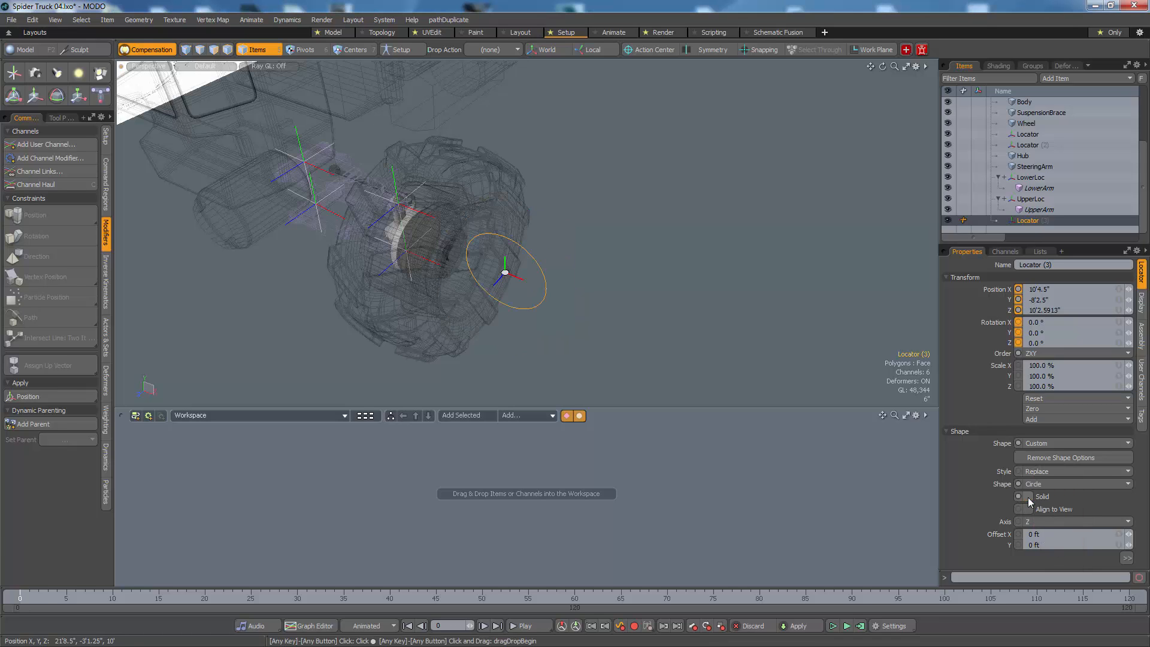
{"action": "left_click", "coordinate": [1037, 519]}
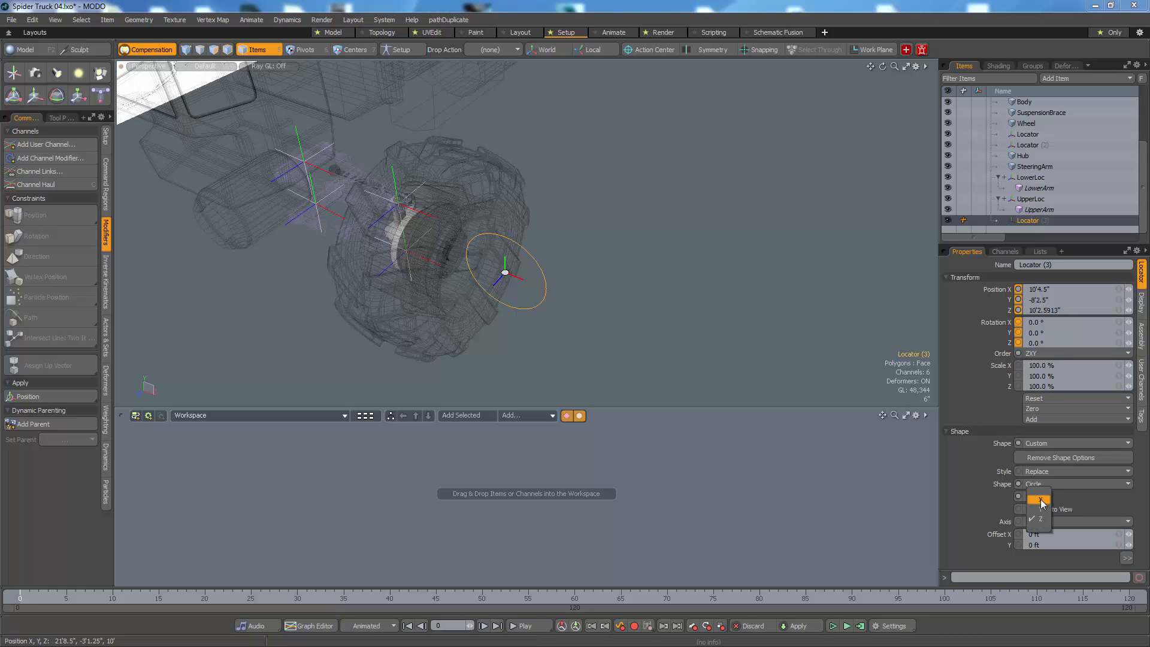
{"action": "left_click", "coordinate": [1042, 502]}
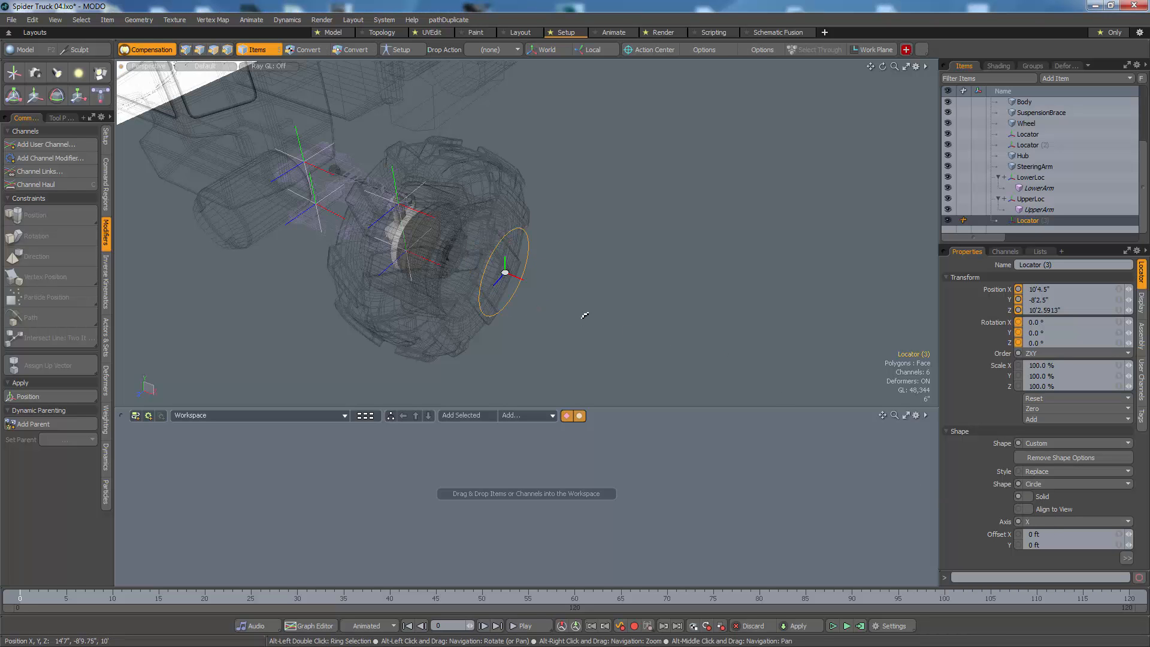
Step: Scale the circle locator uniformly to about 253.5 % so it roughly matches the wheel's size
{"action": "left_click_drag", "start_coordinate": [585, 318], "coordinate": [661, 240], "text": "alt"}
{"action": "key", "text": "r"}
{"action": "mouse_move", "coordinate": [627, 268]}
{"action": "left_mouse_down", "text": "alt"}
{"action": "mouse_move", "coordinate": [610, 267]}
{"action": "mouse_move", "coordinate": [652, 249]}
{"action": "mouse_move", "coordinate": [627, 250]}
{"action": "left_mouse_up", "text": "alt"}
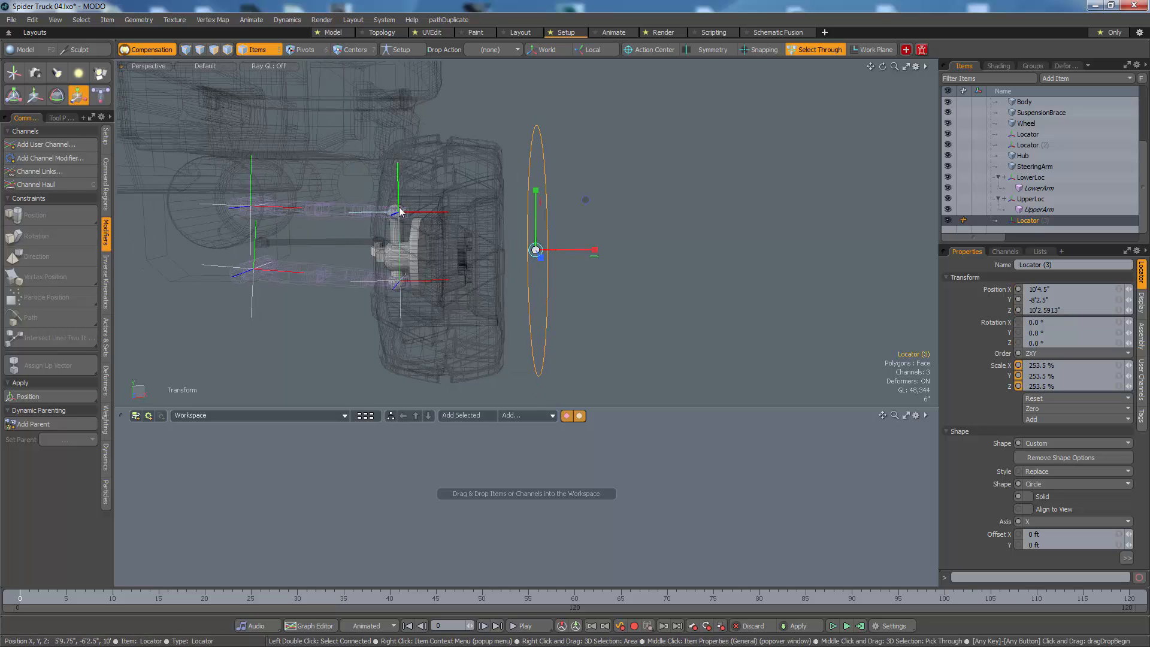
{"action": "key", "text": "space"}
Step: Copy the Wheel's Y position, -8'5.3982", to the circle locator
{"action": "left_click", "coordinate": [638, 277]}
{"action": "mouse_move", "coordinate": [638, 277]}
{"action": "left_mouse_down", "text": "alt"}
{"action": "mouse_move", "coordinate": [535, 281]}
{"action": "mouse_move", "coordinate": [586, 279]}
{"action": "left_mouse_up", "text": "alt"}
{"action": "left_click", "coordinate": [452, 288]}
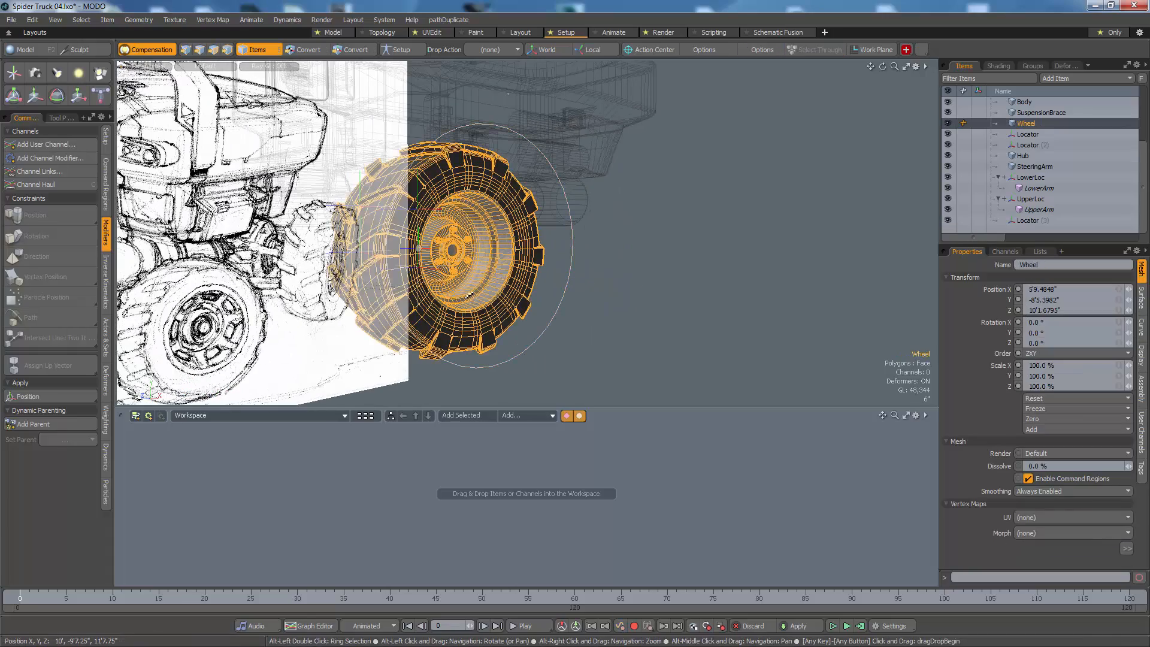
{"action": "left_click_drag", "start_coordinate": [469, 295], "coordinate": [535, 295], "text": "alt"}
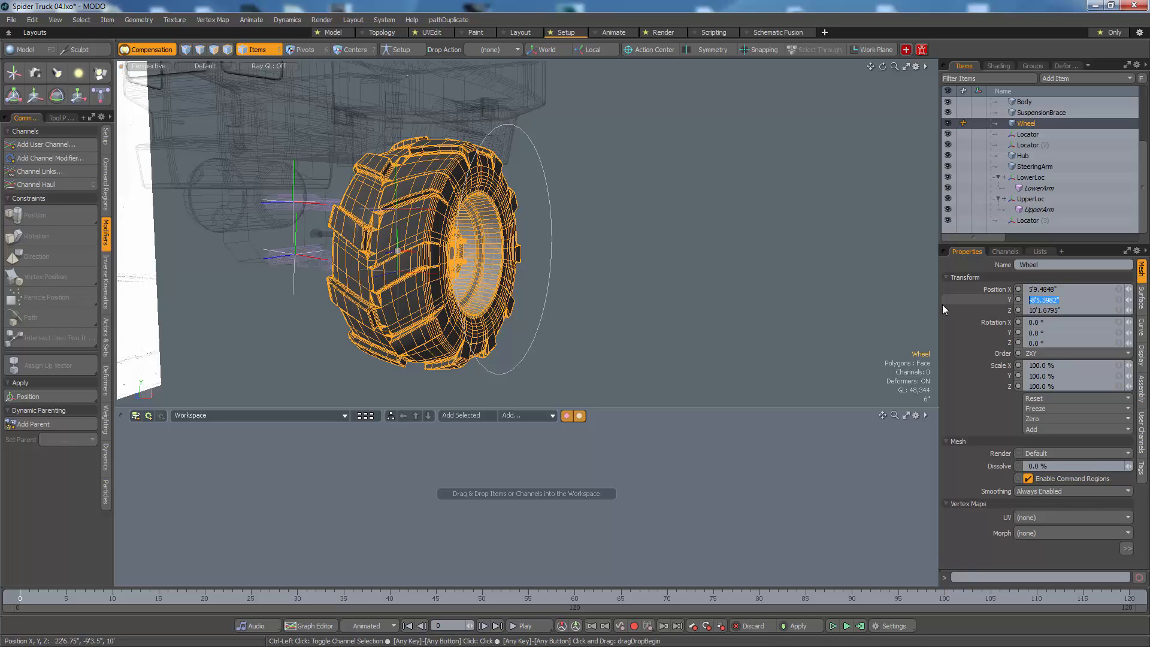
{"action": "left_click_drag", "start_coordinate": [554, 293], "coordinate": [584, 301], "text": "alt"}
{"action": "left_click", "coordinate": [542, 299]}
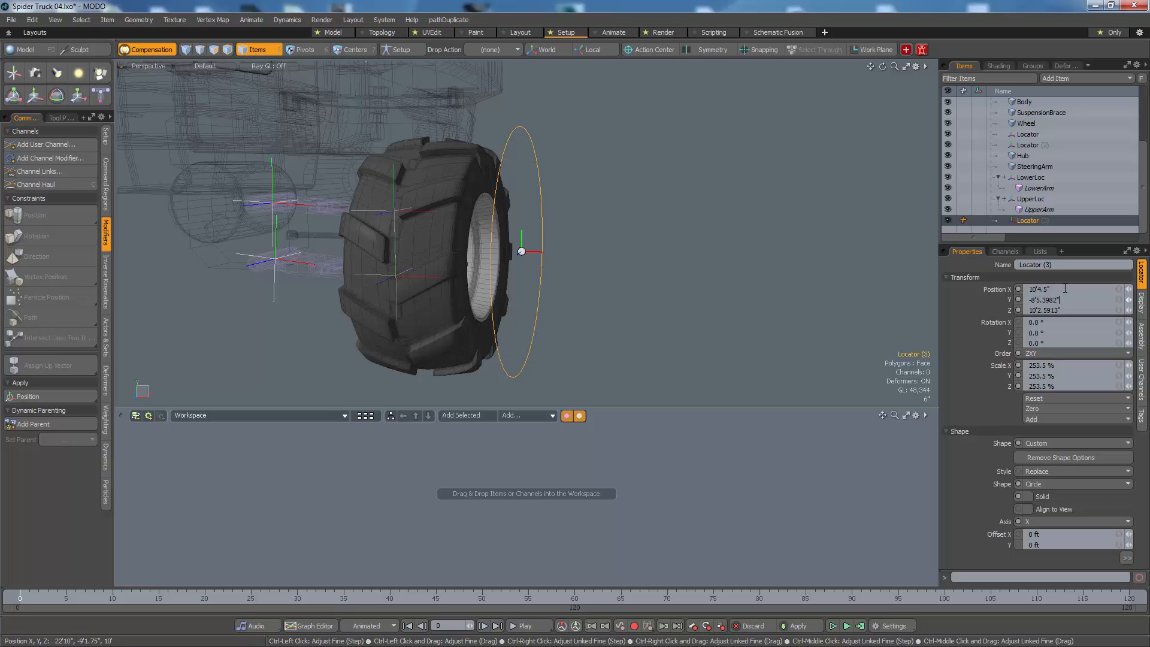
{"action": "left_click", "coordinate": [673, 252]}
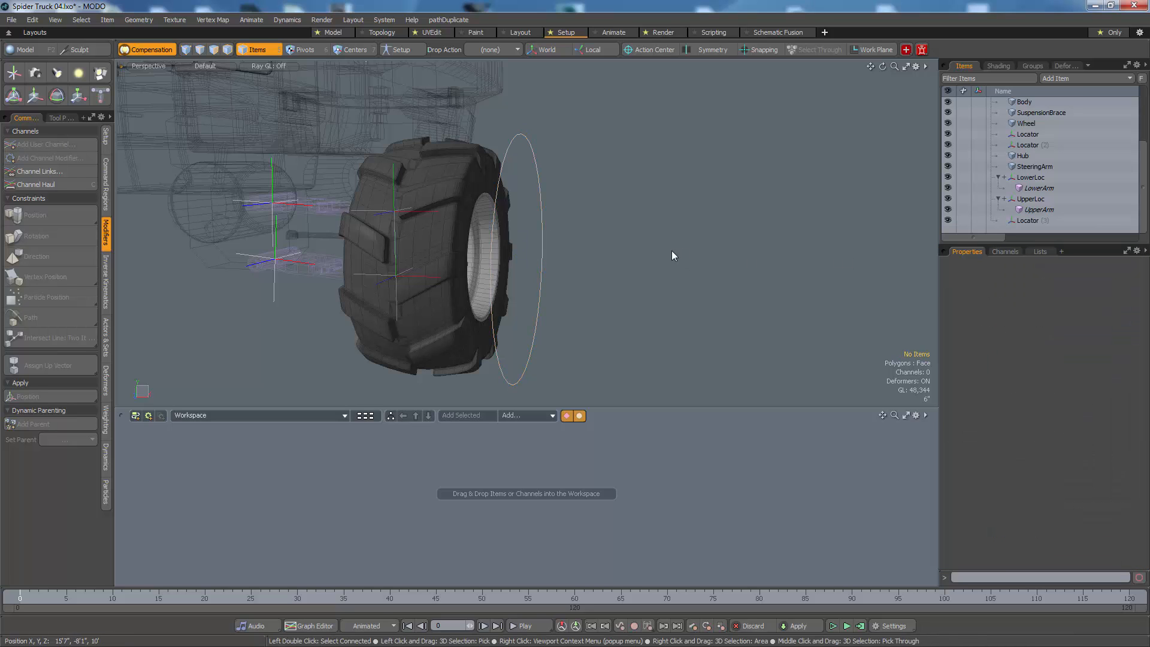
Step: Parent both ball joint locators to the circle locator outside the wheel
{"action": "left_click_drag", "start_coordinate": [672, 252], "coordinate": [622, 275], "text": "alt"}
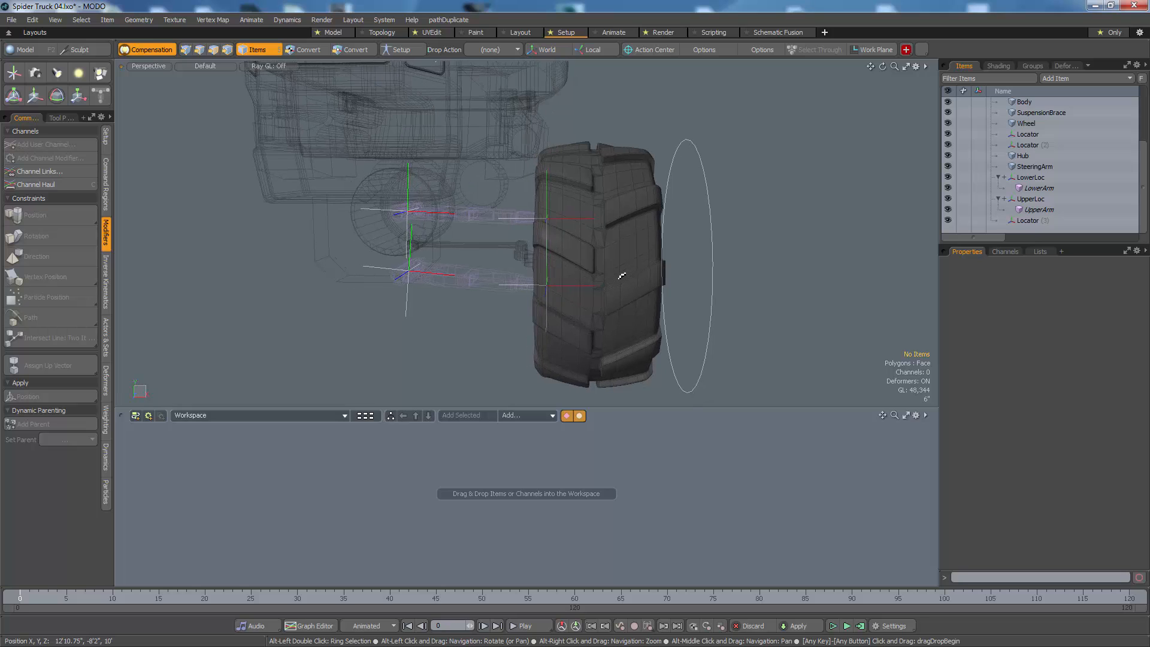
{"action": "left_click", "coordinate": [548, 219]}
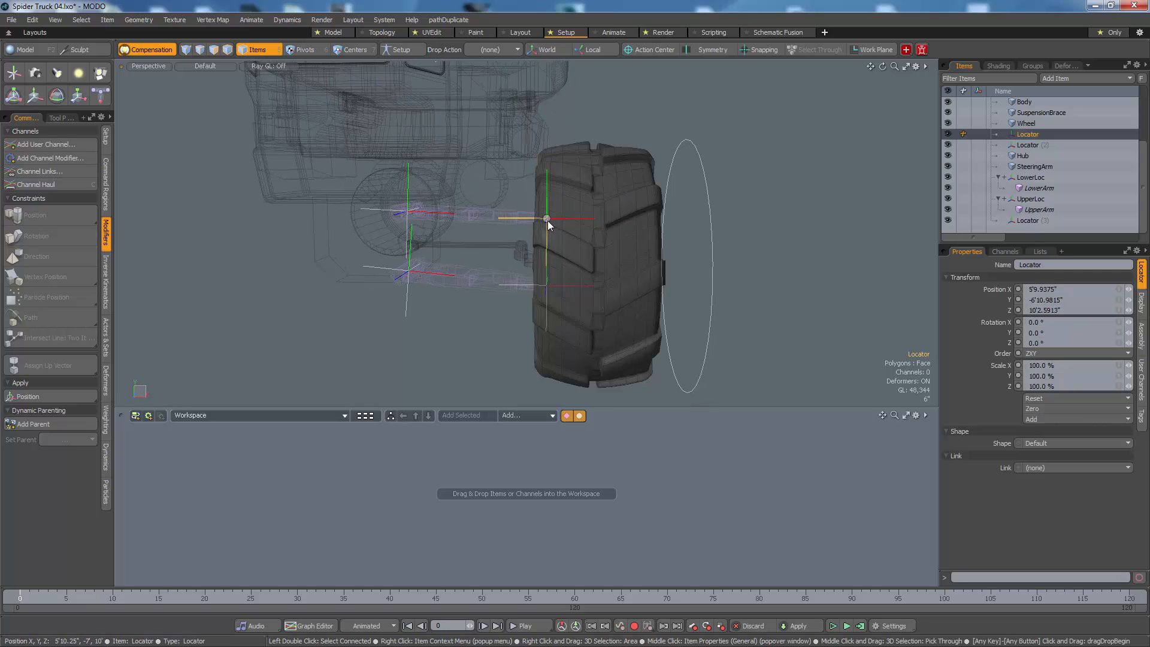
{"action": "left_click", "coordinate": [548, 284], "text": "shift"}
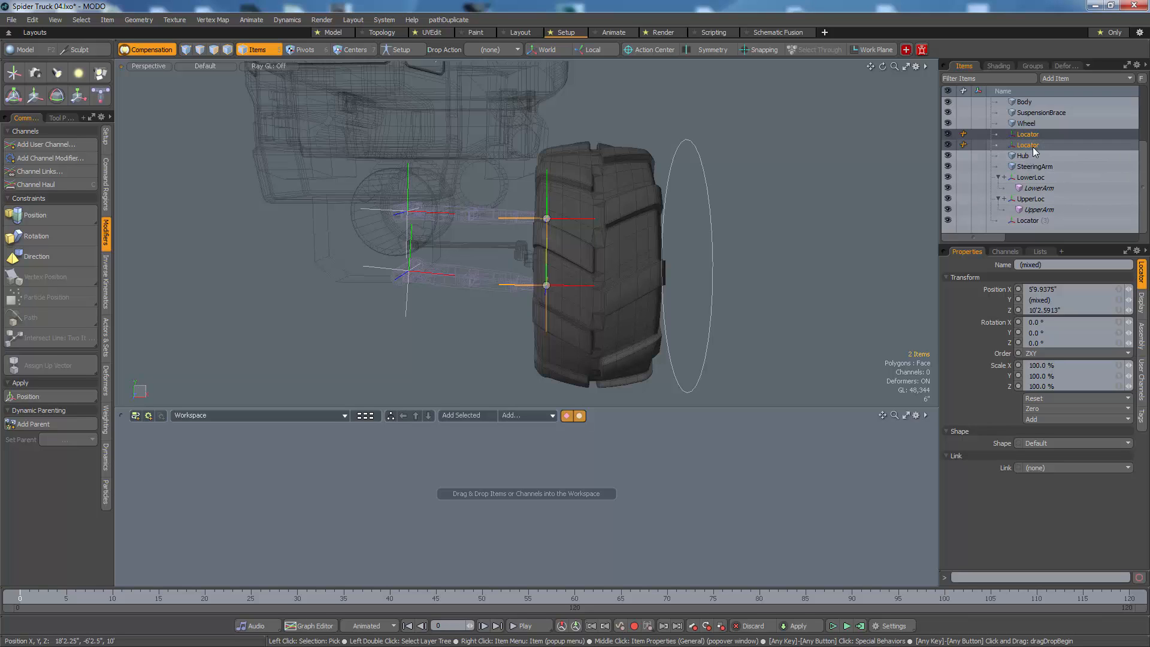
{"action": "left_click_drag", "start_coordinate": [1031, 145], "coordinate": [1030, 226]}
Step: Rename the circle locator as WheelController
{"action": "left_click", "coordinate": [1027, 221]}
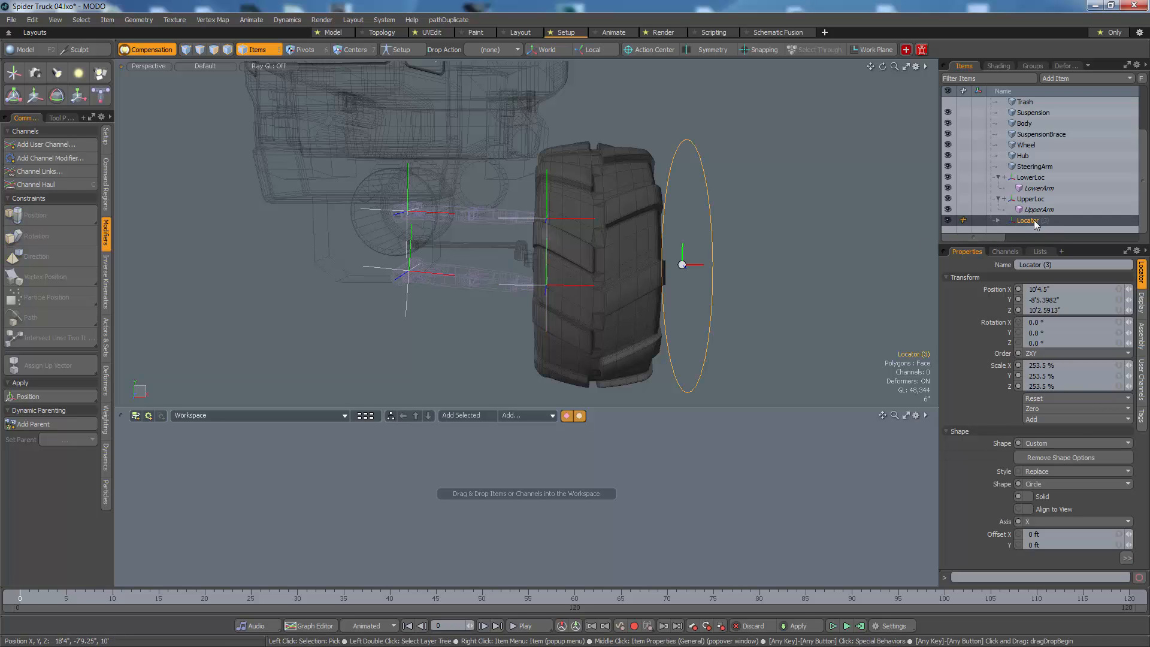
{"action": "double_click", "coordinate": [1031, 221]}
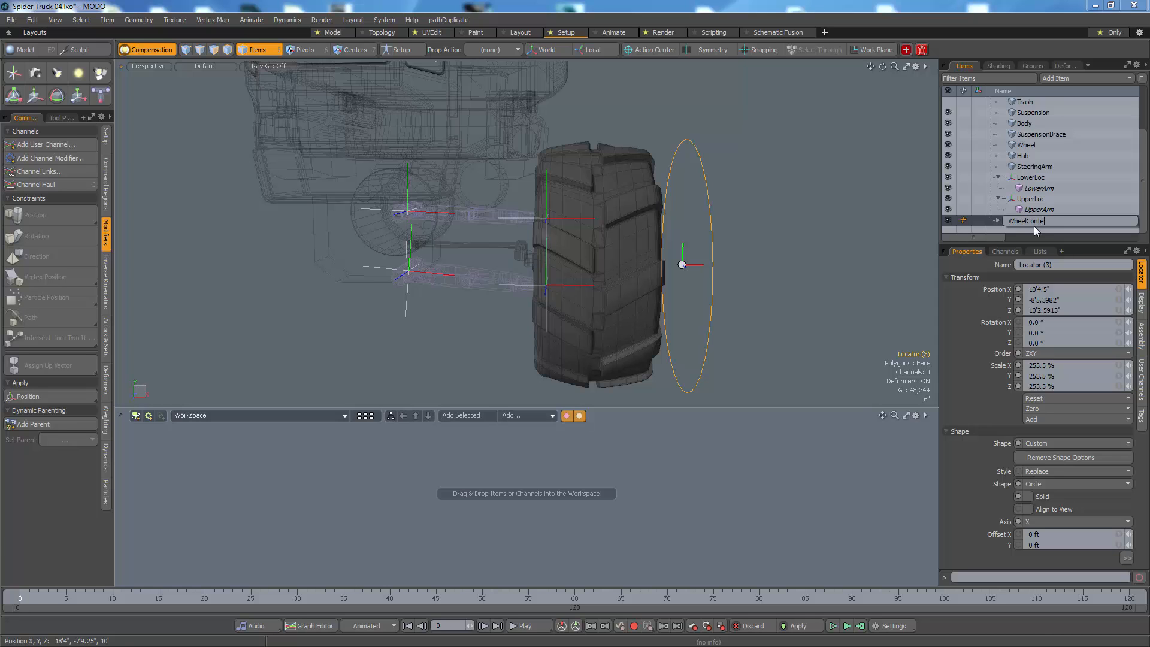
{"action": "type", "text": "WheelController"}
{"action": "key", "text": "Return"}
Step: Try moving WheelController to test the suspension arms, and undo the move
{"action": "key", "text": "w"}
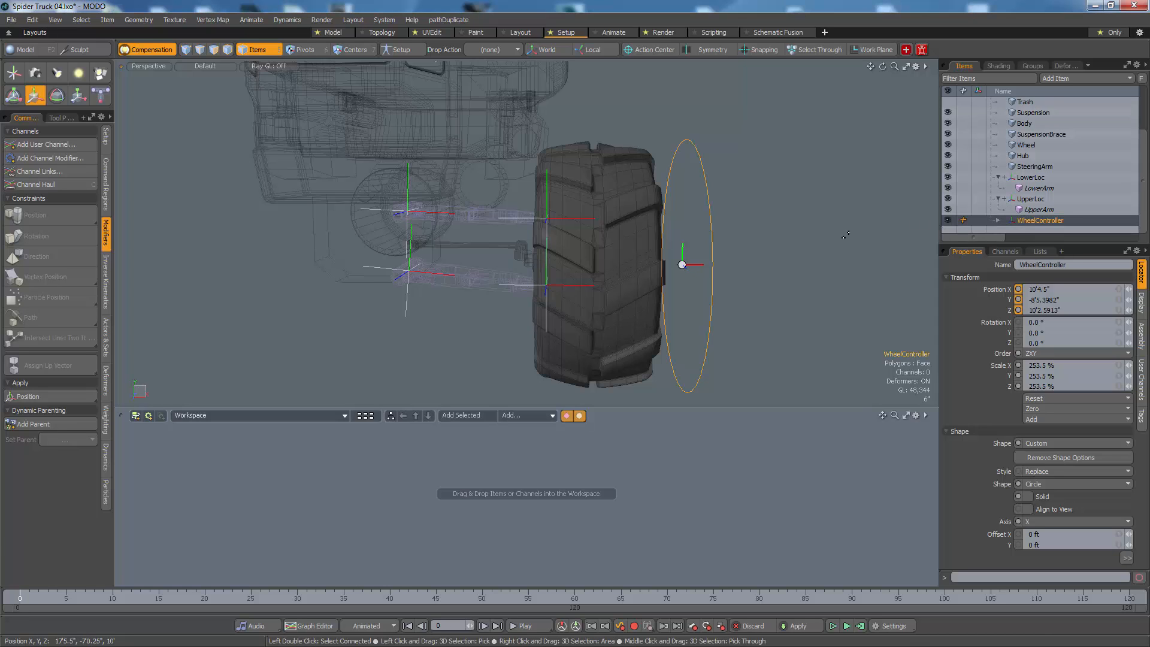
{"action": "mouse_move", "coordinate": [824, 239]}
{"action": "left_mouse_down", "text": "alt"}
{"action": "mouse_move", "coordinate": [772, 246]}
{"action": "mouse_move", "coordinate": [764, 196]}
{"action": "mouse_move", "coordinate": [919, 329]}
{"action": "mouse_move", "coordinate": [846, 325]}
{"action": "mouse_move", "coordinate": [818, 234]}
{"action": "mouse_move", "coordinate": [840, 240]}
{"action": "left_mouse_up", "text": "alt"}
{"action": "key", "text": "space"}
{"action": "left_click", "coordinate": [758, 244]}
{"action": "left_click", "coordinate": [693, 220]}
{"action": "key", "text": "w"}
{"action": "key", "text": "ctrl+z"}
{"action": "key", "text": "space"}
Step: Move the Hub out of the wheel to about X 12'10", Y -5'7"
{"action": "left_click", "coordinate": [565, 257]}
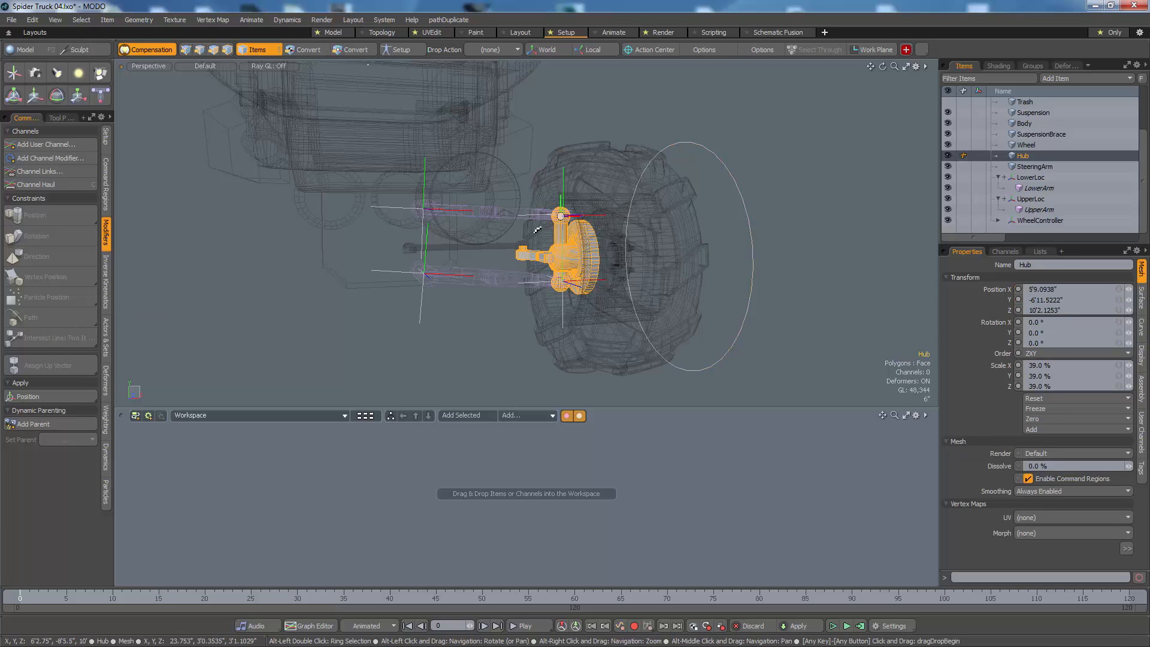
{"action": "mouse_move", "coordinate": [565, 257]}
{"action": "left_mouse_down", "text": "alt"}
{"action": "mouse_move", "coordinate": [544, 269]}
{"action": "mouse_move", "coordinate": [566, 271]}
{"action": "left_mouse_up", "text": "alt"}
{"action": "key", "text": "w"}
{"action": "left_click_drag", "start_coordinate": [620, 159], "coordinate": [913, 97]}
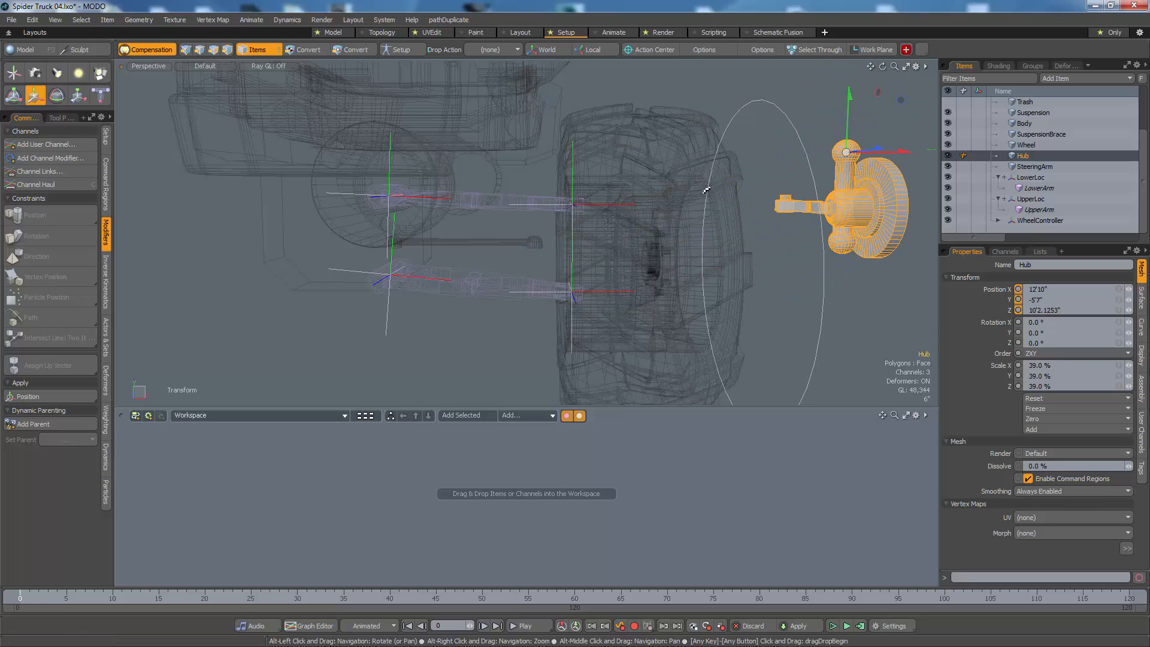
{"action": "mouse_move", "coordinate": [707, 188]}
{"action": "left_mouse_down", "text": "alt"}
{"action": "mouse_move", "coordinate": [732, 205]}
{"action": "mouse_move", "coordinate": [714, 193]}
{"action": "left_mouse_up", "text": "alt"}
{"action": "key", "text": "space"}
Step: Move WheelController outward to about X 13'10.5", Y -8'1.1482", and inspect how the outer ends of the arms follow
{"action": "left_click", "coordinate": [816, 294]}
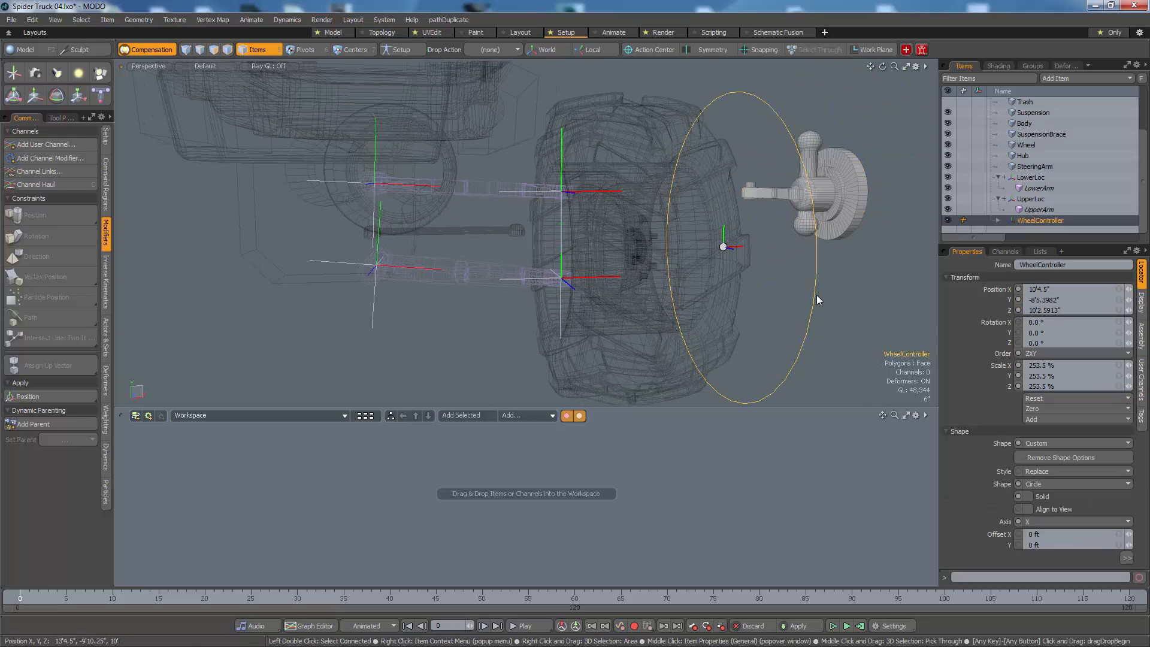
{"action": "left_click_drag", "start_coordinate": [767, 285], "coordinate": [858, 203], "text": "alt"}
{"action": "key", "text": "w"}
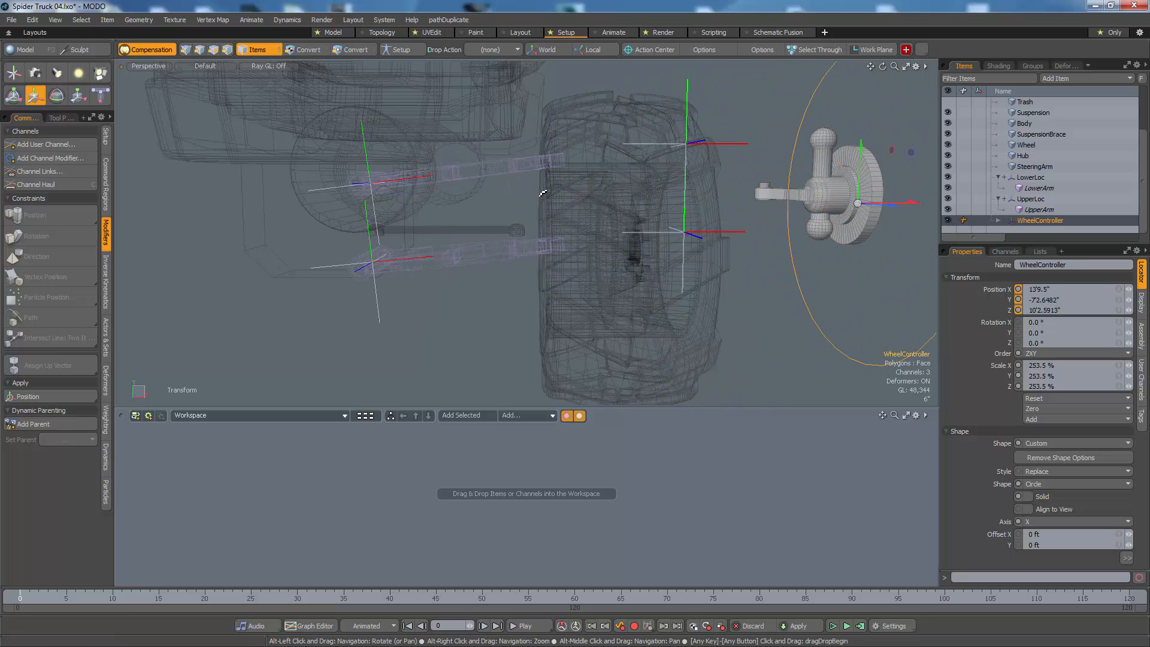
{"action": "scroll", "coordinate": [539, 192], "scroll_direction": "up", "scroll_amount": 8}
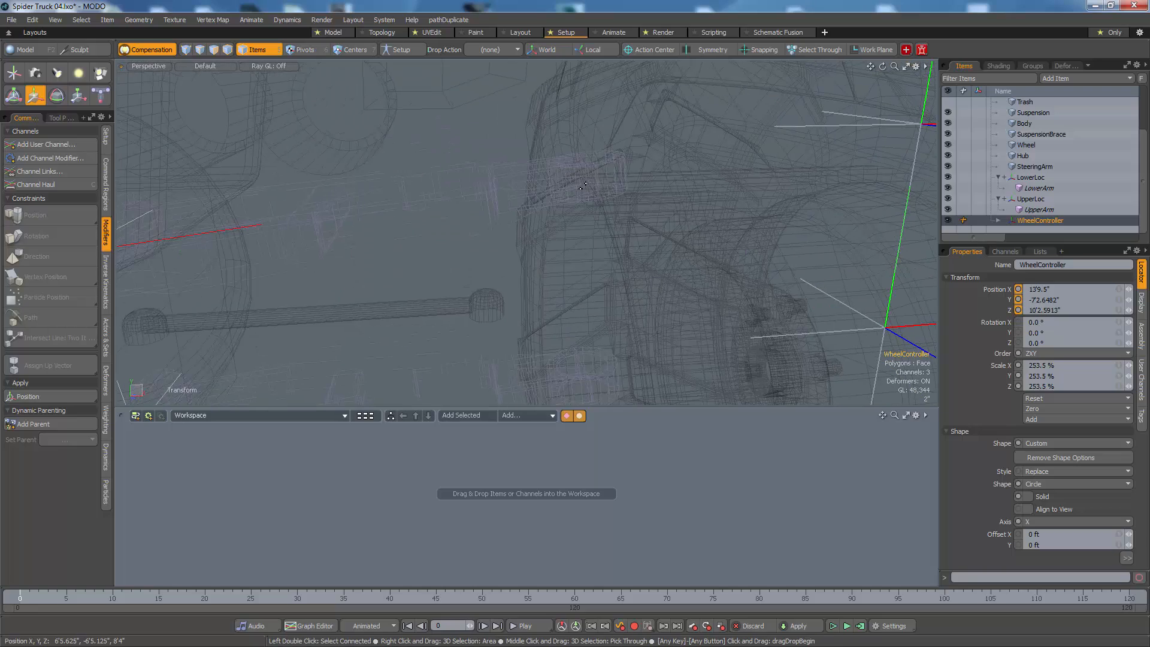
{"action": "scroll", "coordinate": [599, 180], "scroll_direction": "up", "scroll_amount": 4}
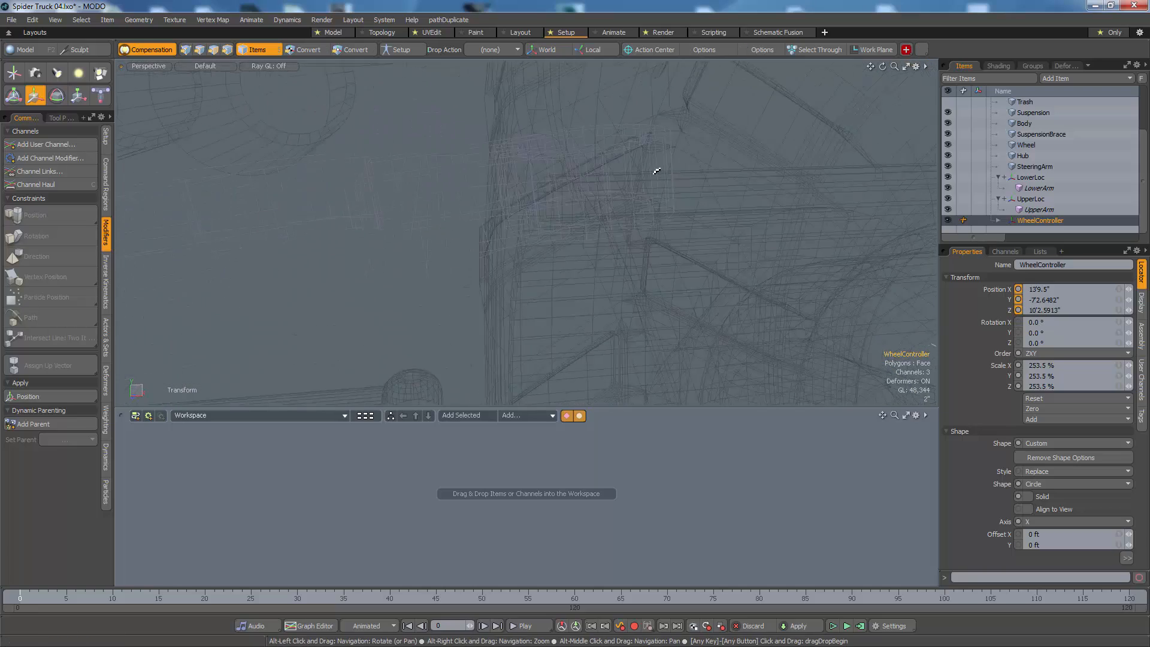
{"action": "scroll", "coordinate": [584, 199], "scroll_direction": "down", "scroll_amount": 10}
{"action": "left_click_drag", "start_coordinate": [462, 239], "coordinate": [597, 242], "text": "alt"}
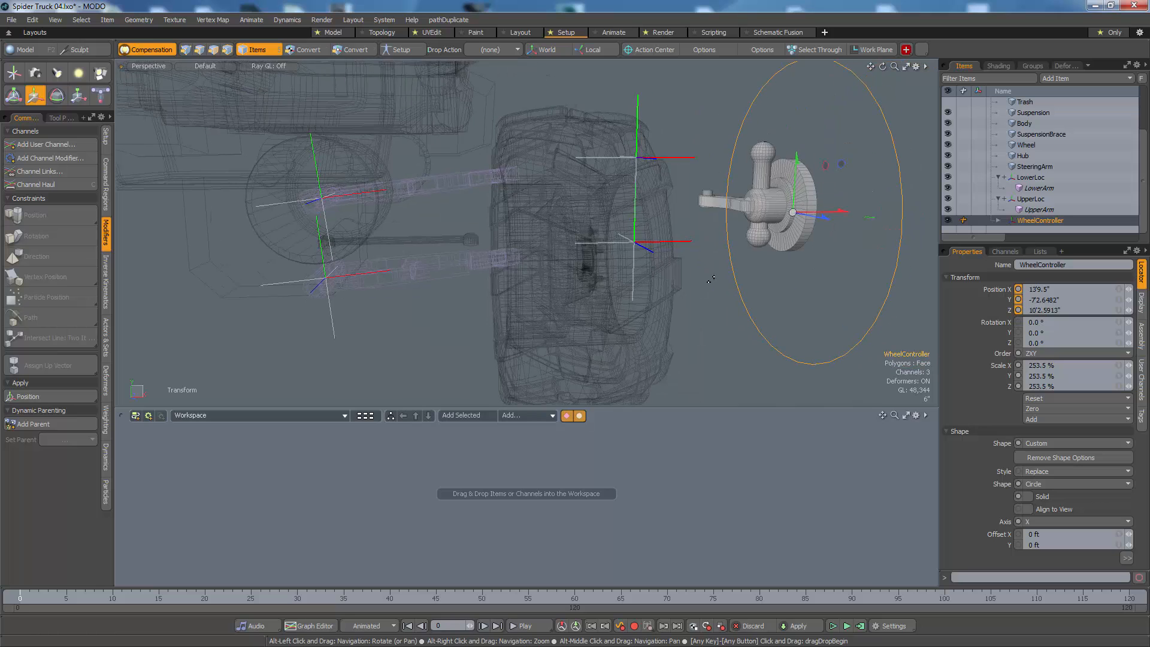
{"action": "key", "text": "q"}
{"action": "key", "text": "w"}
{"action": "left_click_drag", "start_coordinate": [810, 276], "coordinate": [814, 306]}
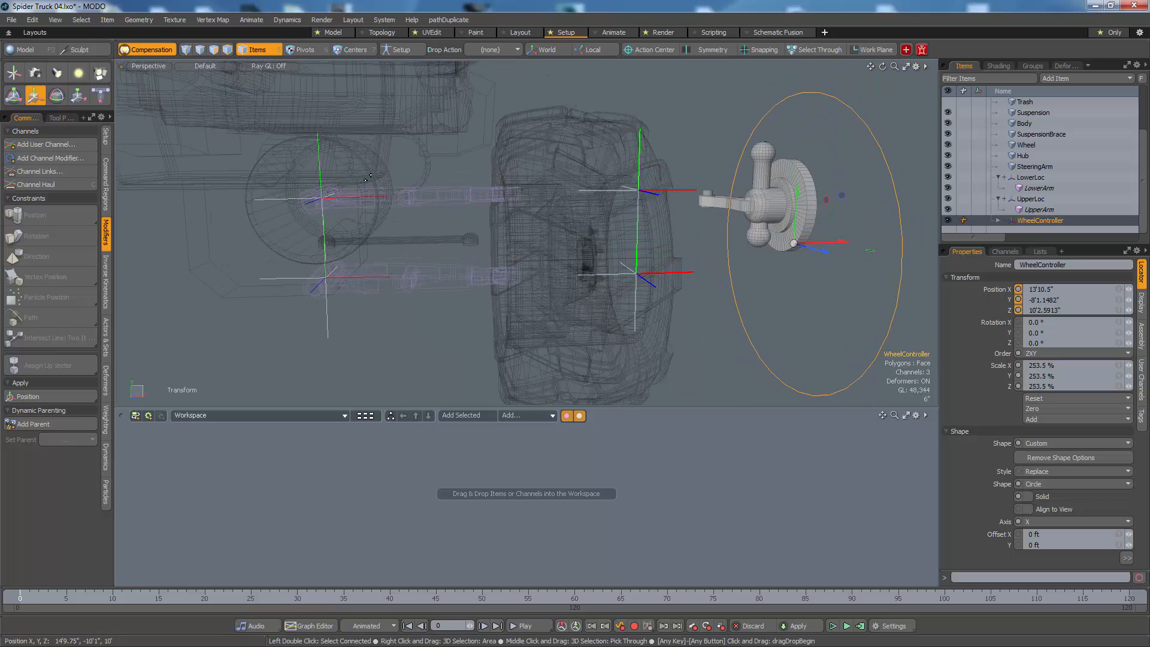
Step: Add a new locator and place it near the arms' outer ends at about X 5'9.5", Y -7'1.5"
{"action": "left_click", "coordinate": [16, 74]}
{"action": "scroll", "coordinate": [347, 136], "scroll_direction": "down", "scroll_amount": 4}
{"action": "left_click_drag", "start_coordinate": [347, 137], "coordinate": [377, 185], "text": "alt+shift"}
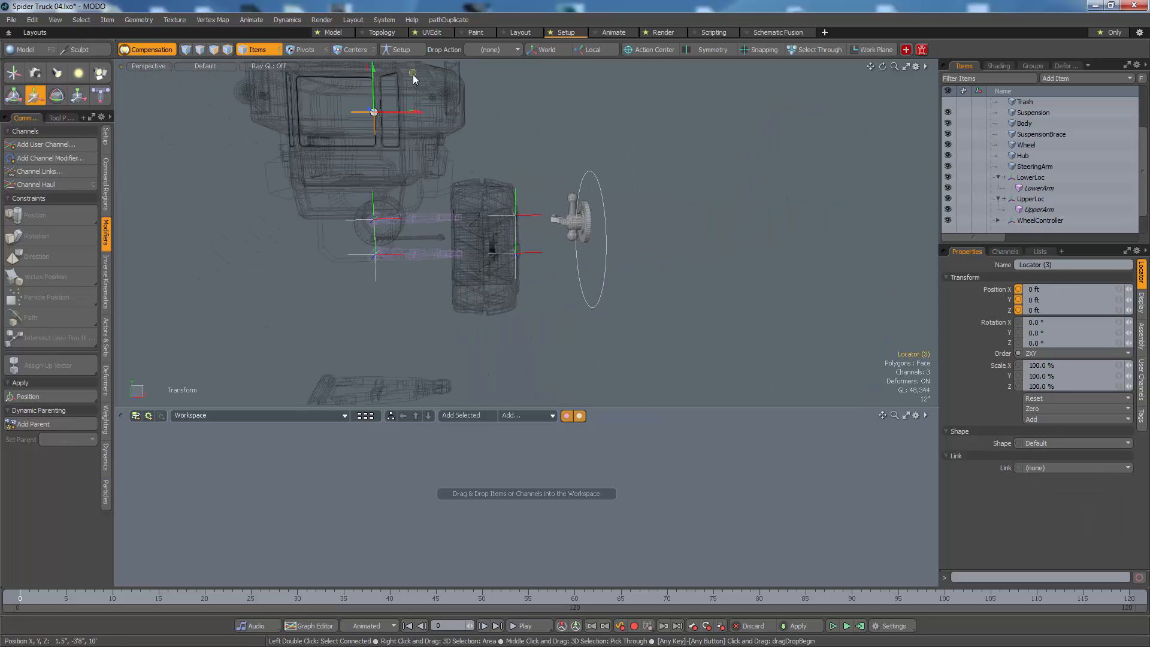
{"action": "left_click_drag", "start_coordinate": [485, 152], "coordinate": [493, 170]}
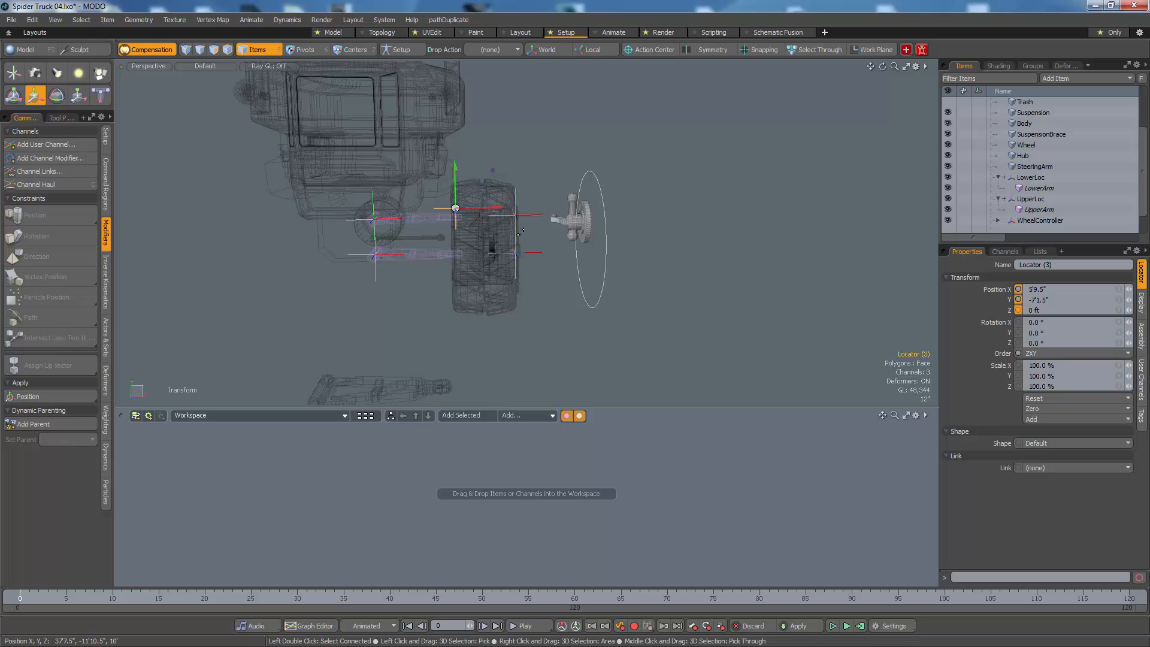
{"action": "key", "text": "space"}
Step: Copy UpperLoc's Z position, 10'1.6795", to the new locator
{"action": "left_click", "coordinate": [517, 215]}
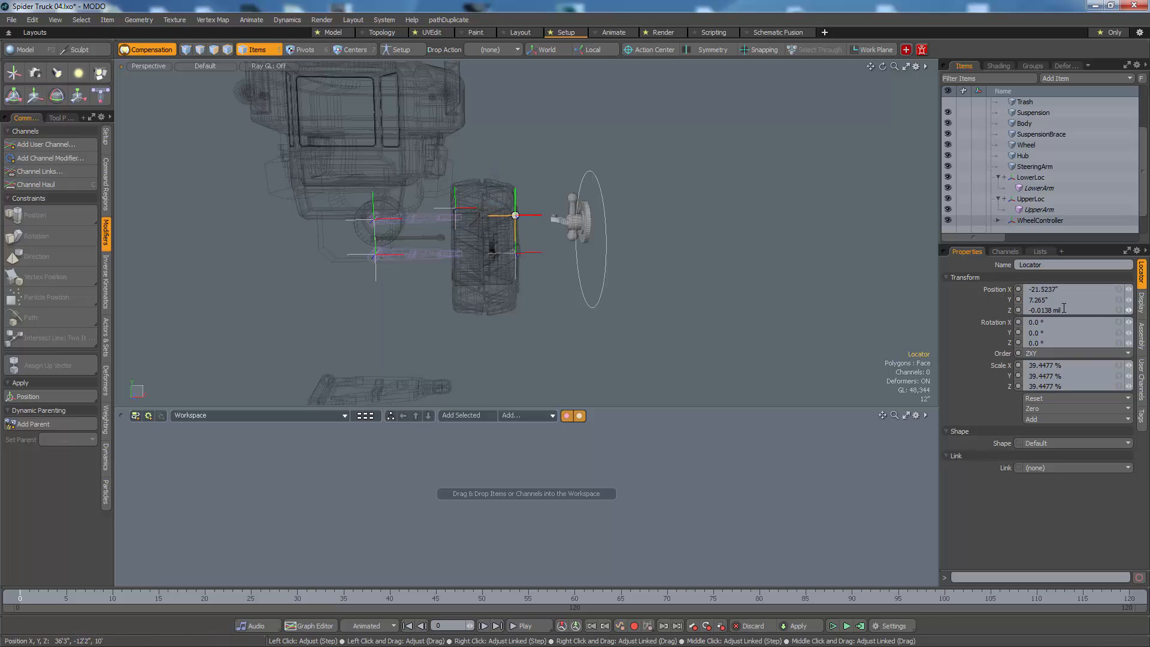
{"action": "left_click", "coordinate": [523, 254]}
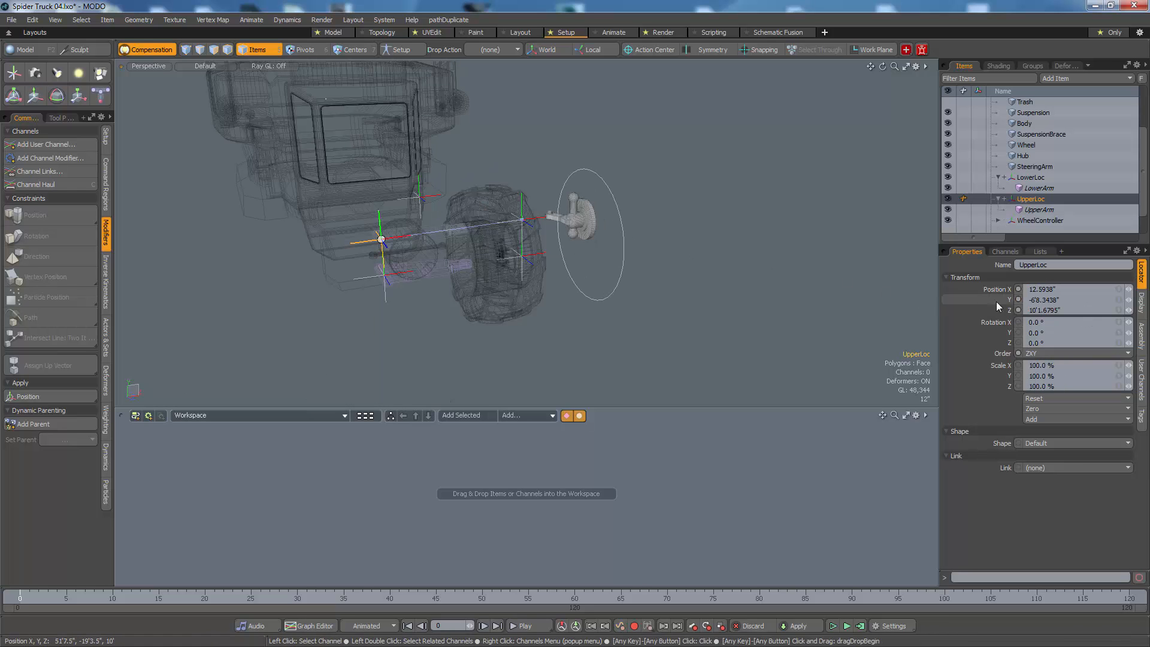
{"action": "left_click", "coordinate": [422, 199]}
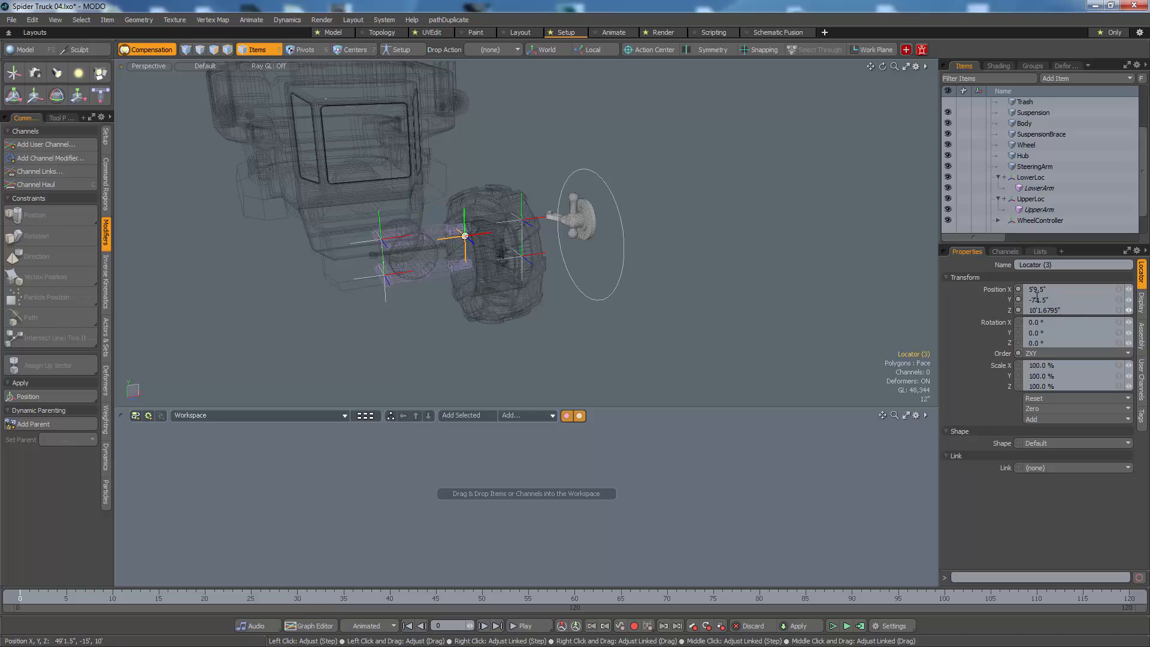
Step: Align the new locator with the upper arm's outer end at about X 5'9.6875", Y -6'7.625", and check it from above
{"action": "scroll", "coordinate": [443, 258], "scroll_direction": "up", "scroll_amount": 5}
{"action": "left_click_drag", "start_coordinate": [510, 250], "coordinate": [483, 210], "text": "alt"}
{"action": "key", "text": "w"}
{"action": "key", "text": "ctrl+space"}
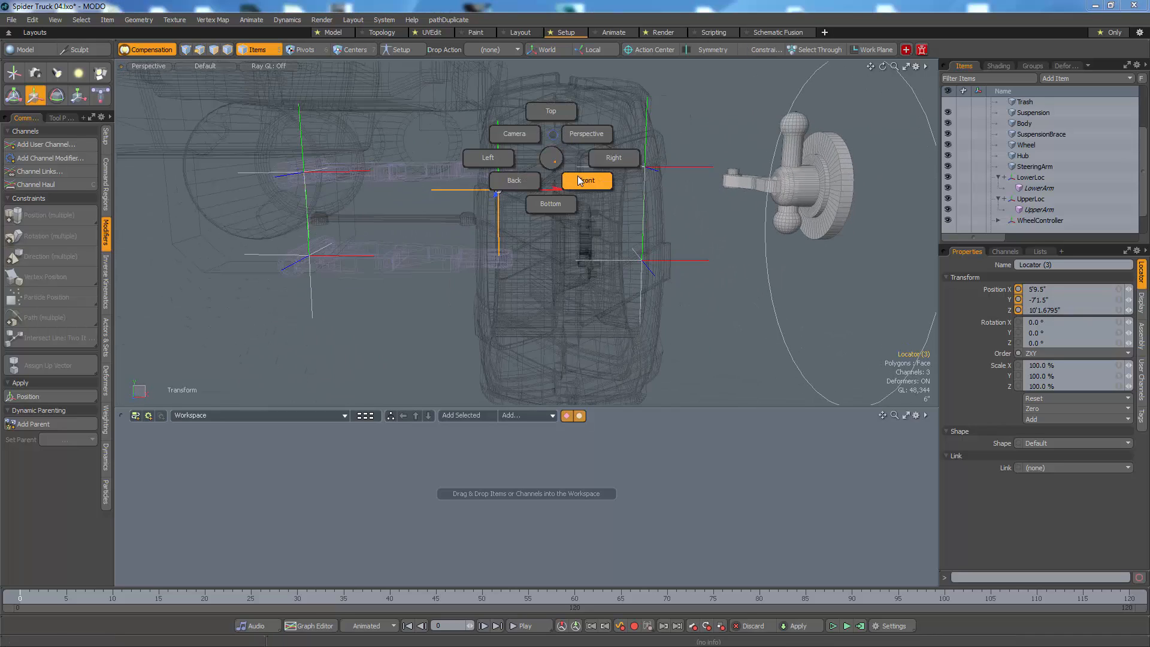
{"action": "left_click", "coordinate": [591, 184]}
{"action": "left_click_drag", "start_coordinate": [510, 167], "coordinate": [595, 149], "text": "ctrl+alt"}
{"action": "left_click_drag", "start_coordinate": [491, 109], "coordinate": [552, 126], "text": "alt"}
{"action": "key", "text": "ctrl+space"}
{"action": "left_click", "coordinate": [553, 83]}
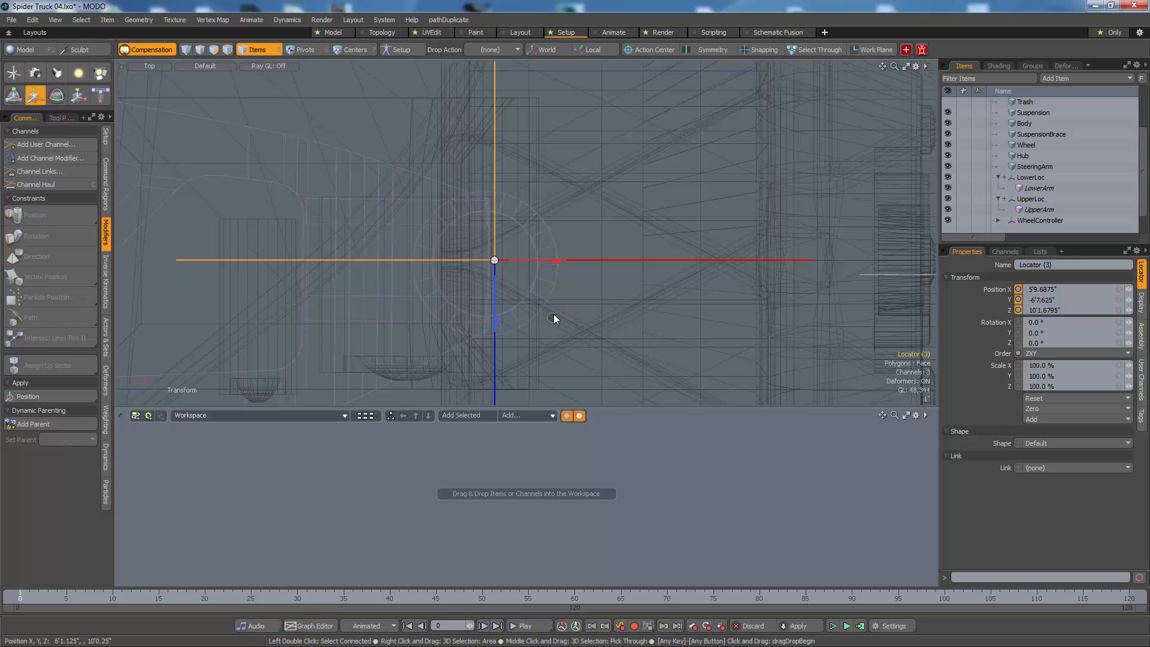
Step: Refine the new locator's placement at the upper arm's outer end to X 5'9.25", Y -6'7.4375", Z 10'1.8125"
{"action": "left_click_drag", "start_coordinate": [554, 315], "coordinate": [553, 319]}
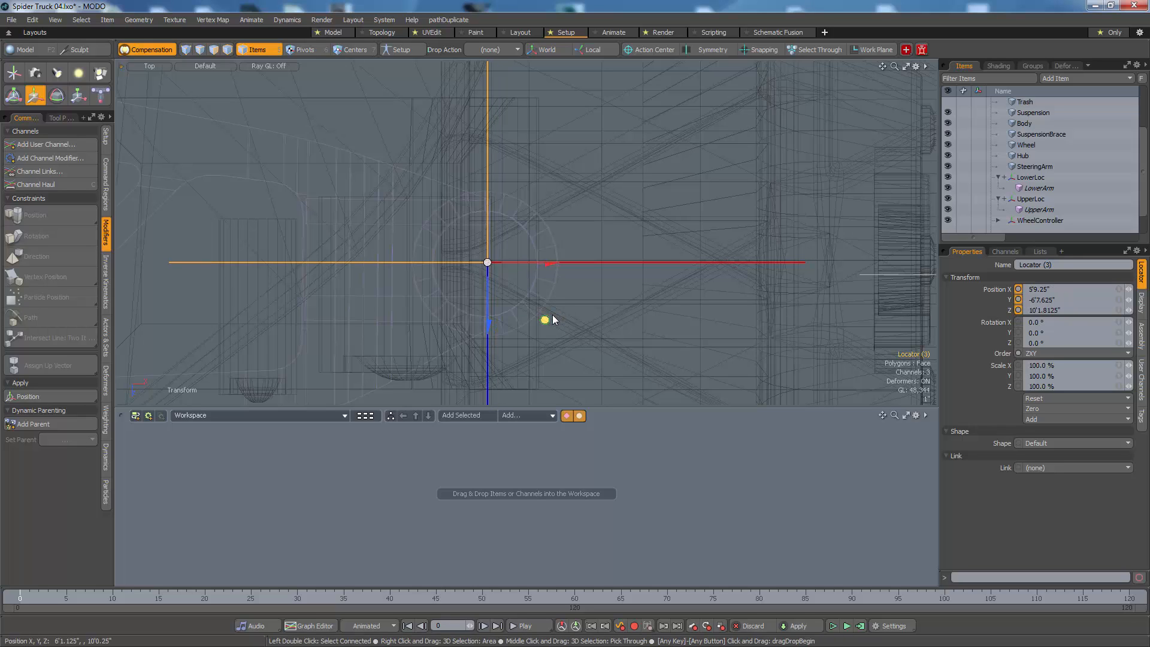
{"action": "key", "text": "ctrl+space"}
{"action": "left_click", "coordinate": [601, 317]}
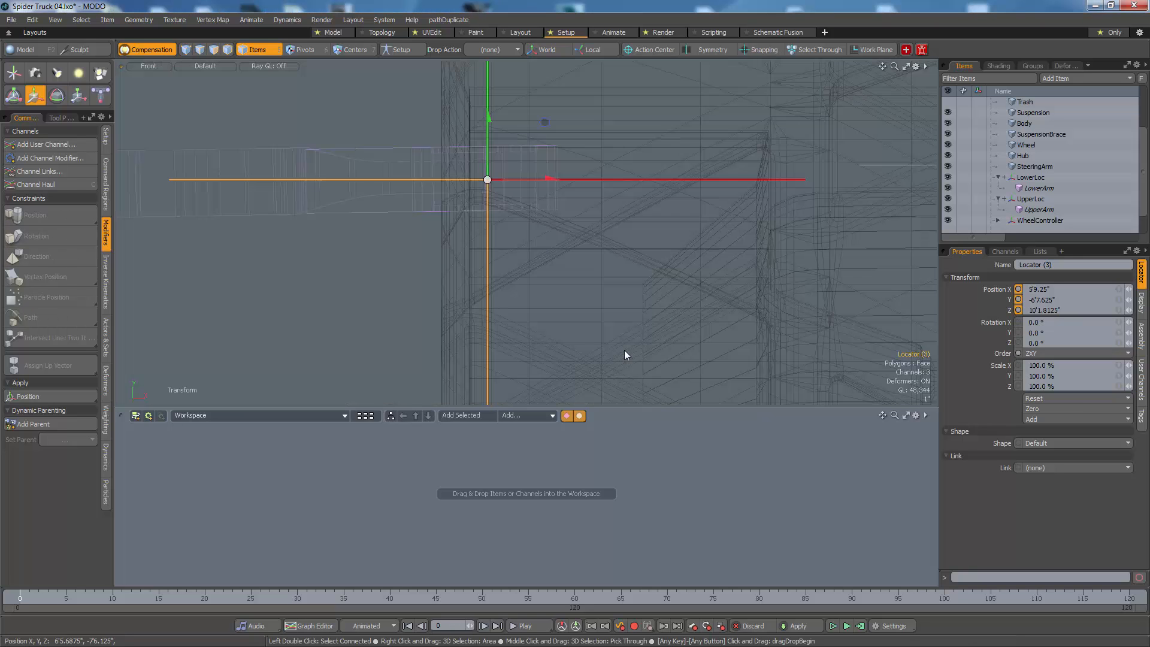
{"action": "left_click_drag", "start_coordinate": [489, 117], "coordinate": [489, 115]}
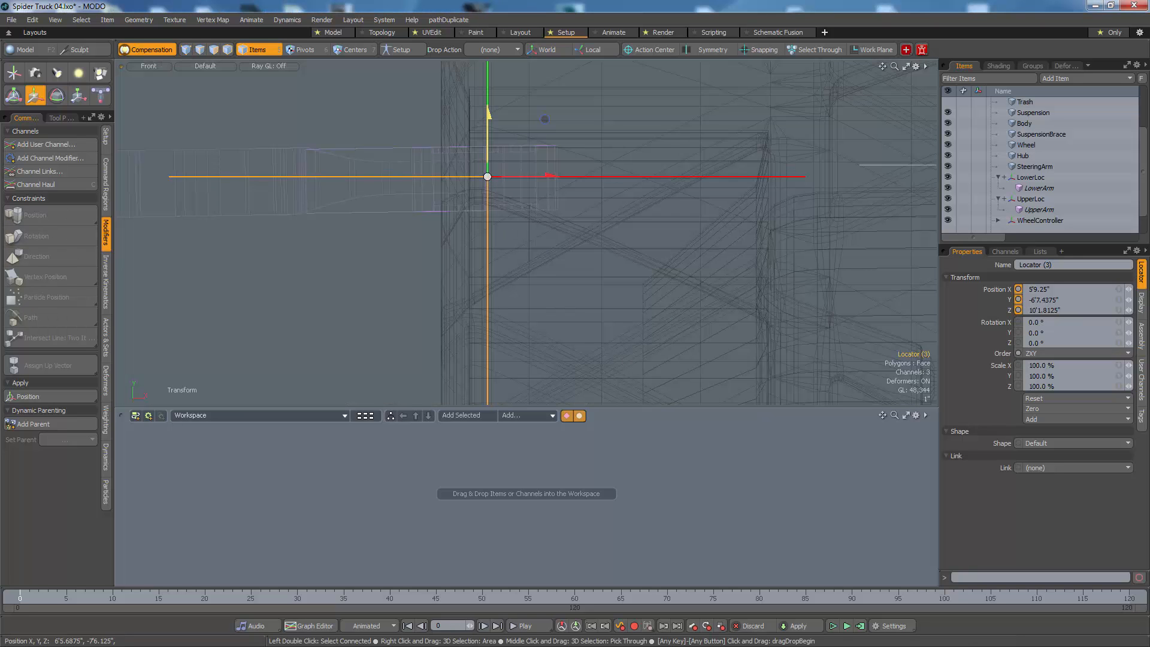
{"action": "left_click_drag", "start_coordinate": [436, 218], "coordinate": [442, 246], "text": "ctrl+alt"}
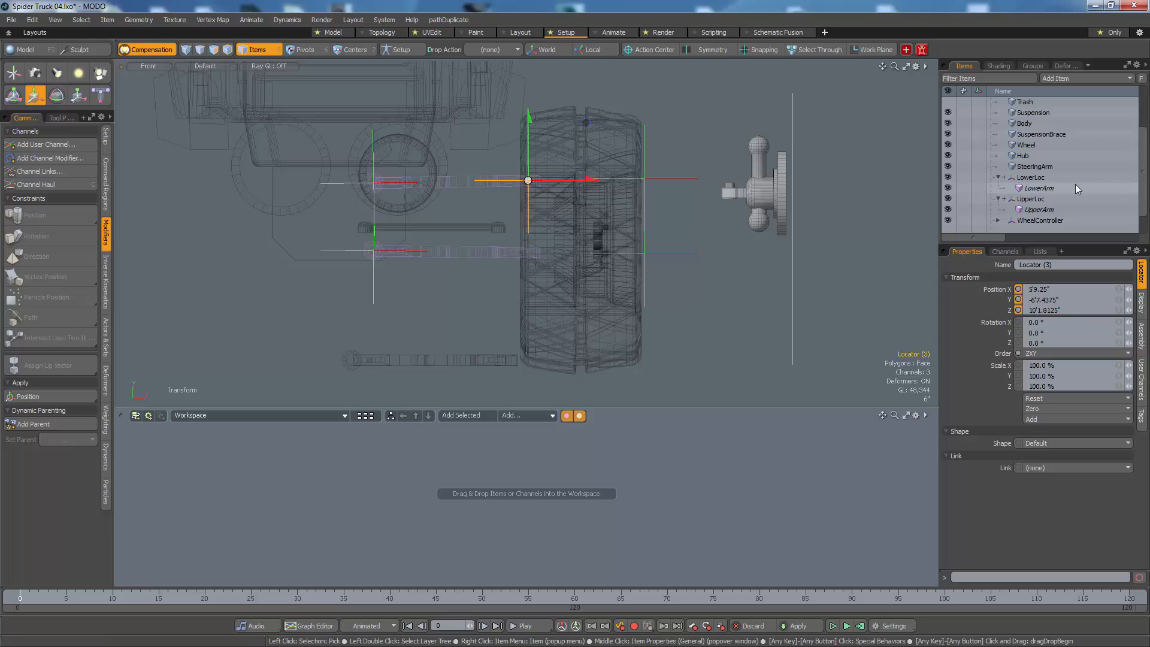
Step: Rename the new locator HubPosition and parent it to UpperArm
{"action": "scroll", "coordinate": [1076, 192], "scroll_direction": "down", "scroll_amount": 1}
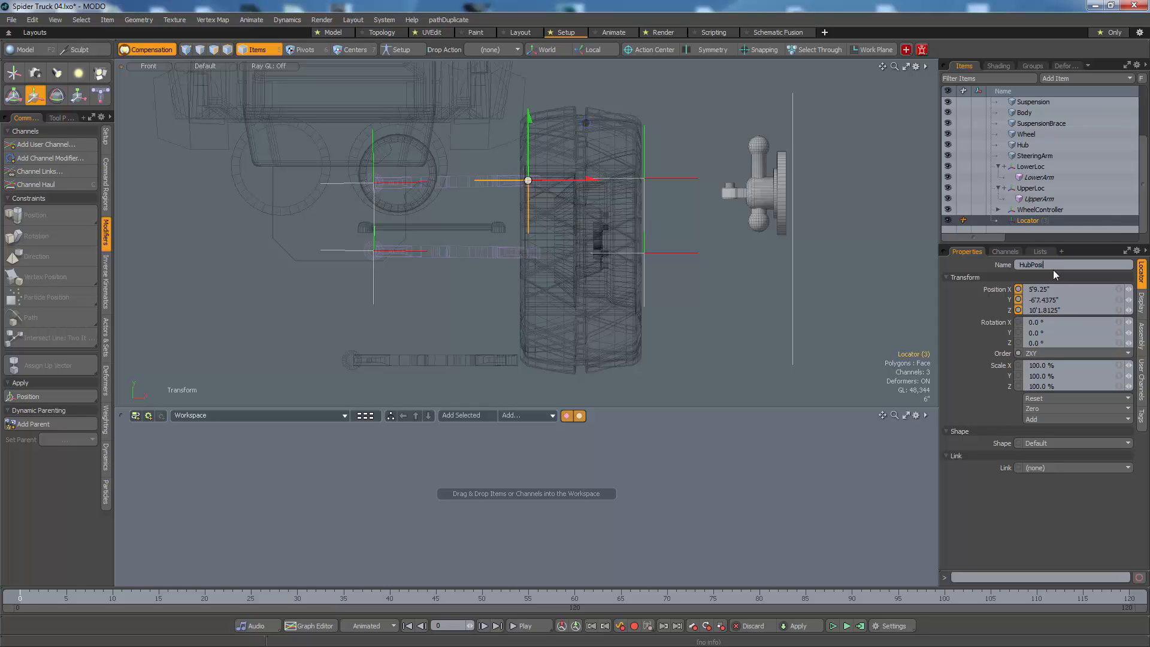
{"action": "type", "text": "ion"}
{"action": "key", "text": "Return"}
{"action": "left_click", "coordinate": [492, 185]}
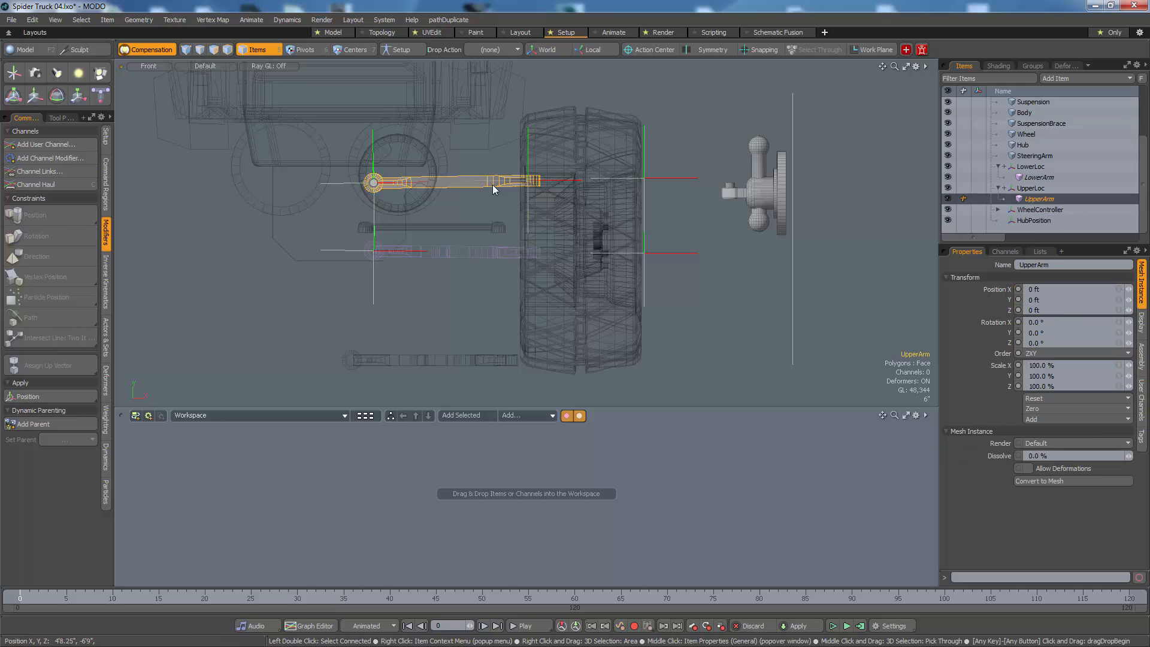
{"action": "left_click", "coordinate": [1033, 220]}
{"action": "left_click_drag", "start_coordinate": [1027, 221], "coordinate": [1040, 201]}
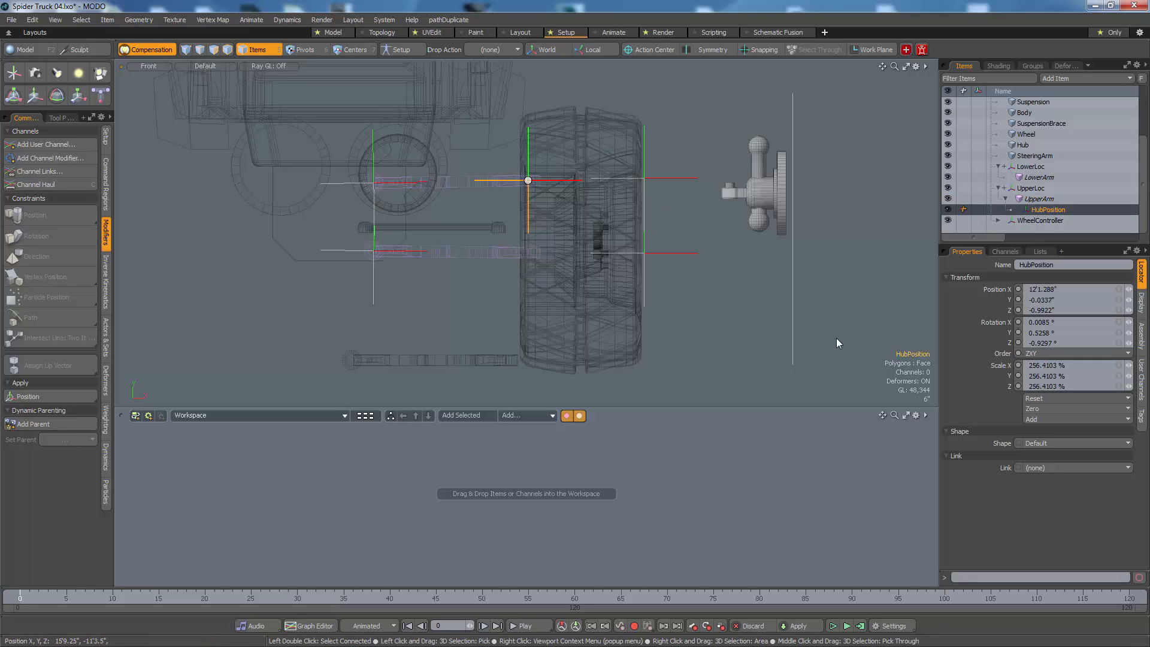
Step: Test-move WheelController vertically and check how HubPosition follows the upper arm
{"action": "left_click", "coordinate": [794, 286]}
{"action": "key", "text": "y"}
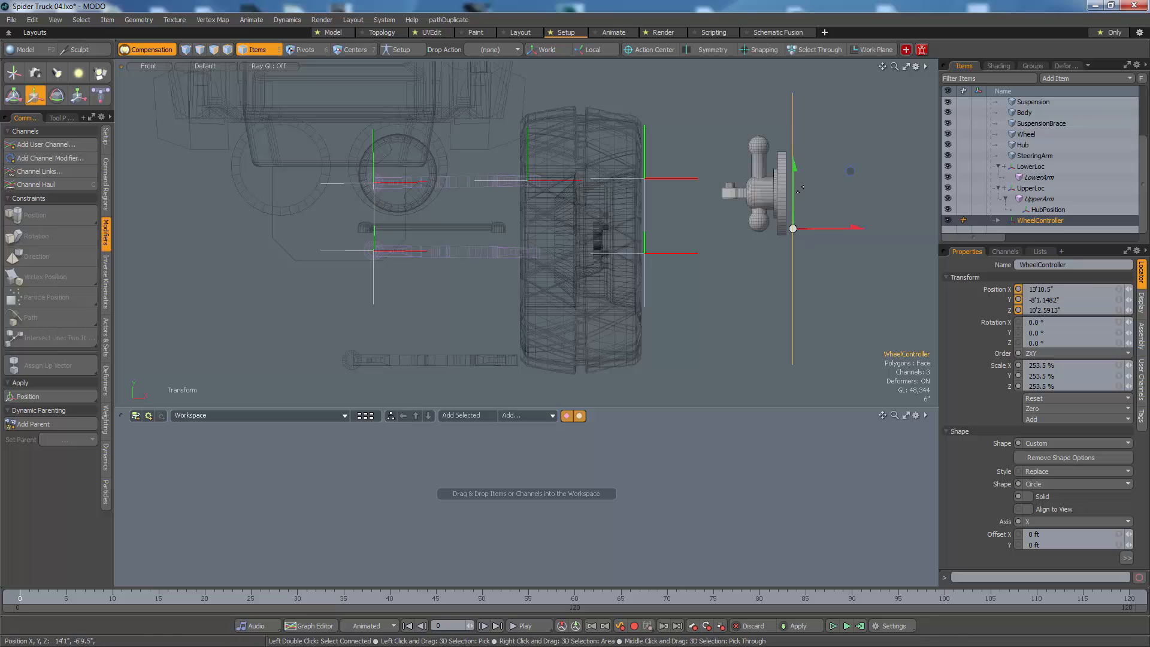
{"action": "left_click_drag", "start_coordinate": [796, 195], "coordinate": [794, 229]}
{"action": "key", "text": "space"}
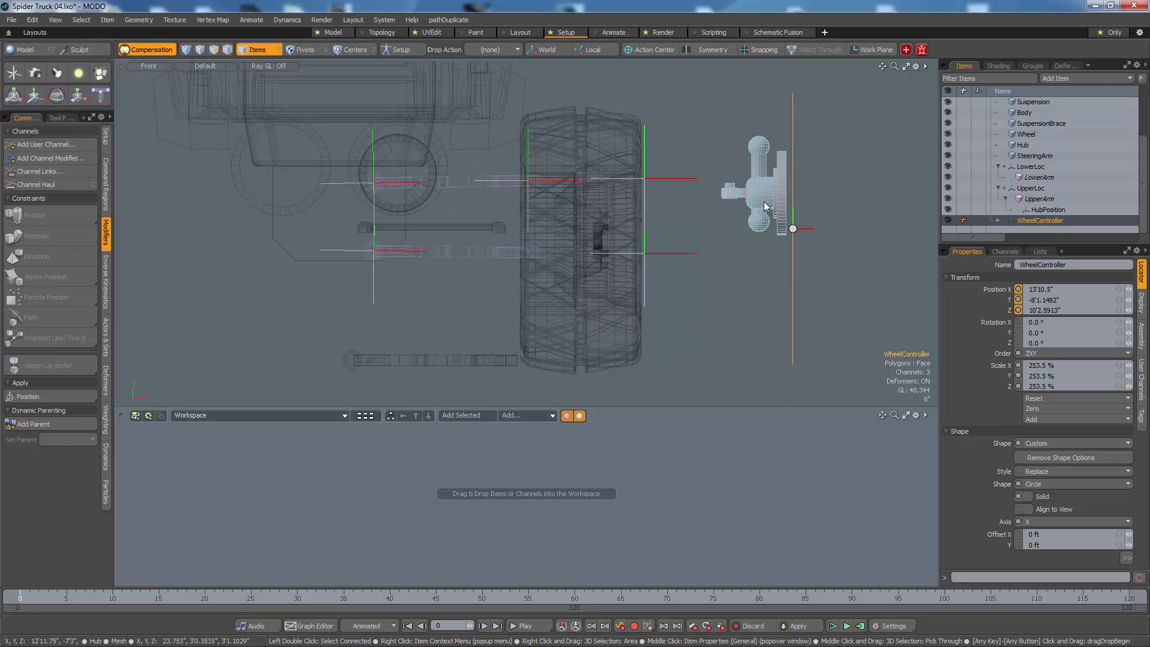
Step: Add a position constraint that attaches Hub to HubPosition
{"action": "left_click", "coordinate": [775, 200]}
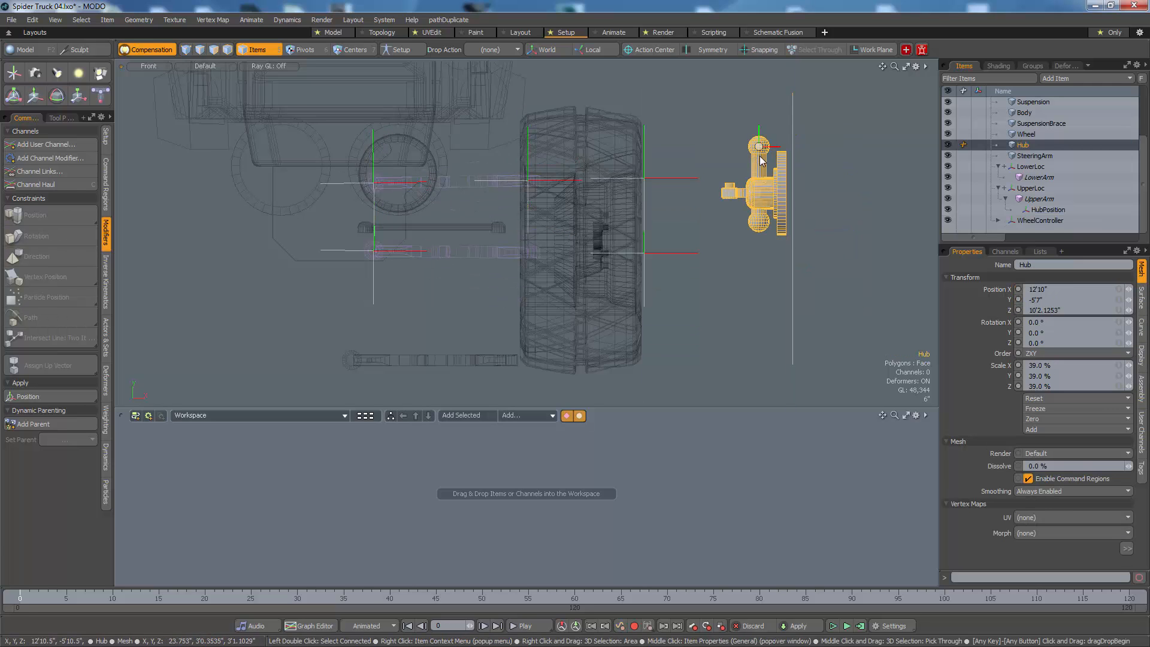
{"action": "left_click", "coordinate": [530, 152], "text": "shift"}
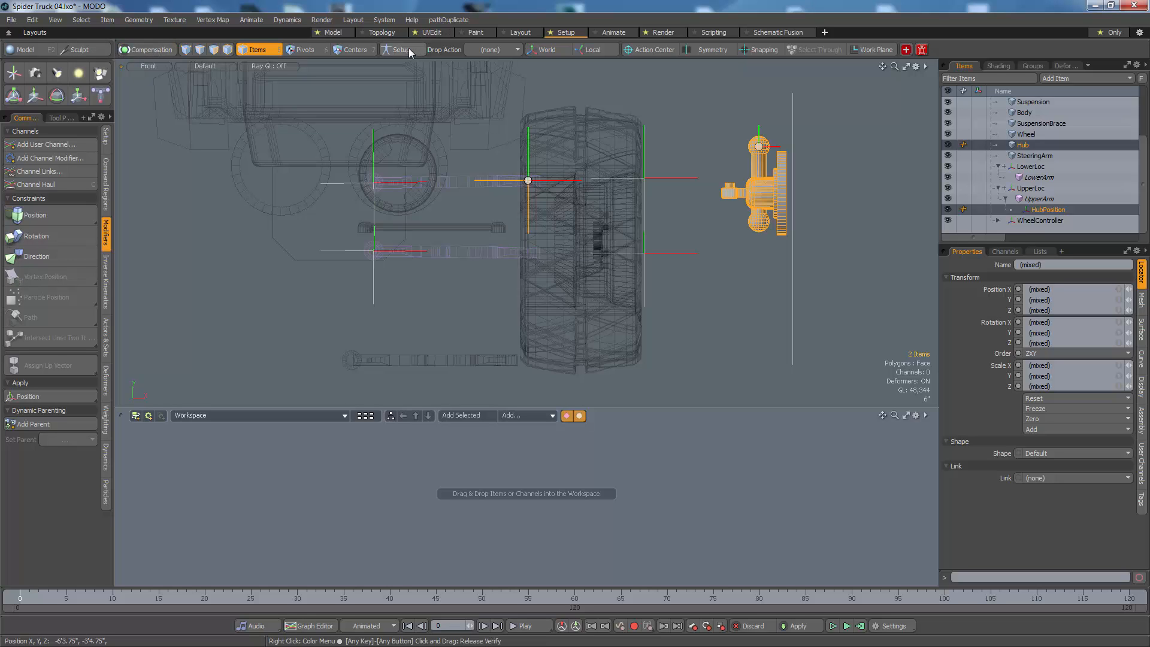
{"action": "left_click", "coordinate": [62, 222]}
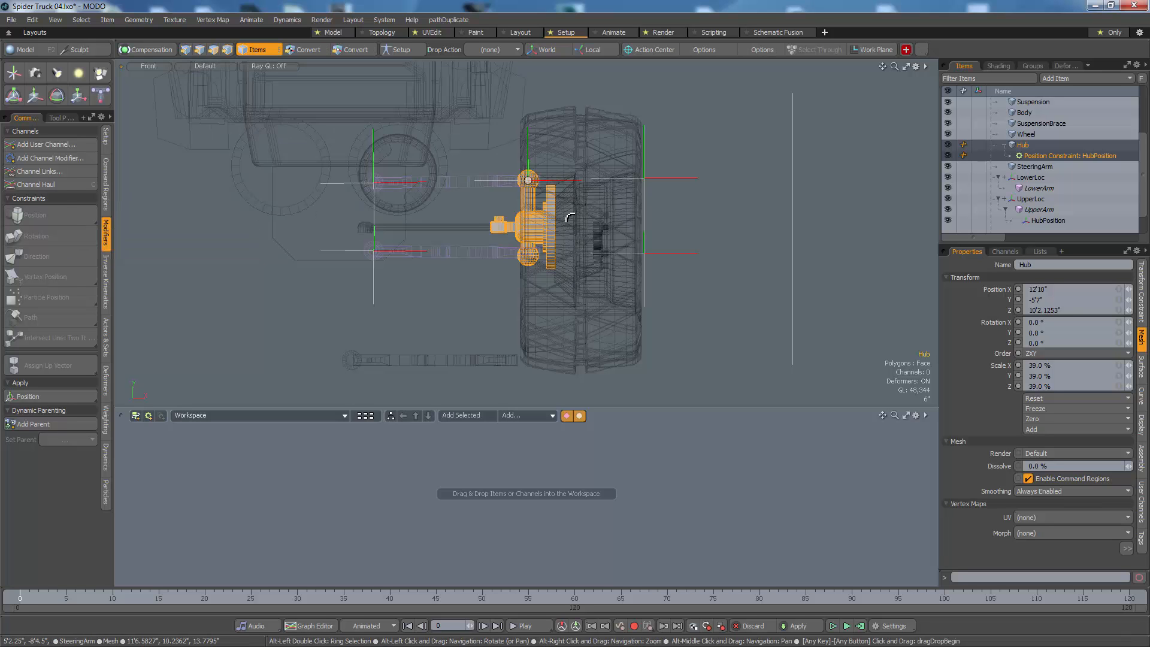
Step: Compare the hub's ball joints with the arm ends and raise the upper ball joint locator to Y 8.1525"
{"action": "right_click_drag", "start_coordinate": [567, 223], "coordinate": [650, 217], "text": "alt"}
{"action": "middle_click_drag", "start_coordinate": [516, 283], "coordinate": [546, 333], "text": "alt"}
{"action": "right_click_drag", "start_coordinate": [545, 334], "coordinate": [526, 348], "text": "alt"}
{"action": "middle_click_drag", "start_coordinate": [526, 348], "coordinate": [507, 295], "text": "alt"}
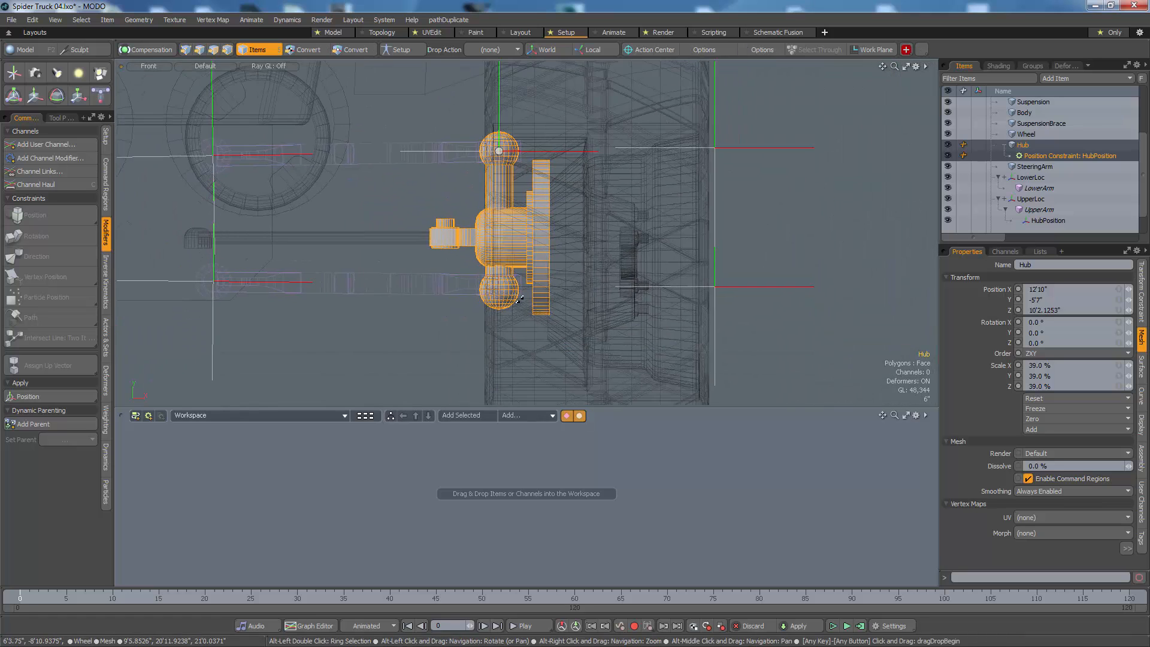
{"action": "right_click_drag", "start_coordinate": [506, 295], "coordinate": [494, 296], "text": "alt"}
{"action": "left_click", "coordinate": [714, 162]}
{"action": "key", "text": "y"}
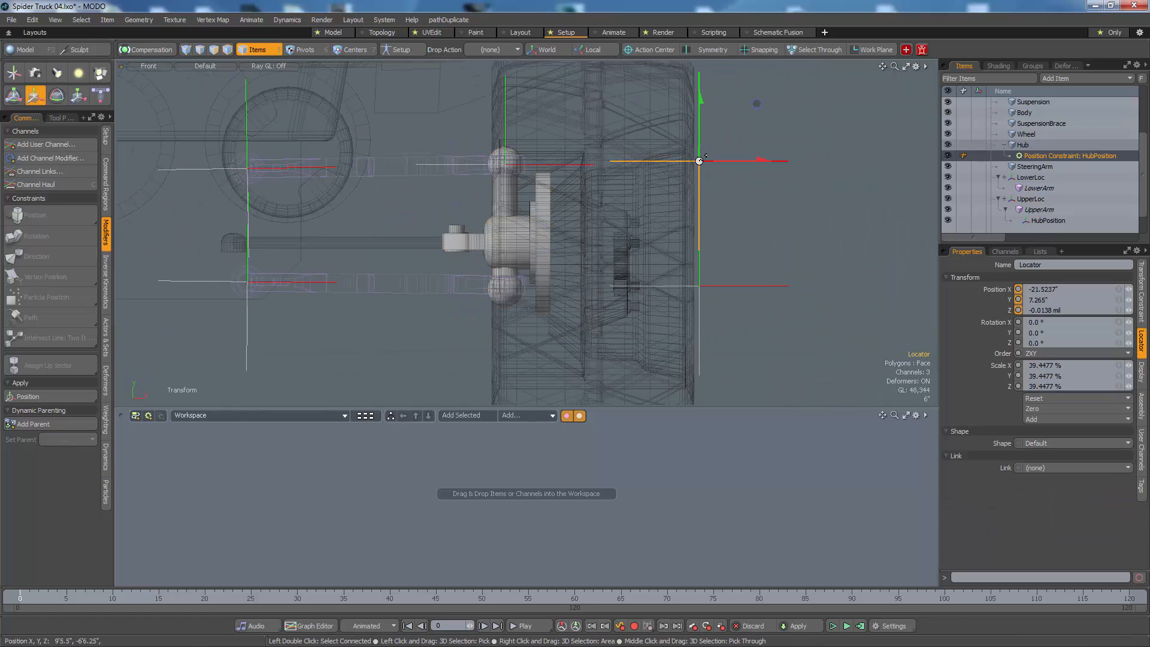
{"action": "left_click_drag", "start_coordinate": [700, 120], "coordinate": [699, 110]}
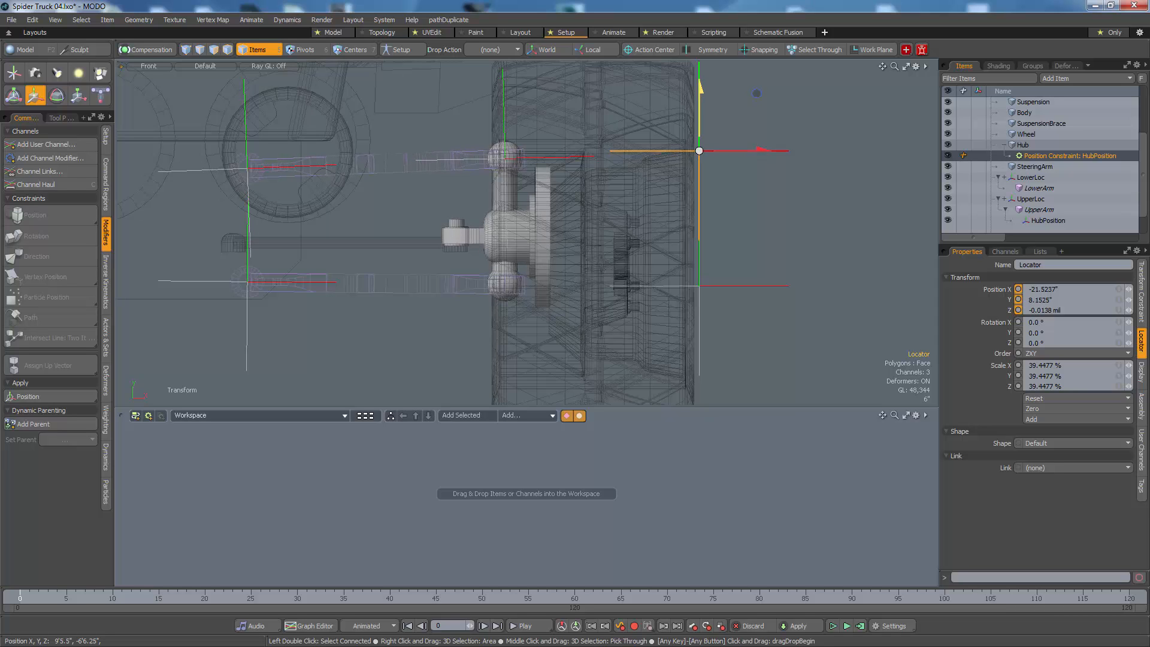
{"action": "right_click_drag", "start_coordinate": [701, 143], "coordinate": [662, 144], "text": "alt"}
{"action": "middle_click_drag", "start_coordinate": [662, 144], "coordinate": [612, 184], "text": "alt"}
{"action": "key", "text": "space"}
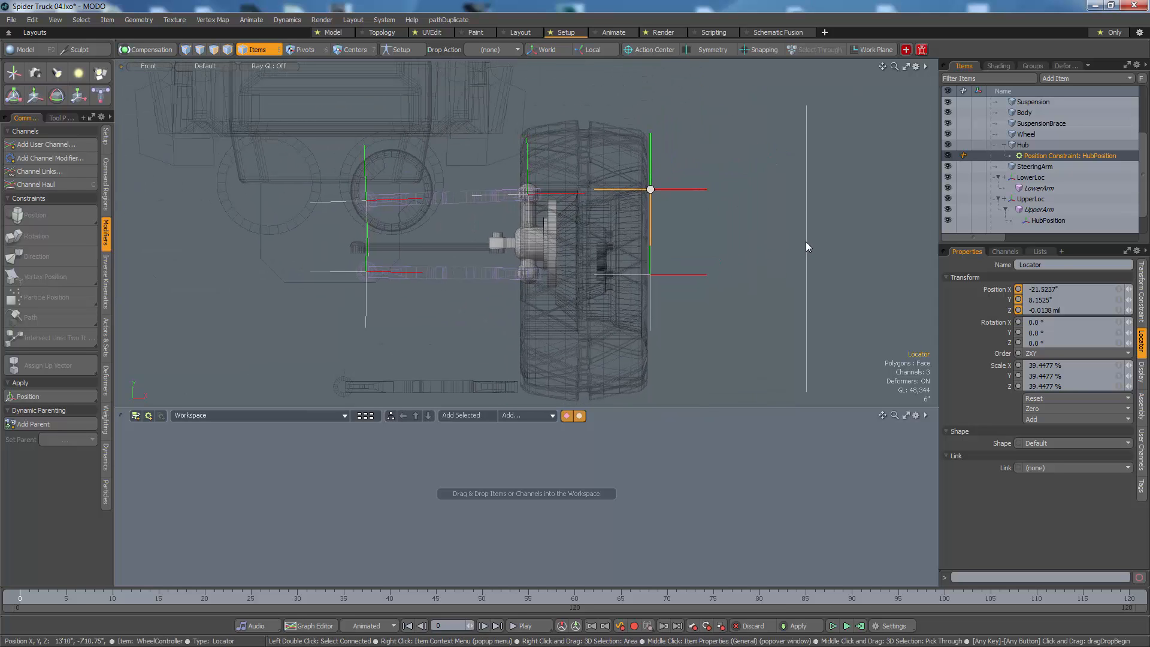
Step: Test-move WheelController and check how the hub and both arms follow it
{"action": "left_click", "coordinate": [807, 242]}
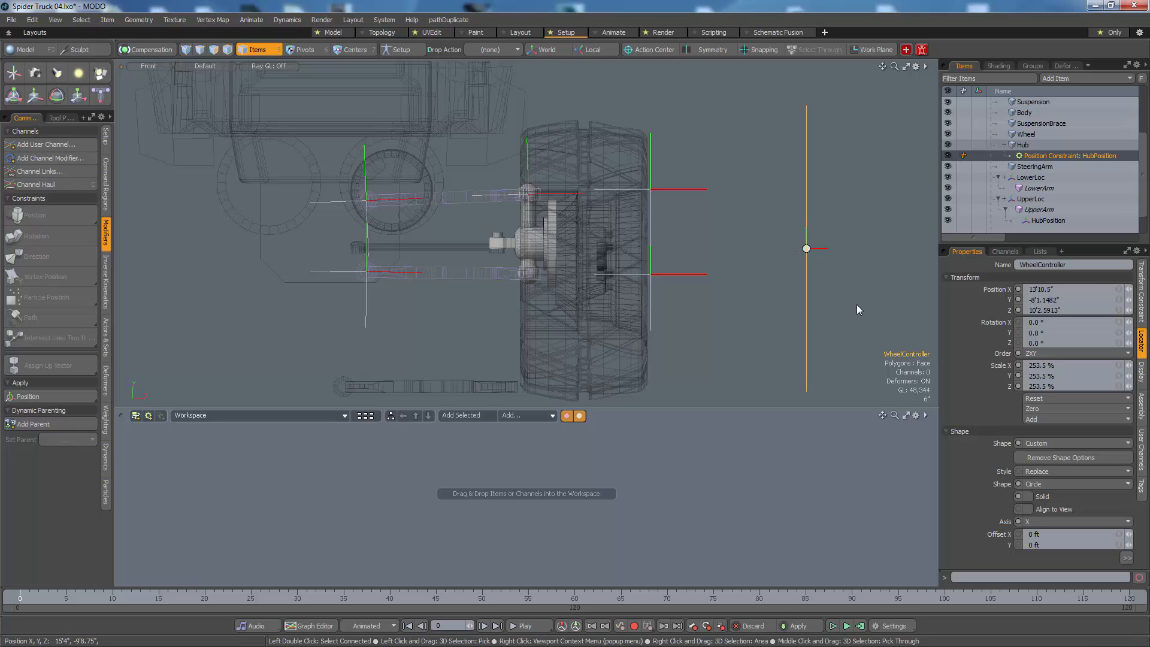
{"action": "scroll", "coordinate": [1045, 192], "scroll_direction": "down", "scroll_amount": 1}
{"action": "key", "text": "w"}
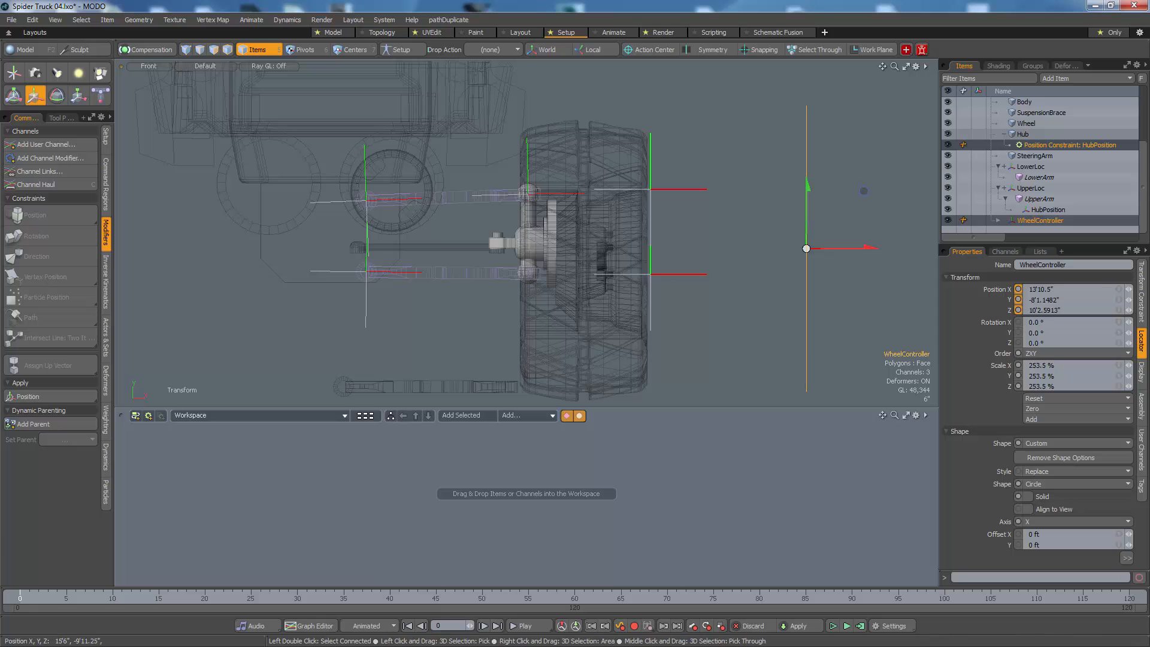
{"action": "mouse_move", "coordinate": [810, 256]}
{"action": "left_mouse_down"}
{"action": "mouse_move", "coordinate": [790, 135]}
{"action": "mouse_move", "coordinate": [828, 345]}
{"action": "mouse_move", "coordinate": [806, 432]}
{"action": "mouse_move", "coordinate": [766, 107]}
{"action": "mouse_move", "coordinate": [814, 393]}
{"action": "mouse_move", "coordinate": [843, 266]}
{"action": "mouse_move", "coordinate": [843, 121]}
{"action": "mouse_move", "coordinate": [853, 196]}
{"action": "mouse_move", "coordinate": [811, 258]}
{"action": "left_mouse_up"}
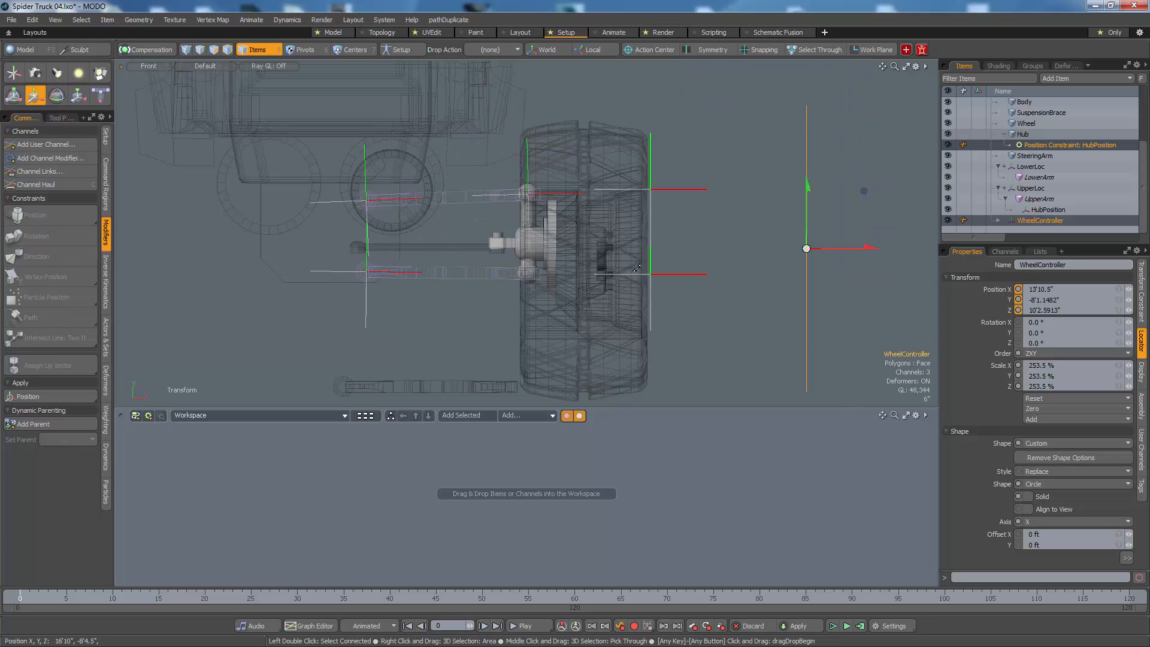
{"action": "right_click_drag", "start_coordinate": [588, 241], "coordinate": [557, 252], "text": "alt"}
Step: Move Wheel outward clear of the hub to about X 177.7348", Y -74.6482"
{"action": "left_click", "coordinate": [532, 265]}
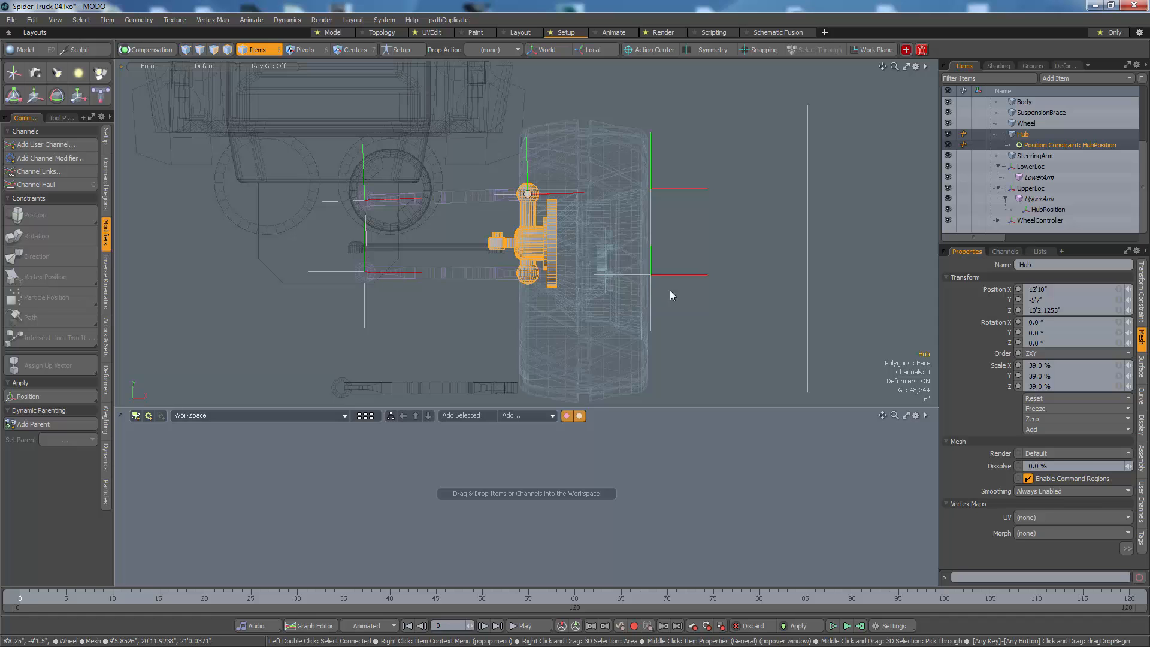
{"action": "left_click", "coordinate": [596, 300]}
{"action": "key", "text": "w"}
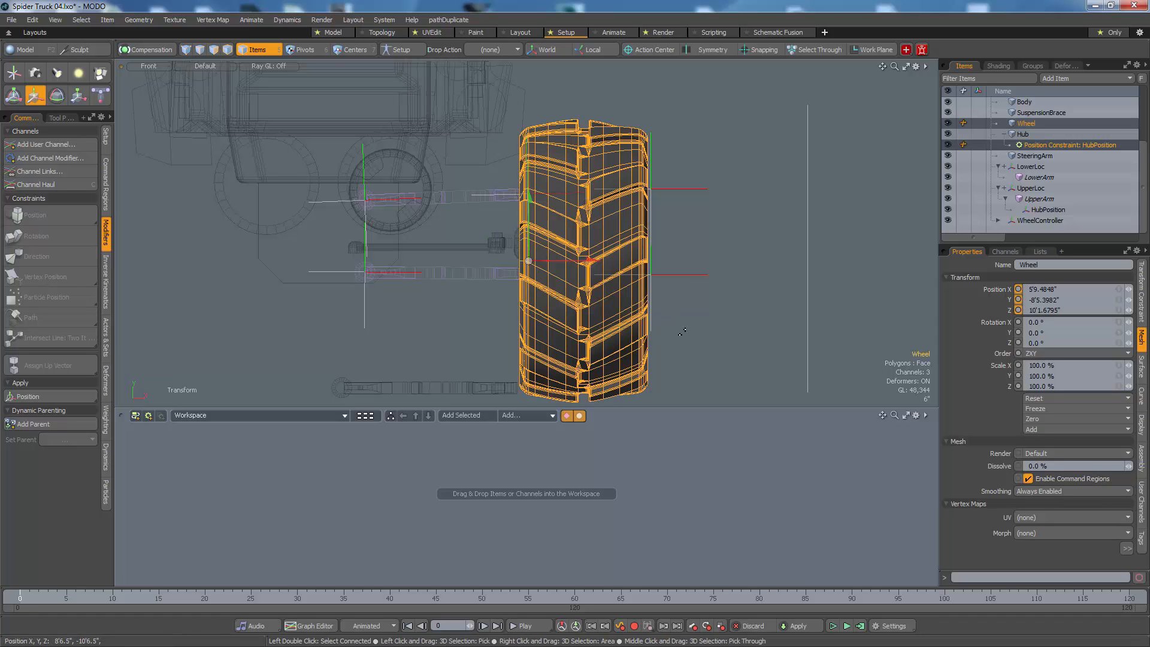
{"action": "left_click_drag", "start_coordinate": [624, 333], "coordinate": [864, 314]}
{"action": "key", "text": "ctrl+z"}
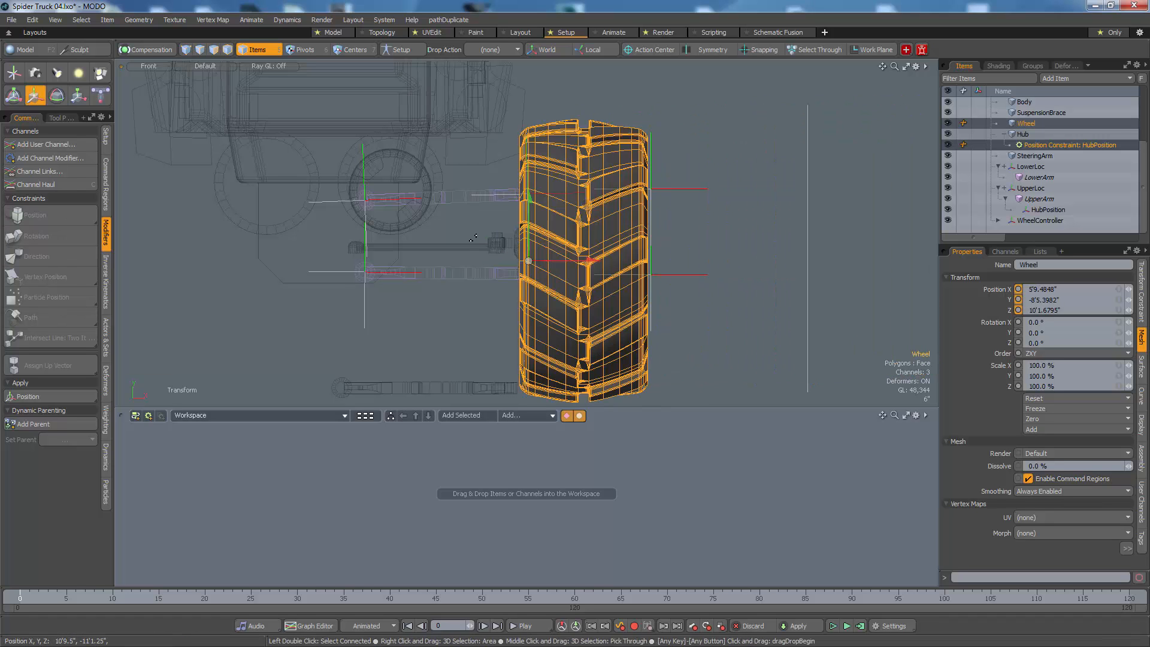
{"action": "left_click_drag", "start_coordinate": [670, 359], "coordinate": [1079, 322]}
{"action": "key", "text": "space"}
Step: Align the work plane to the hub's round outer face and show the work plane grid
{"action": "left_click", "coordinate": [542, 246]}
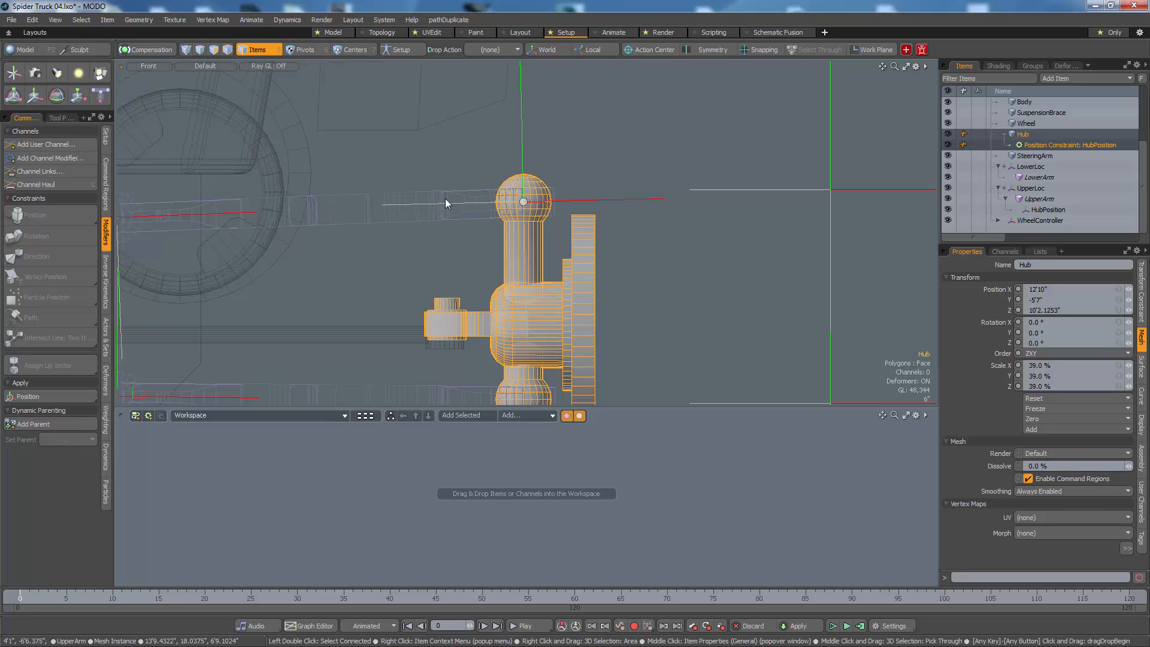
{"action": "mouse_move", "coordinate": [445, 202]}
{"action": "left_mouse_down", "text": "alt"}
{"action": "mouse_move", "coordinate": [605, 301]}
{"action": "mouse_move", "coordinate": [680, 264]}
{"action": "mouse_move", "coordinate": [557, 291]}
{"action": "mouse_move", "coordinate": [663, 289]}
{"action": "mouse_move", "coordinate": [607, 287]}
{"action": "left_mouse_up", "text": "alt"}
{"action": "key", "text": "3"}
{"action": "left_click", "coordinate": [559, 289]}
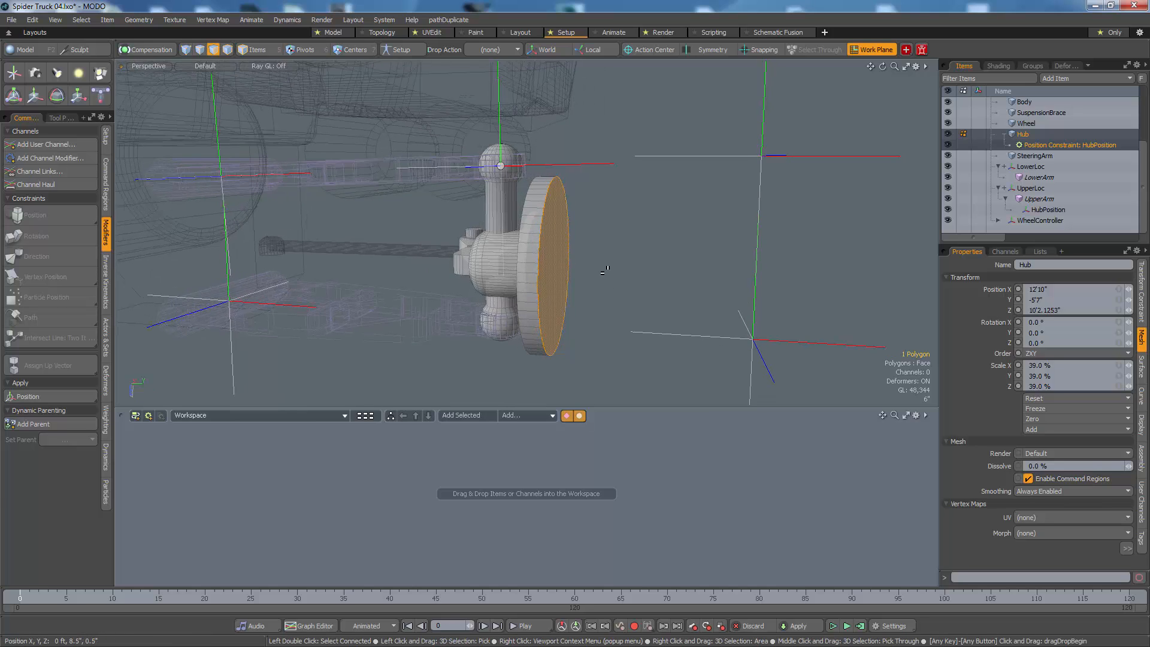
{"action": "key", "text": "ctrl+3"}
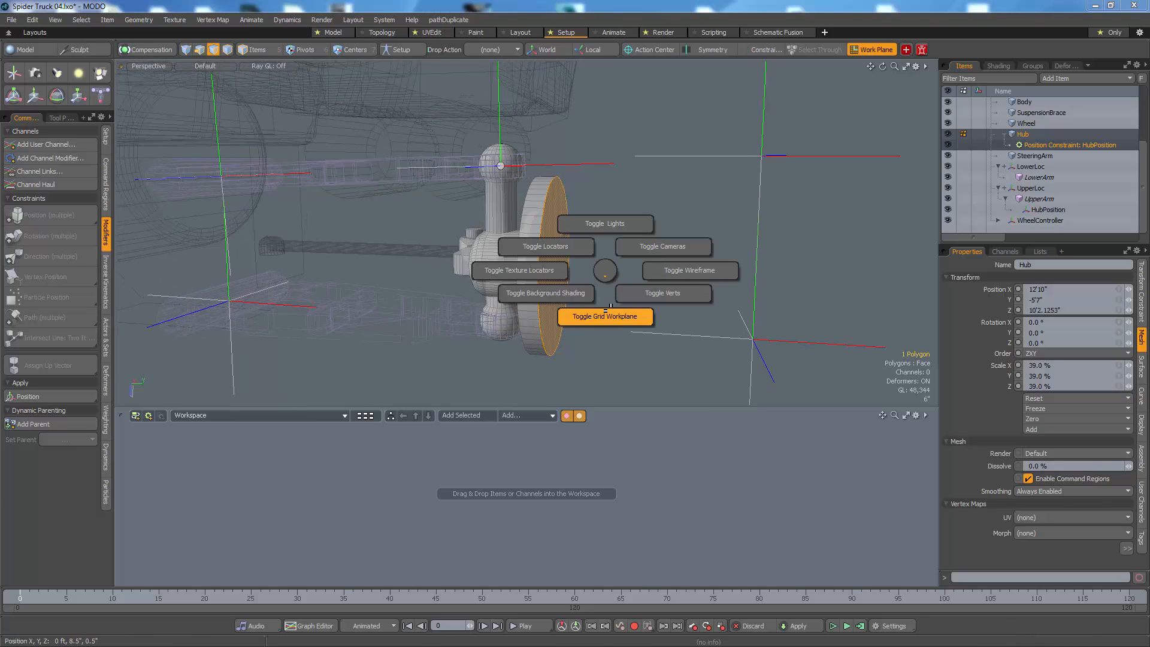
{"action": "left_click", "coordinate": [609, 313]}
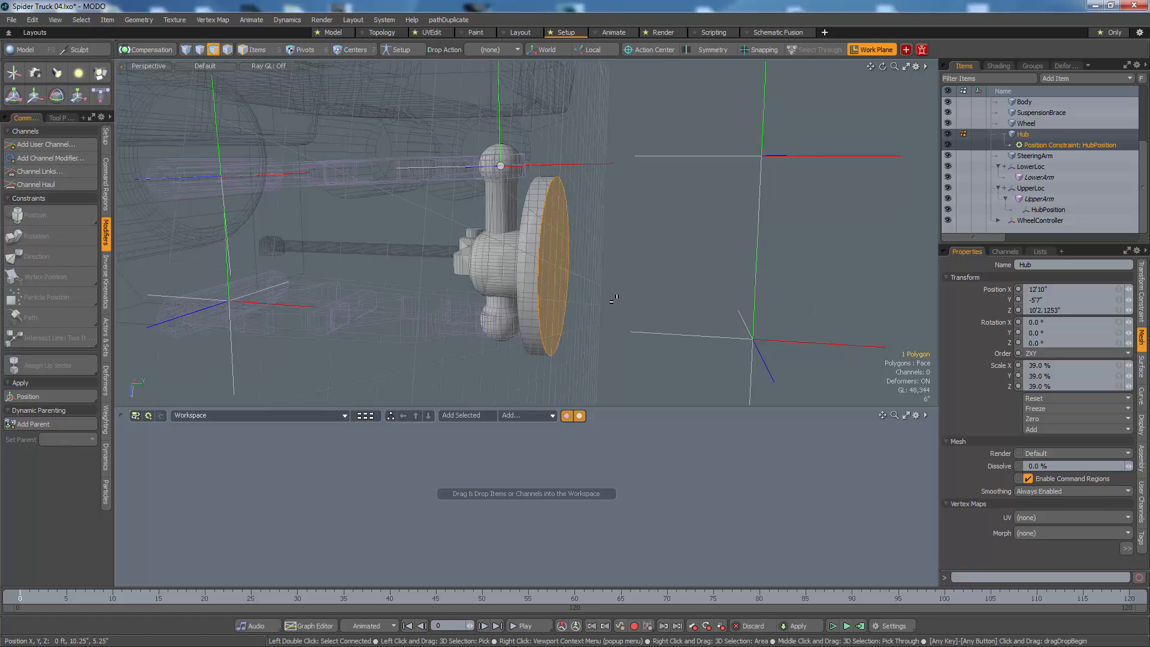
{"action": "left_click_drag", "start_coordinate": [613, 298], "coordinate": [546, 274], "text": "alt"}
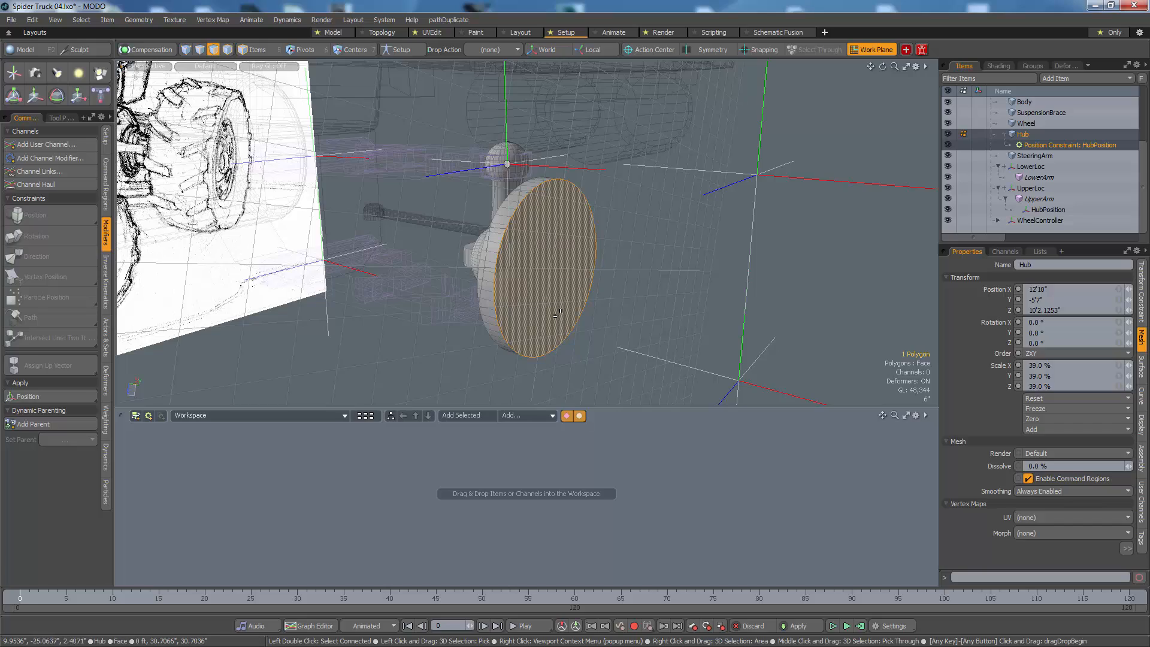
{"action": "mouse_move", "coordinate": [557, 302]}
{"action": "left_mouse_down", "text": "alt"}
{"action": "mouse_move", "coordinate": [809, 307]}
{"action": "mouse_move", "coordinate": [745, 297]}
{"action": "mouse_move", "coordinate": [717, 311]}
{"action": "mouse_move", "coordinate": [879, 271]}
{"action": "mouse_move", "coordinate": [688, 282]}
{"action": "mouse_move", "coordinate": [677, 295]}
{"action": "mouse_move", "coordinate": [642, 282]}
{"action": "left_mouse_up", "text": "alt"}
Step: Set Wheel's position to the work plane and inspect how it sits on the hub
{"action": "key", "text": "5"}
{"action": "left_click", "coordinate": [876, 267]}
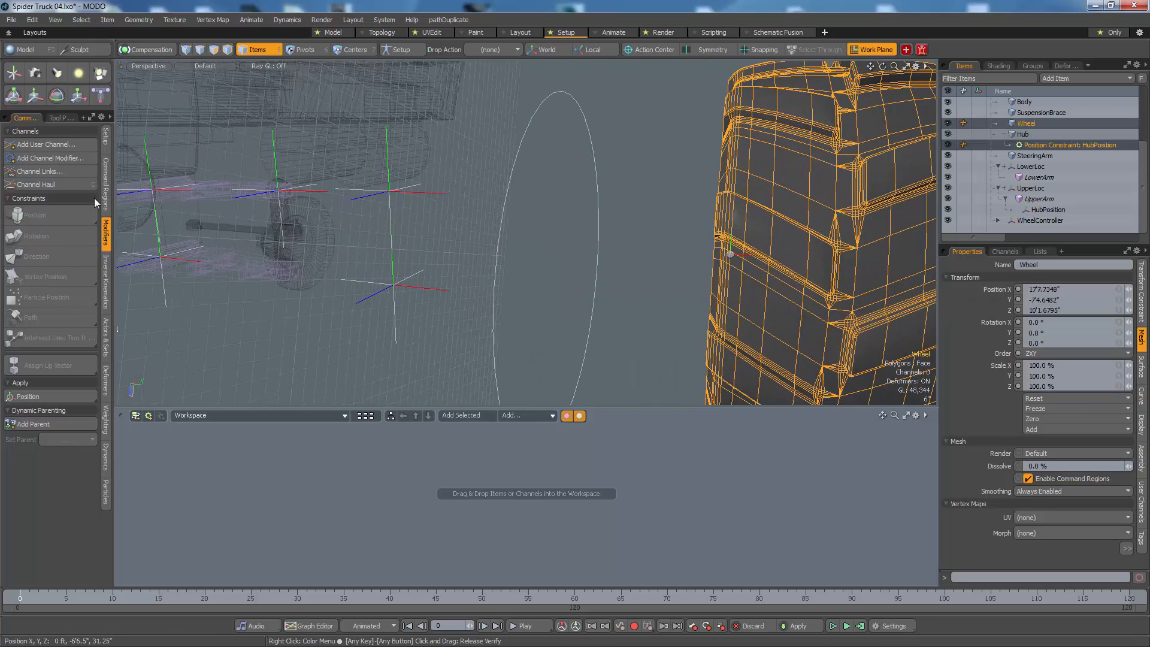
{"action": "left_click", "coordinate": [105, 150]}
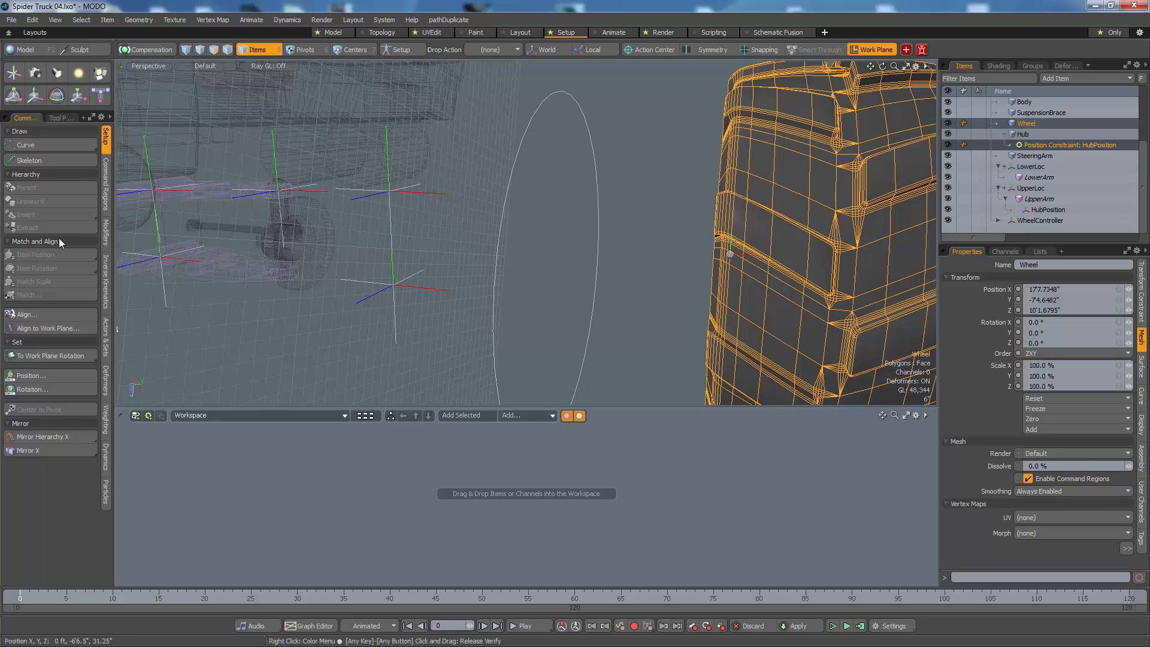
{"action": "left_click", "coordinate": [49, 356]}
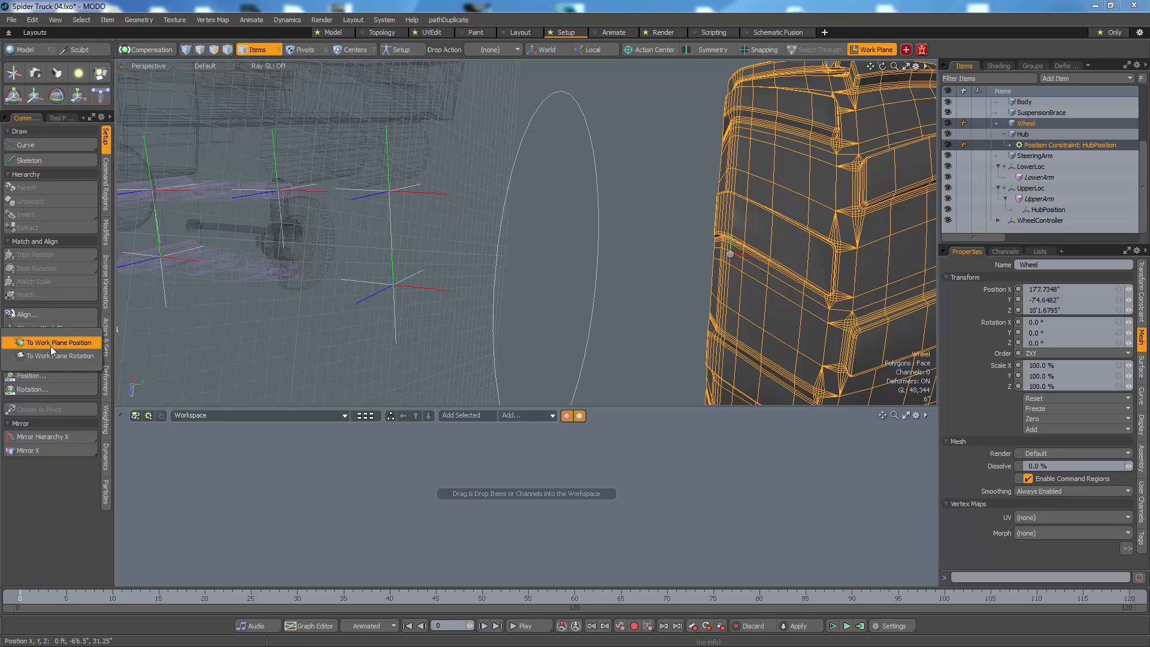
{"action": "left_click", "coordinate": [51, 346]}
{"action": "left_click_drag", "start_coordinate": [284, 273], "coordinate": [450, 270], "text": "alt"}
{"action": "left_click", "coordinate": [401, 278]}
{"action": "left_click", "coordinate": [487, 321]}
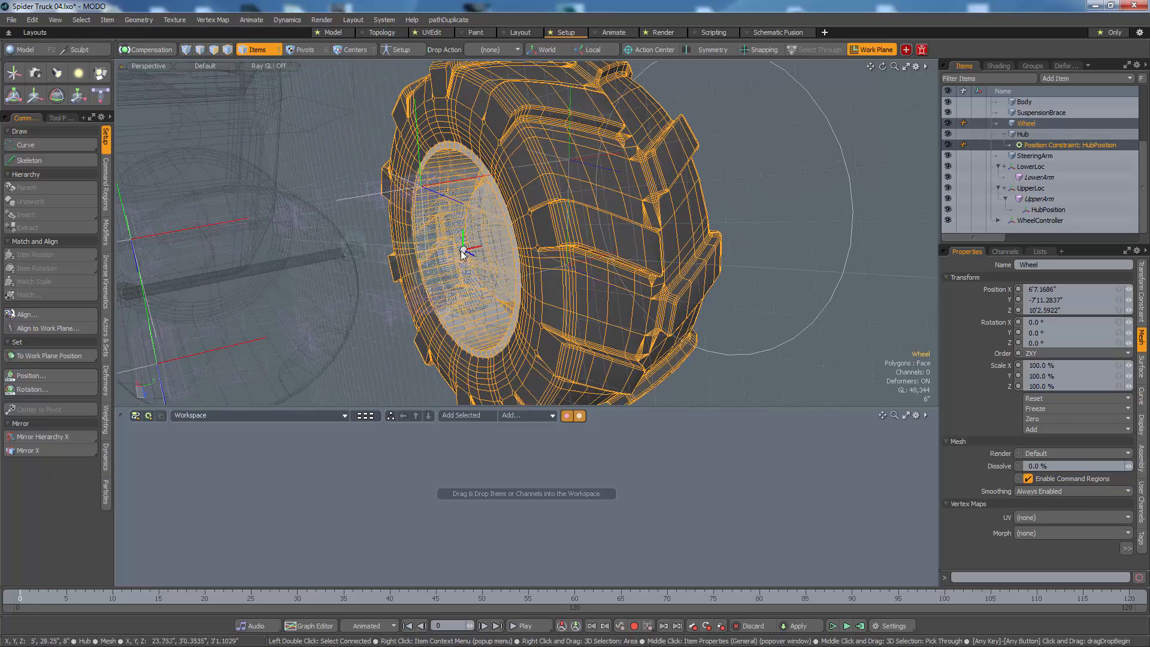
Step: Cut all of Wheel's polygons except the round face inside the rim
{"action": "key", "text": "3"}
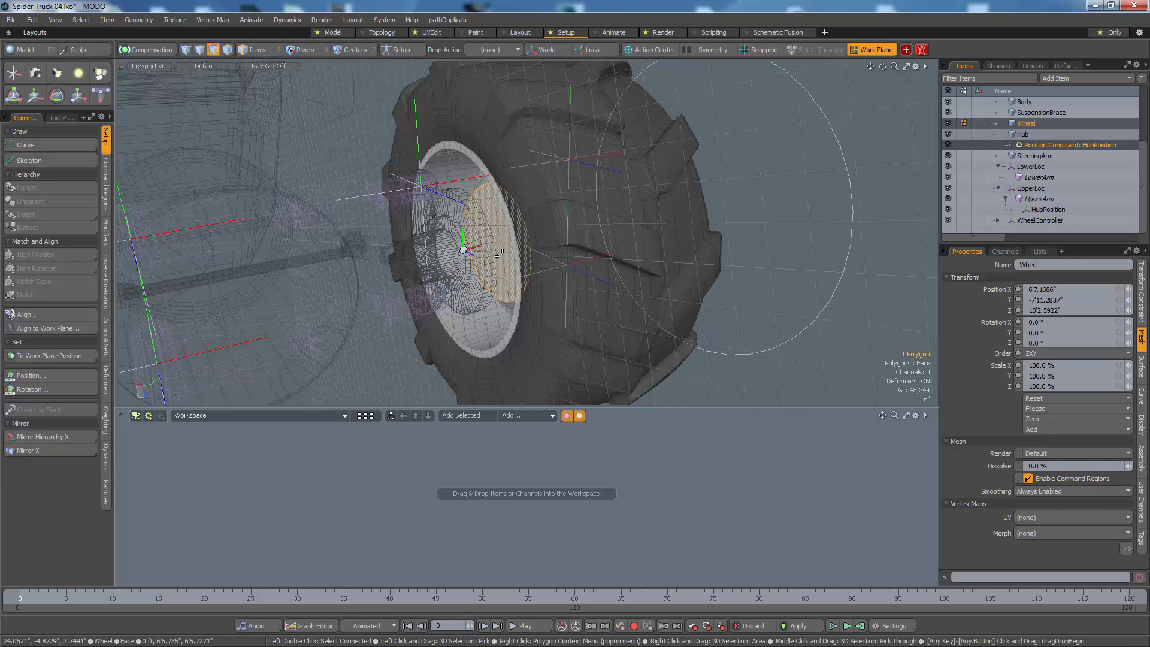
{"action": "double_click", "coordinate": [499, 254]}
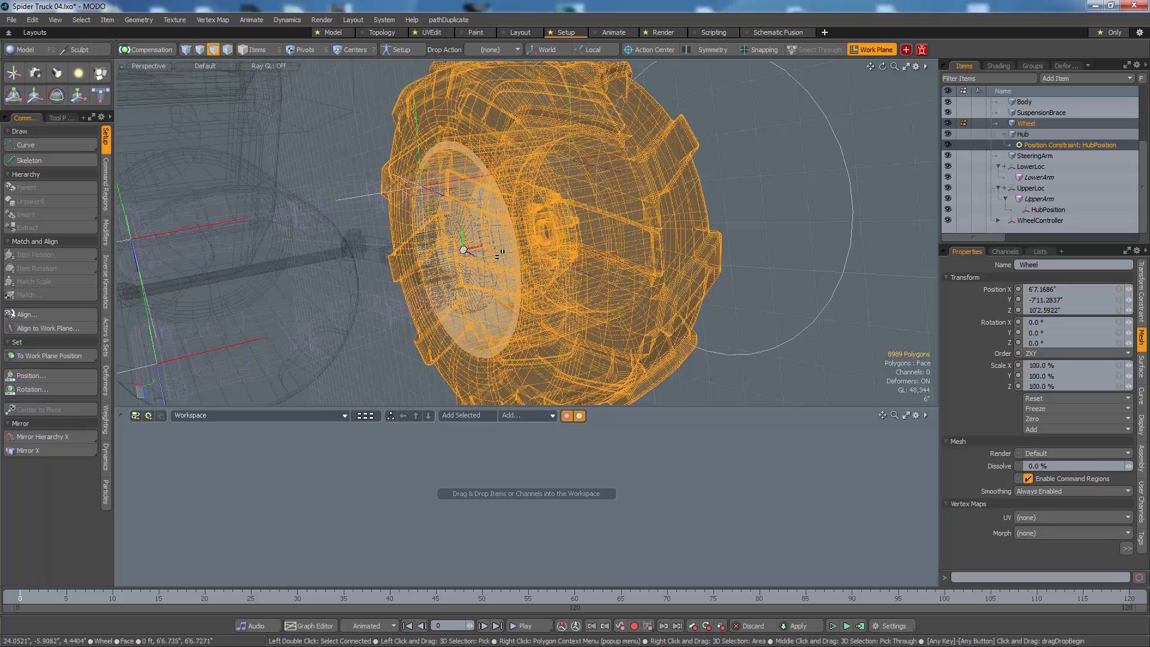
{"action": "left_click", "coordinate": [499, 255]}
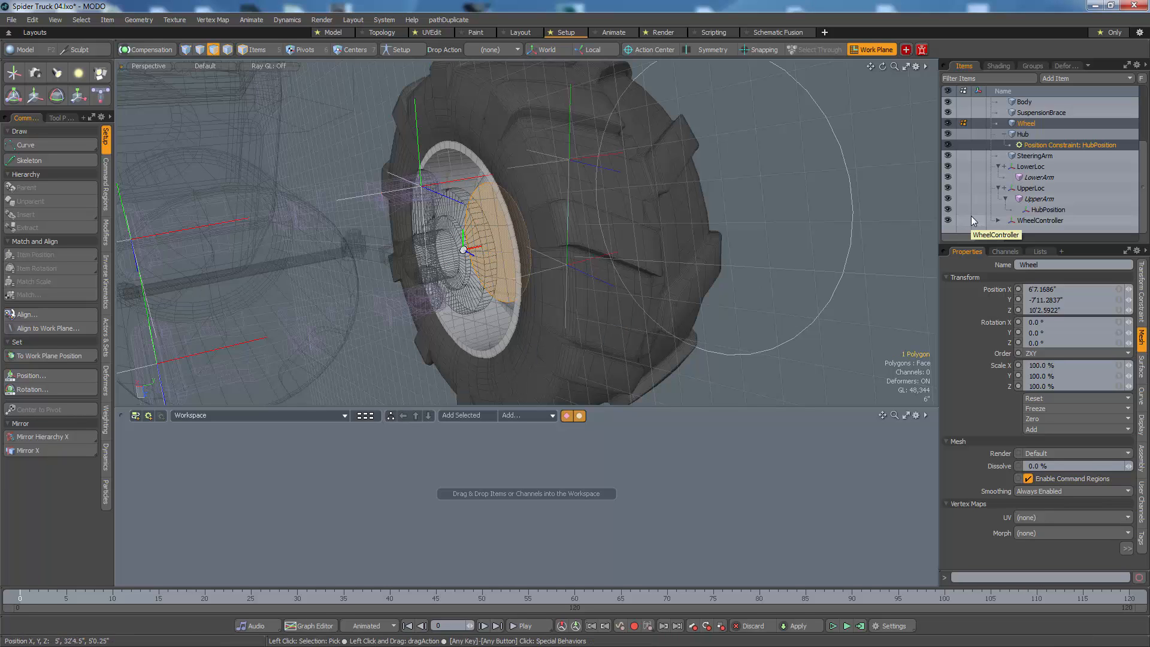
{"action": "key", "text": "bracketright"}
{"action": "key", "text": "ctrl+x"}
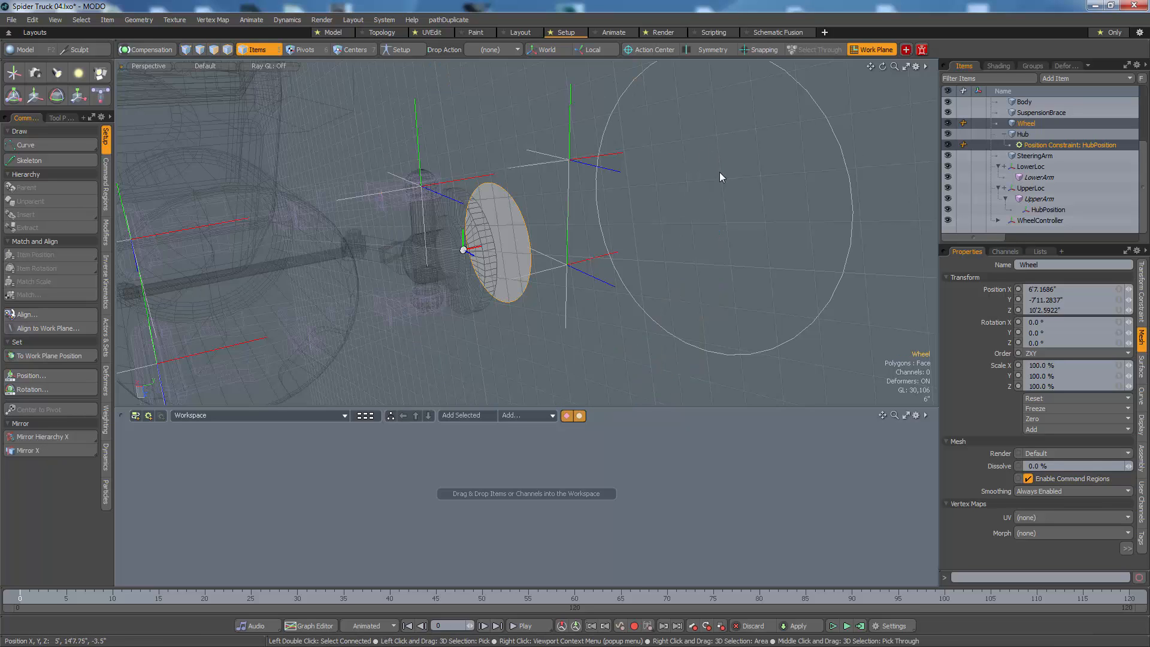
Step: Move Wheel's center to the bounding box center of the remaining round face, and paste the cut polygons back into Wheel
{"action": "key", "text": "ctrl+shift+c"}
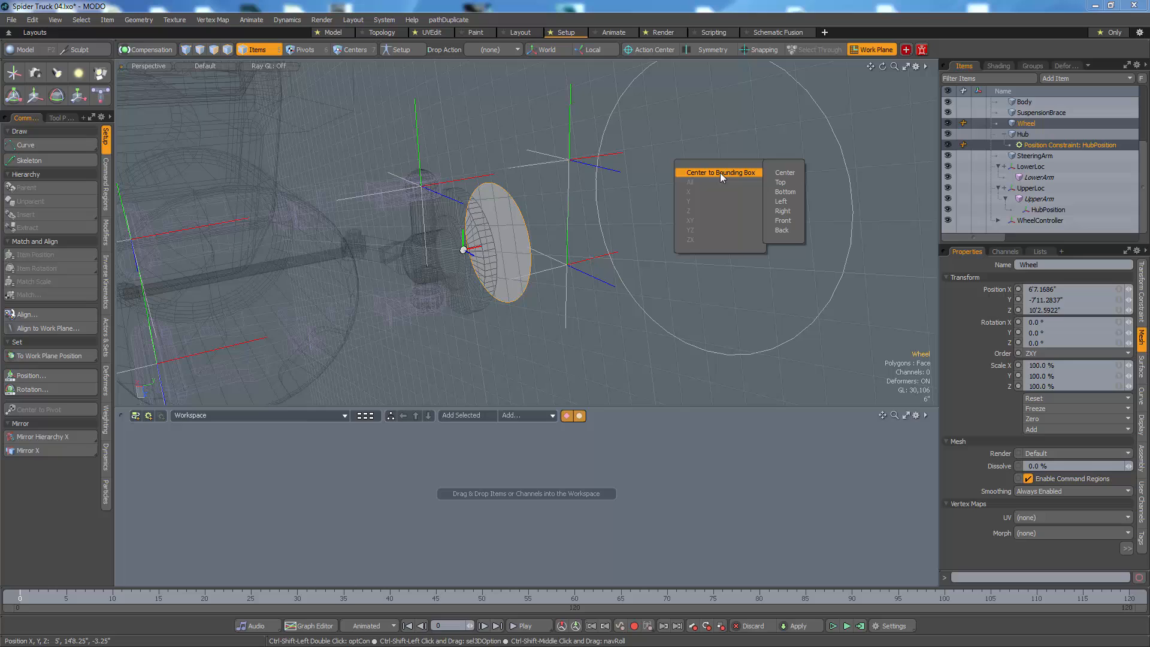
{"action": "left_click", "coordinate": [792, 174]}
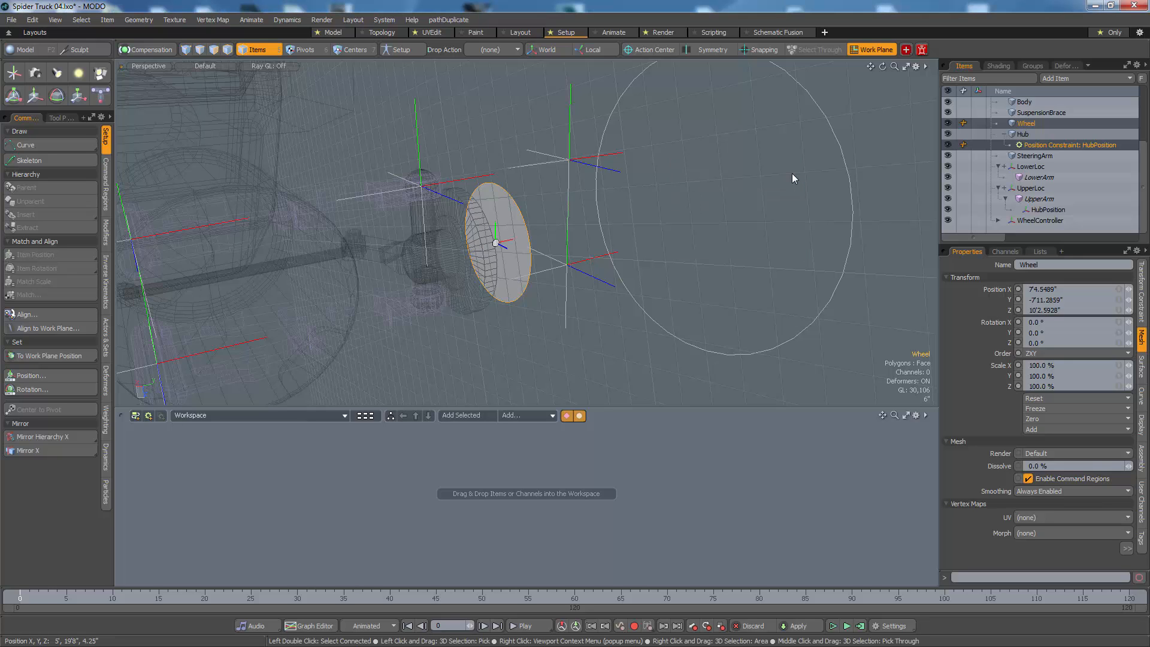
{"action": "key", "text": "ctrl"}
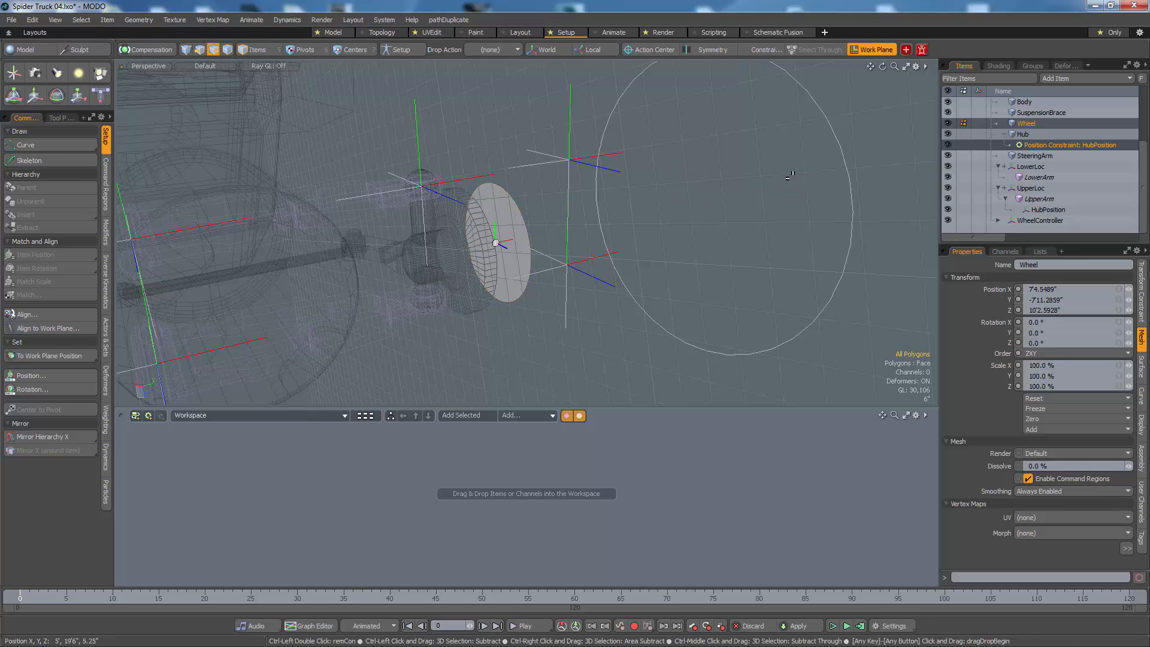
{"action": "key", "text": "ctrl+v"}
{"action": "key", "text": "5"}
Step: Set Wheel's position to the work plane on the hub face, and reset the work plane
{"action": "left_click_drag", "start_coordinate": [517, 251], "coordinate": [520, 309], "text": "alt"}
{"action": "key", "text": "3"}
{"action": "left_click", "coordinate": [480, 263]}
{"action": "key", "text": "5"}
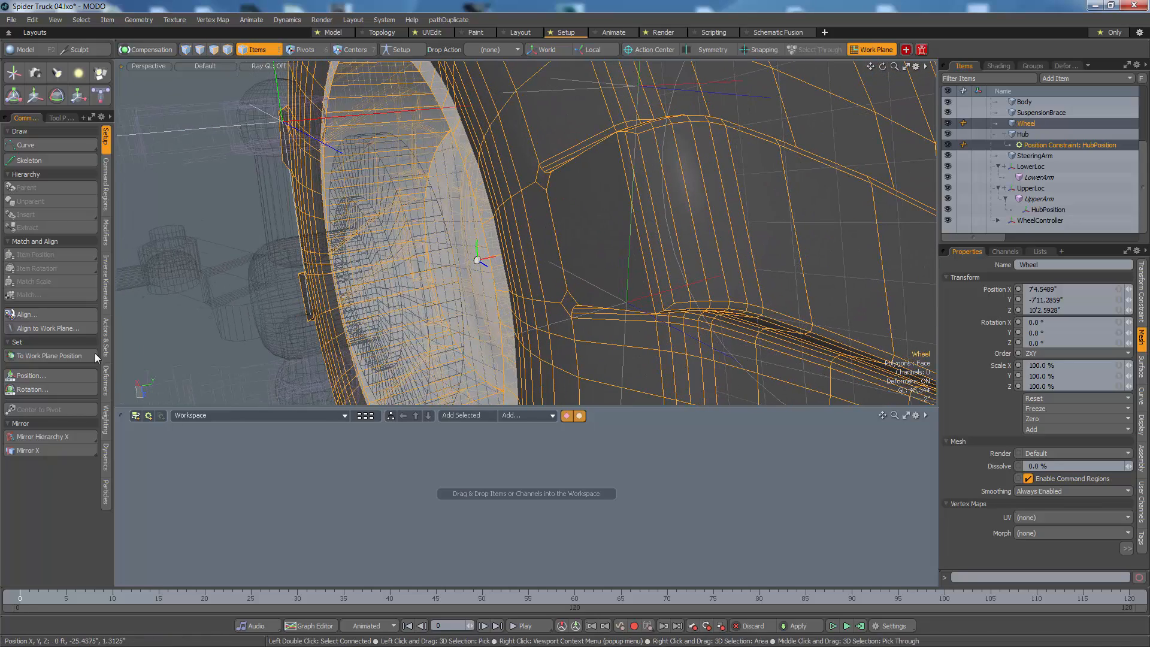
{"action": "left_click", "coordinate": [33, 356]}
{"action": "left_click_drag", "start_coordinate": [264, 300], "coordinate": [605, 198], "text": "alt"}
{"action": "scroll", "coordinate": [316, 295], "scroll_direction": "down", "scroll_amount": 5}
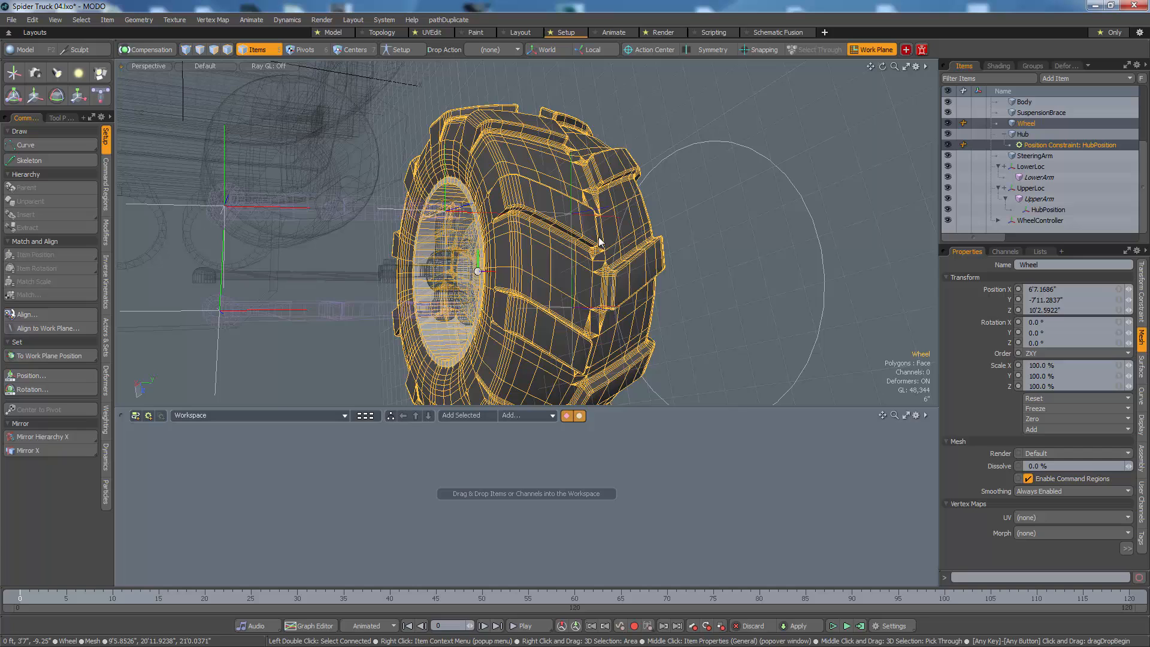
{"action": "left_click", "coordinate": [671, 161]}
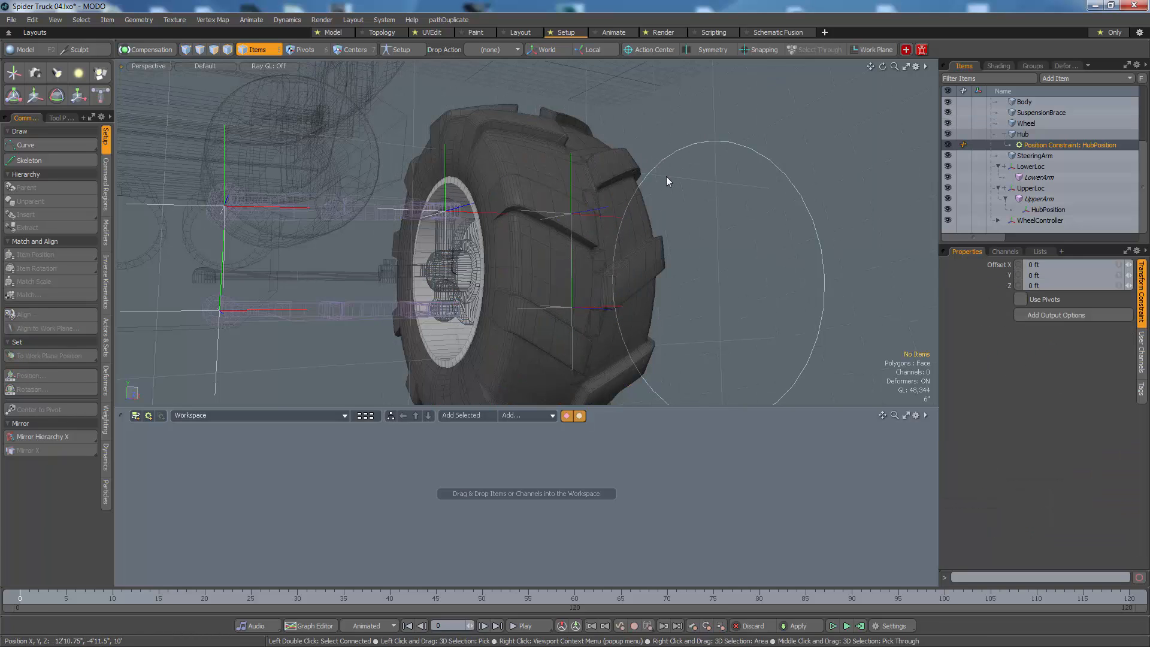
{"action": "left_click_drag", "start_coordinate": [668, 179], "coordinate": [673, 221], "text": "alt"}
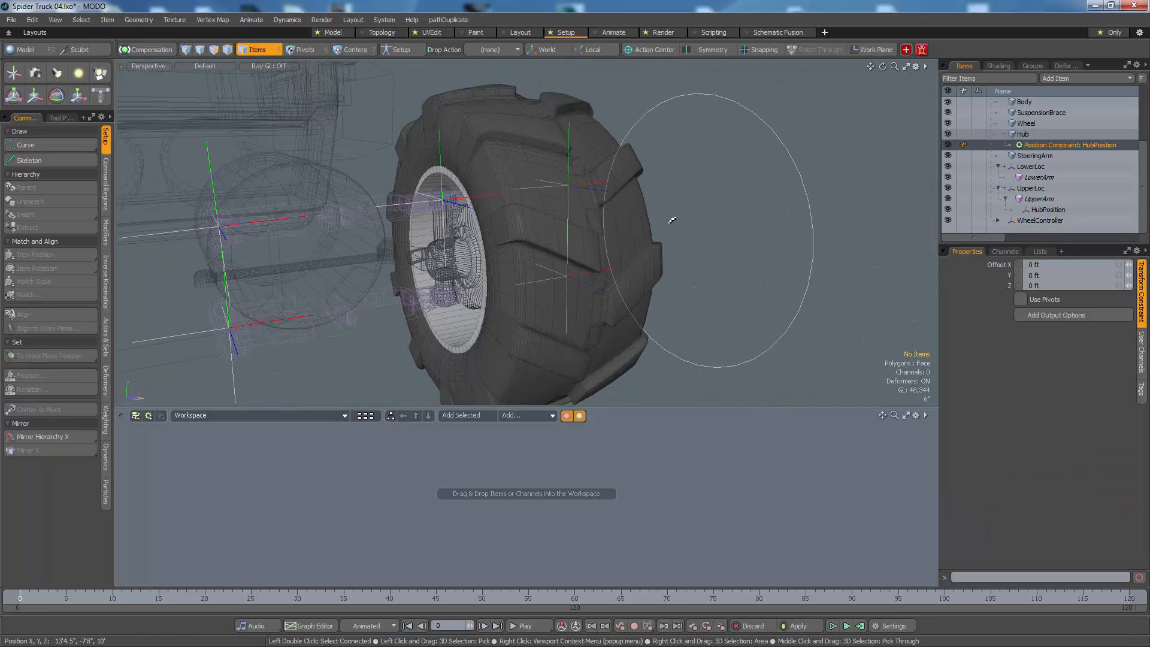
Step: Try moving WheelController vertically to check whether Wheel follows the suspension, and undo the moves
{"action": "left_click", "coordinate": [666, 102]}
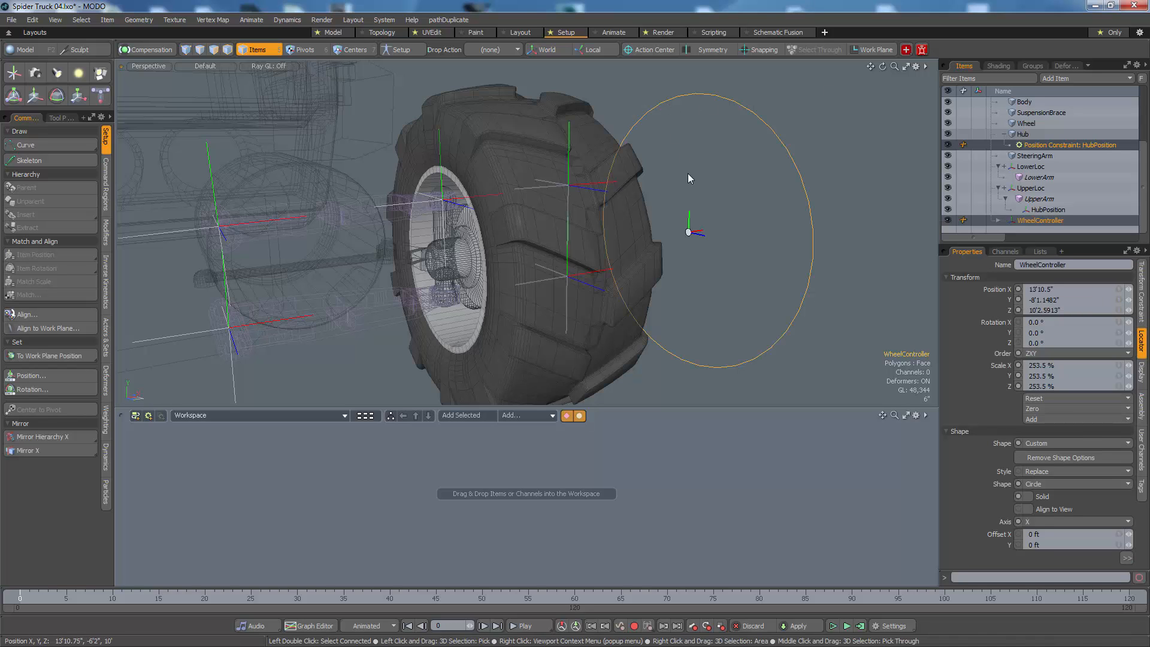
{"action": "left_click_drag", "start_coordinate": [689, 213], "coordinate": [677, 260]}
{"action": "key", "text": "ctrl+z"}
{"action": "mouse_move", "coordinate": [689, 217]}
{"action": "left_mouse_down"}
{"action": "mouse_move", "coordinate": [683, 334]}
{"action": "mouse_move", "coordinate": [690, 208]}
{"action": "left_mouse_up"}
{"action": "key", "text": "ctrl+z"}
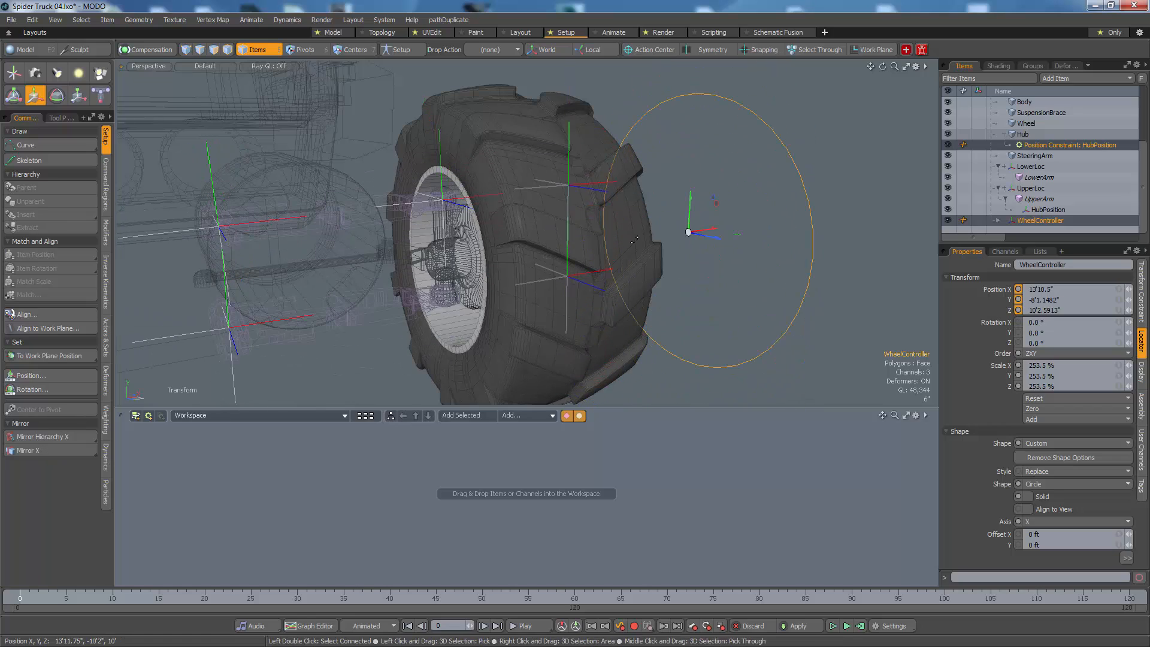
Step: Parent Wheel under Hub in the item list
{"action": "left_click", "coordinate": [521, 138]}
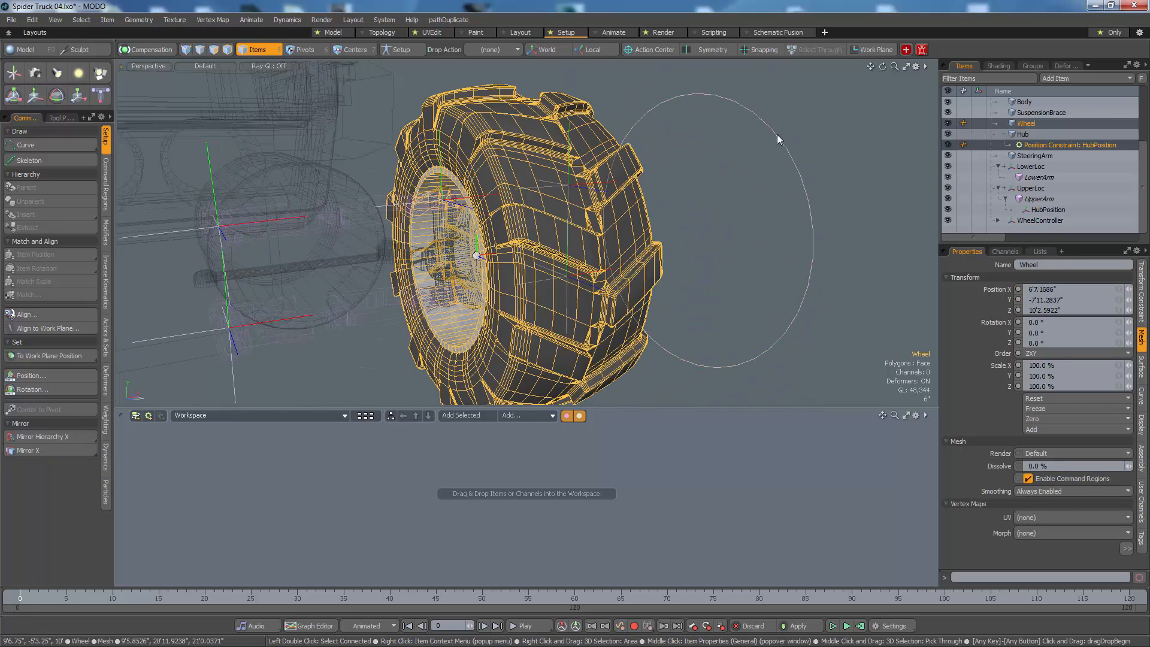
{"action": "left_click", "coordinate": [1045, 122]}
{"action": "left_click", "coordinate": [1025, 113]}
{"action": "left_click_drag", "start_coordinate": [1030, 123], "coordinate": [1025, 134]}
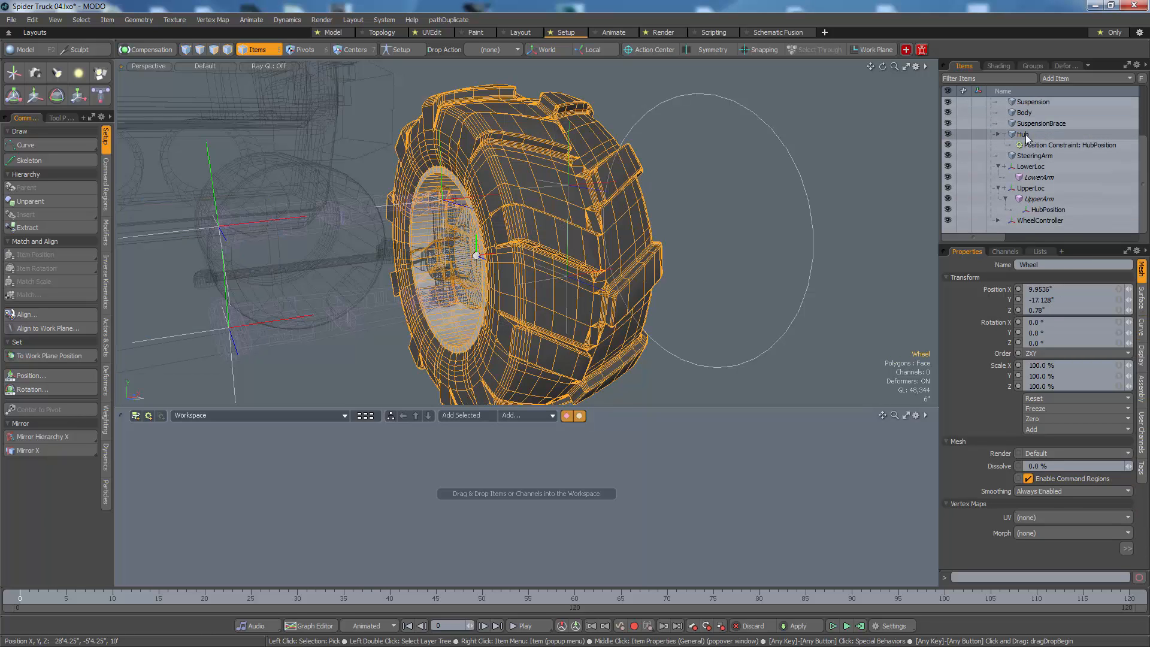
Step: Test moving WheelController downward to check that Wheel travels with Hub, and restore its position
{"action": "left_click", "coordinate": [811, 219]}
{"action": "key", "text": "y"}
{"action": "left_click_drag", "start_coordinate": [698, 212], "coordinate": [685, 295]}
Step: Test steering by rotating Hub about its Y axis, and undo the rotation
{"action": "key", "text": "e"}
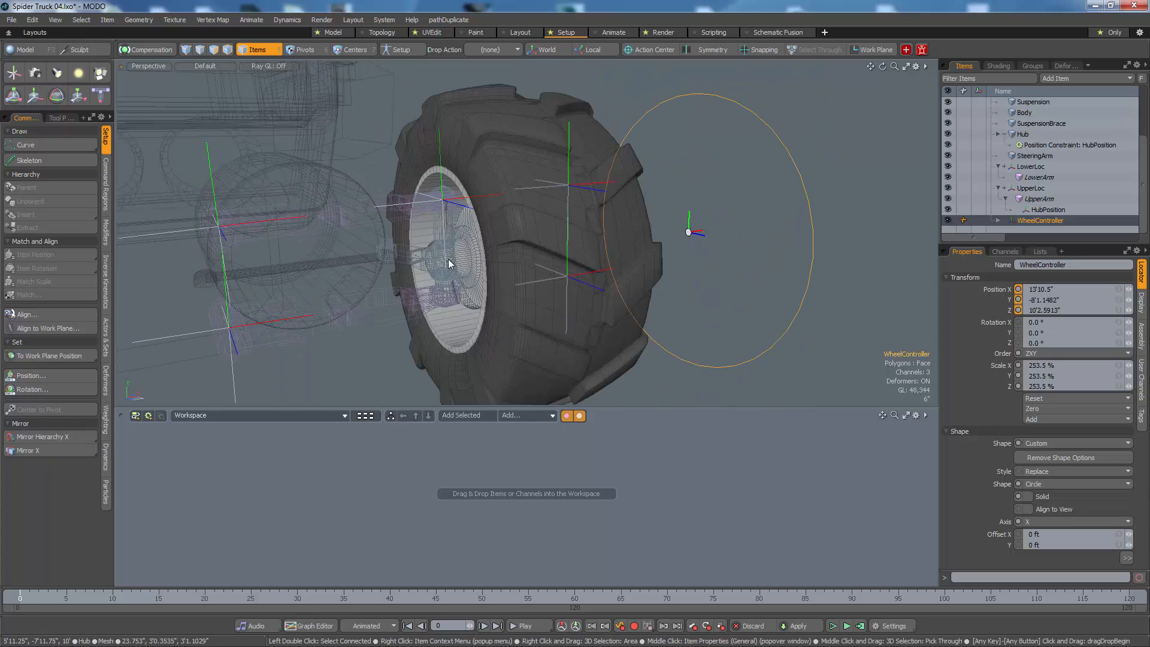
{"action": "left_click", "coordinate": [449, 258]}
{"action": "left_click_drag", "start_coordinate": [460, 210], "coordinate": [778, 484]}
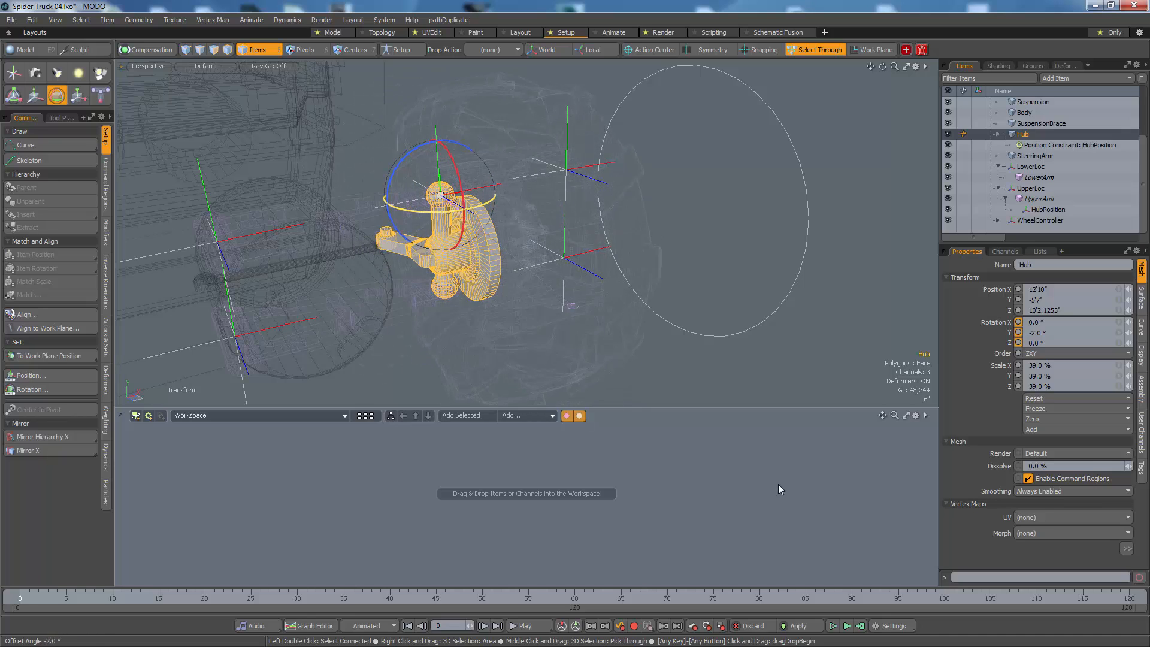
{"action": "key", "text": "ctrl+z"}
Step: Display the whole truck shaded in the perspective view, and inspect the mounted wheel and suspension with WheelController selected
{"action": "mouse_move", "coordinate": [602, 231]}
{"action": "left_mouse_down", "text": "alt"}
{"action": "mouse_move", "coordinate": [605, 205]}
{"action": "mouse_move", "coordinate": [548, 239]}
{"action": "mouse_move", "coordinate": [507, 230]}
{"action": "mouse_move", "coordinate": [487, 263]}
{"action": "mouse_move", "coordinate": [489, 352]}
{"action": "mouse_move", "coordinate": [663, 278]}
{"action": "left_mouse_up", "text": "alt"}
{"action": "key", "text": "space"}
{"action": "left_click", "coordinate": [484, 294]}
{"action": "key", "text": "ctrl+3"}
{"action": "left_click", "coordinate": [465, 363]}
{"action": "left_click", "coordinate": [670, 278]}
{"action": "key", "text": "w"}
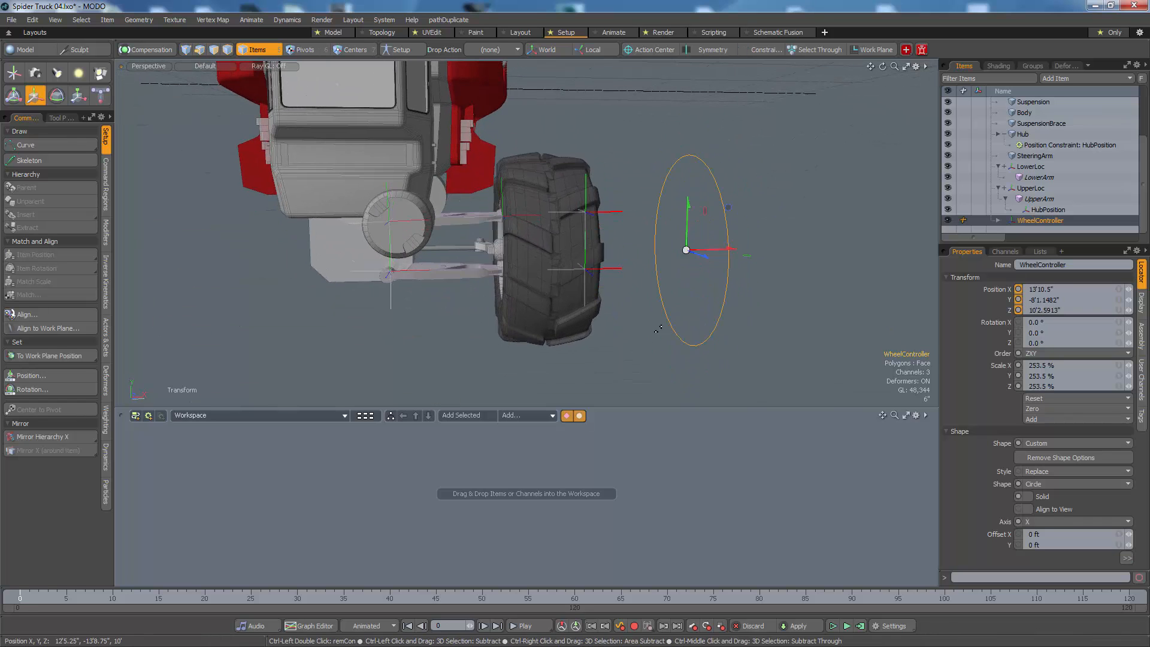
{"action": "key", "text": "space"}
{"action": "left_click", "coordinate": [659, 345]}
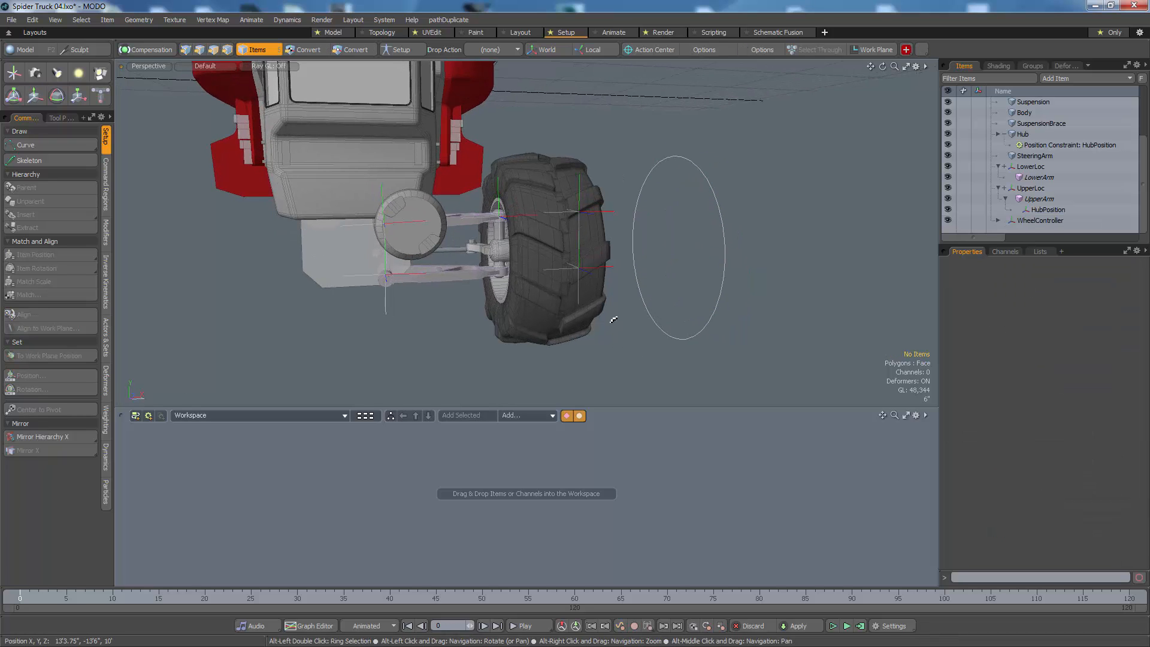